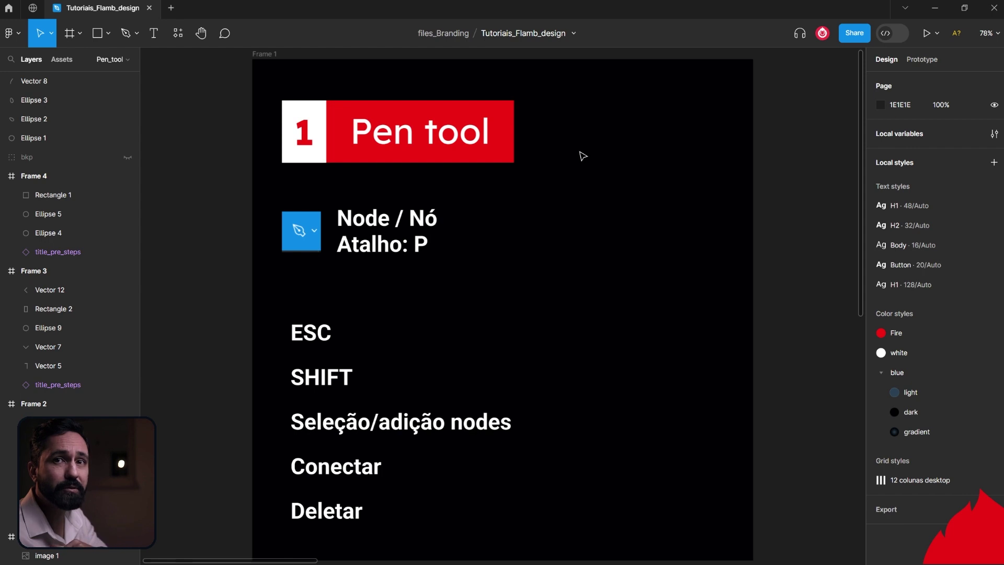
Choose the Pen tool from the pen/pencil tool dropdown.
scroll(551, 296, up, 1)
scroll(553, 297, up, 1)
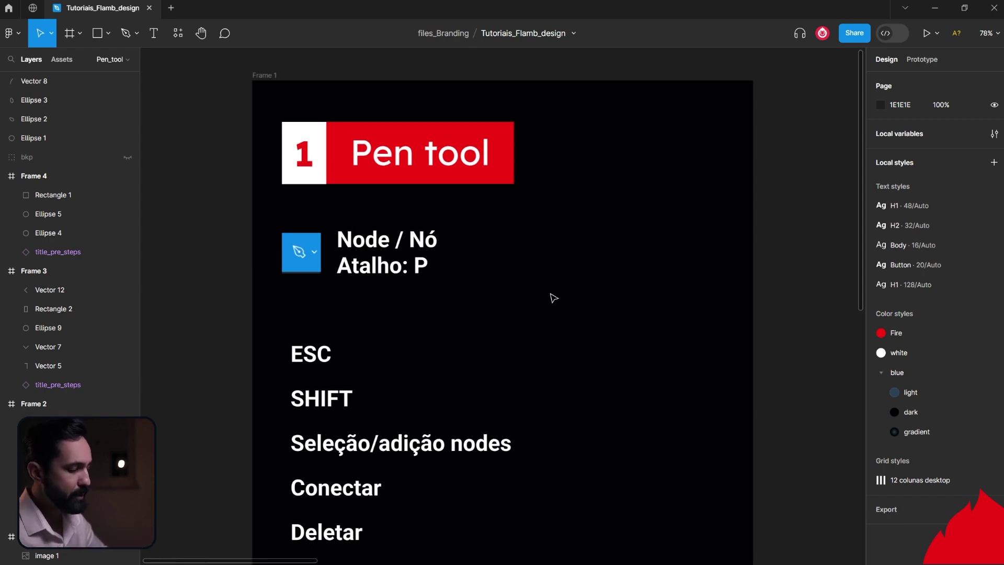
key(p)
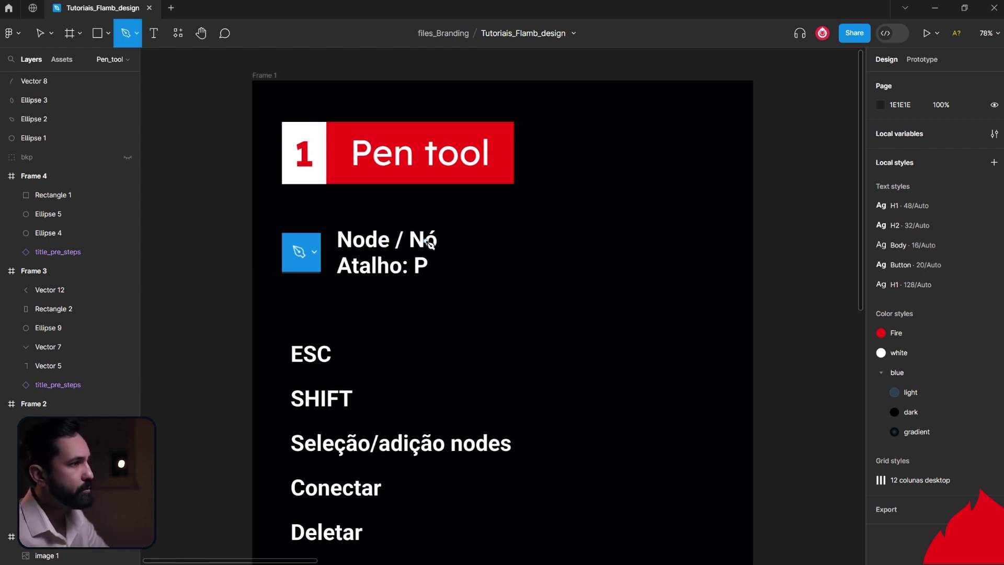
key(Escape)
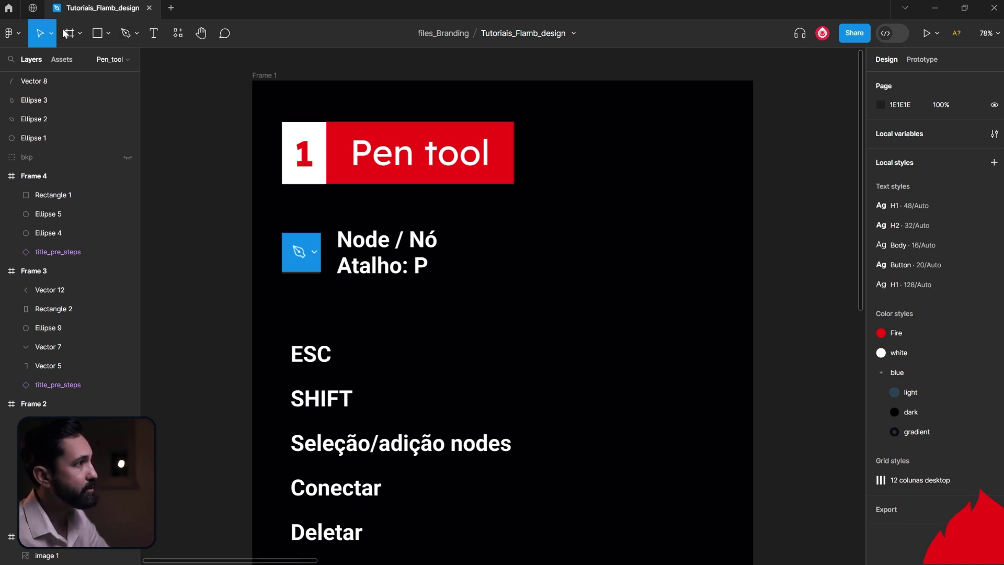
click(136, 37)
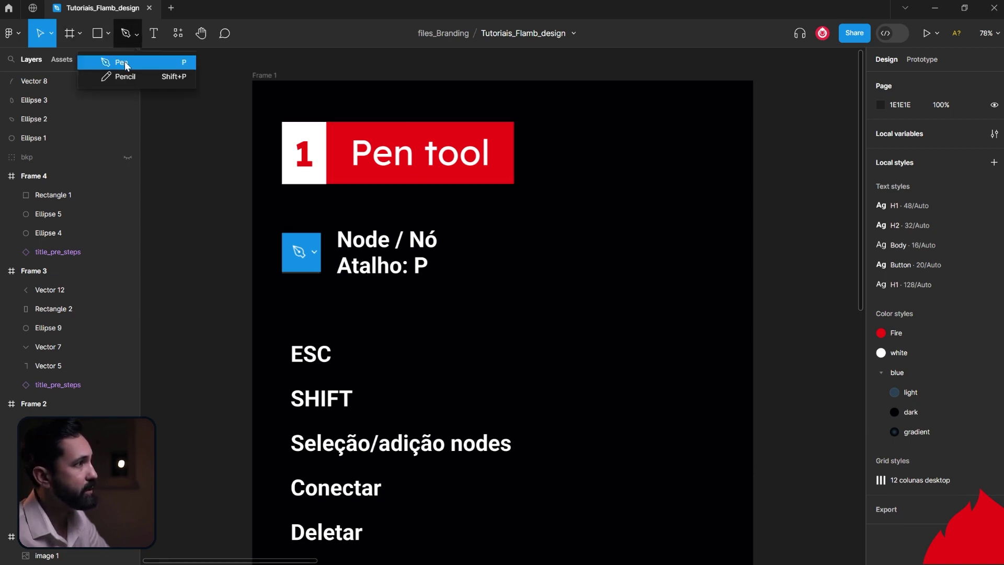
click(187, 66)
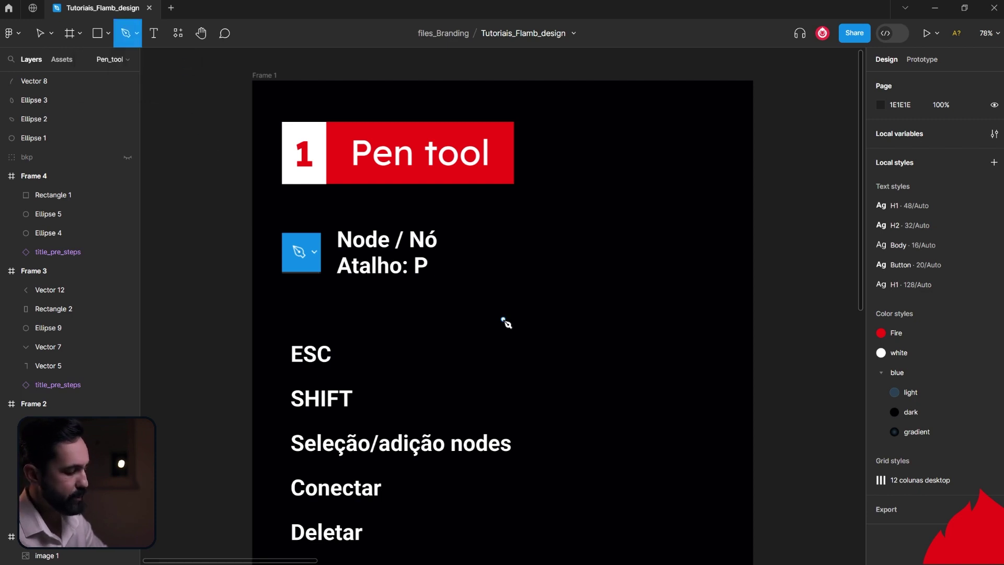
key(Escape)
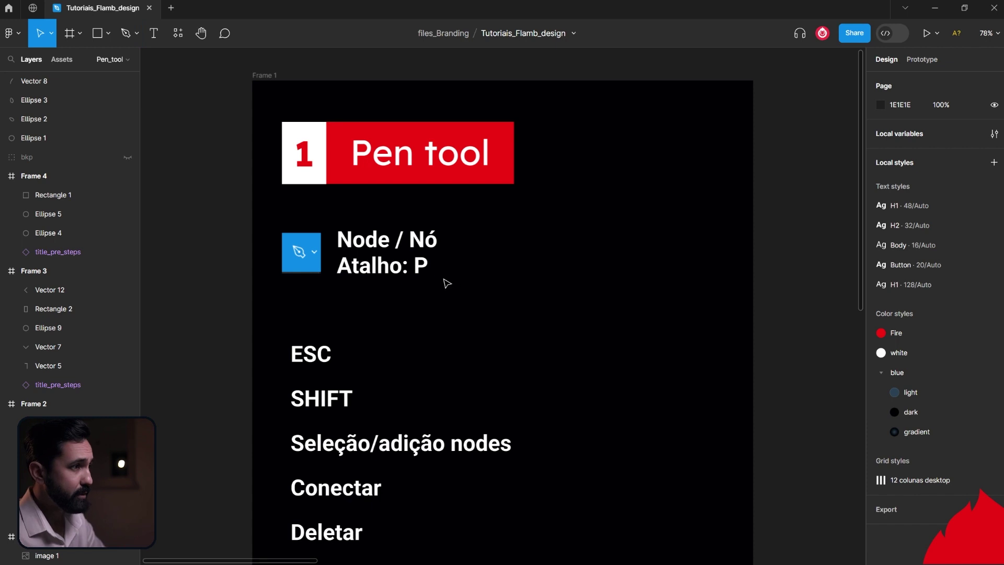
Leave the Node / Nó text in place and start a new Pen path inside Frame 1.
drag(415, 274, 459, 284)
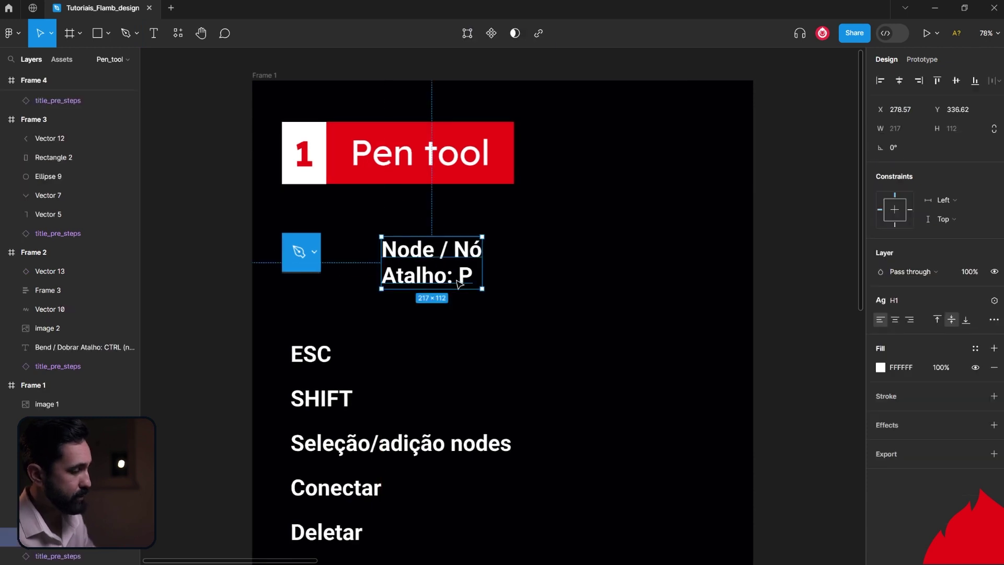
key(ctrl+z)
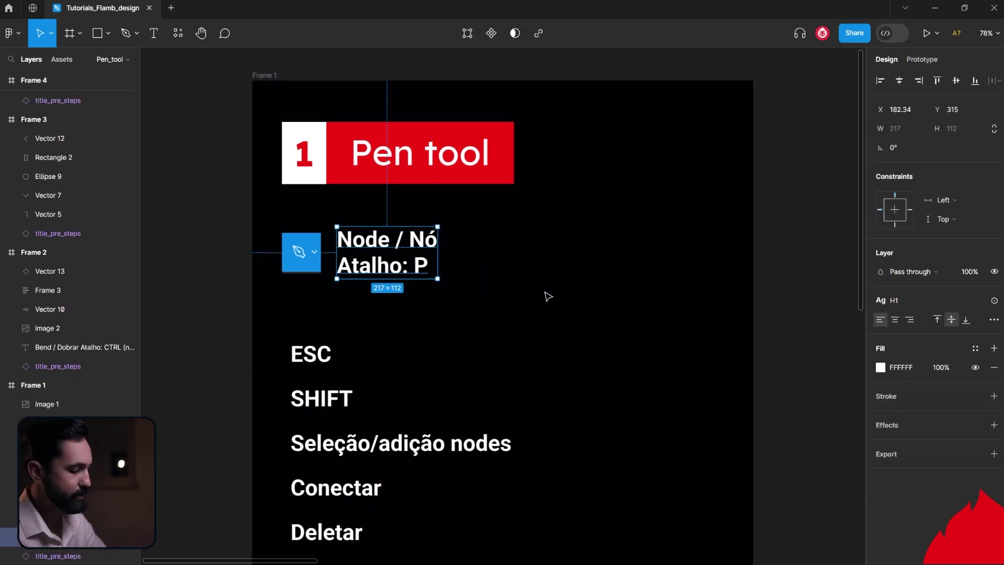
click(459, 317)
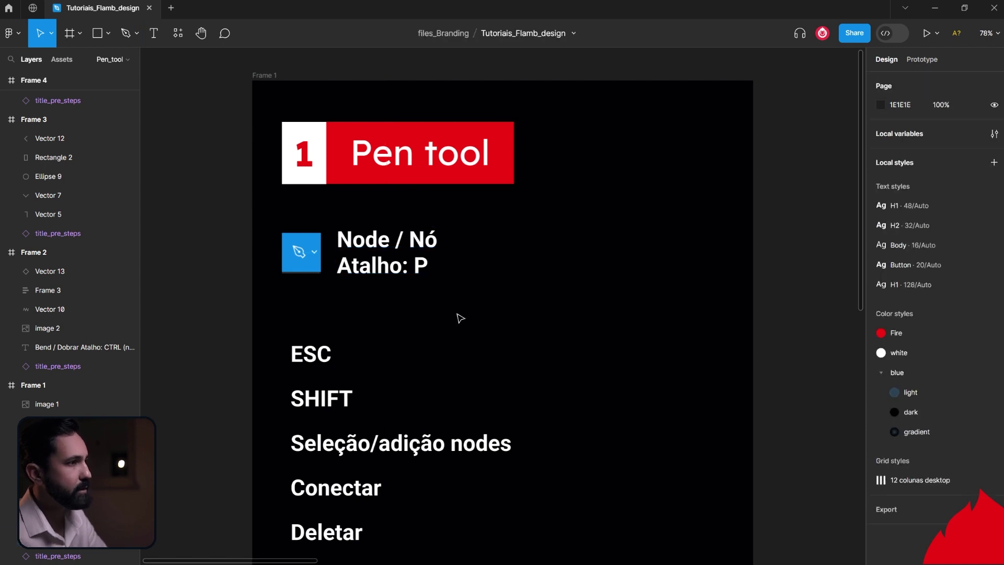
key(p)
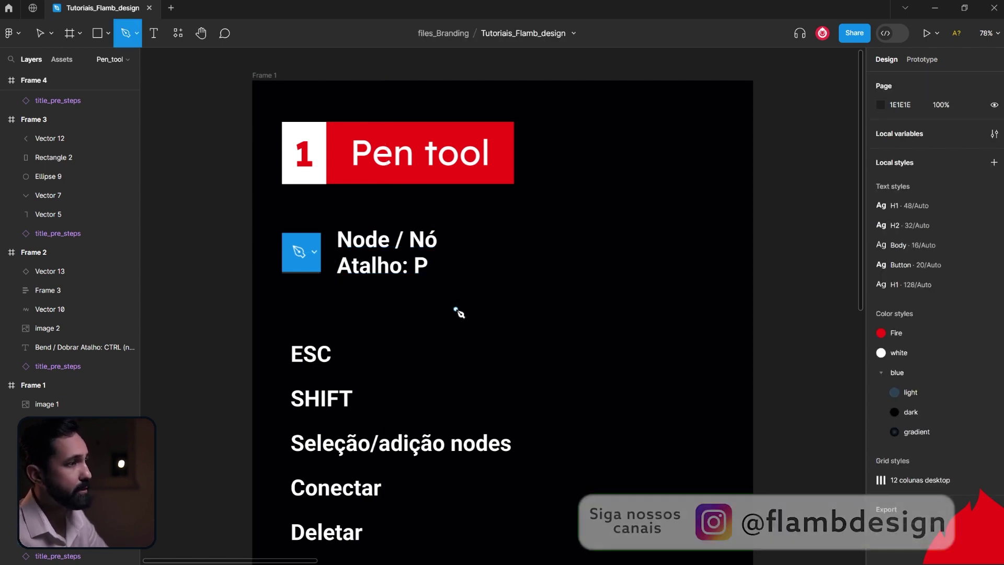
click(441, 305)
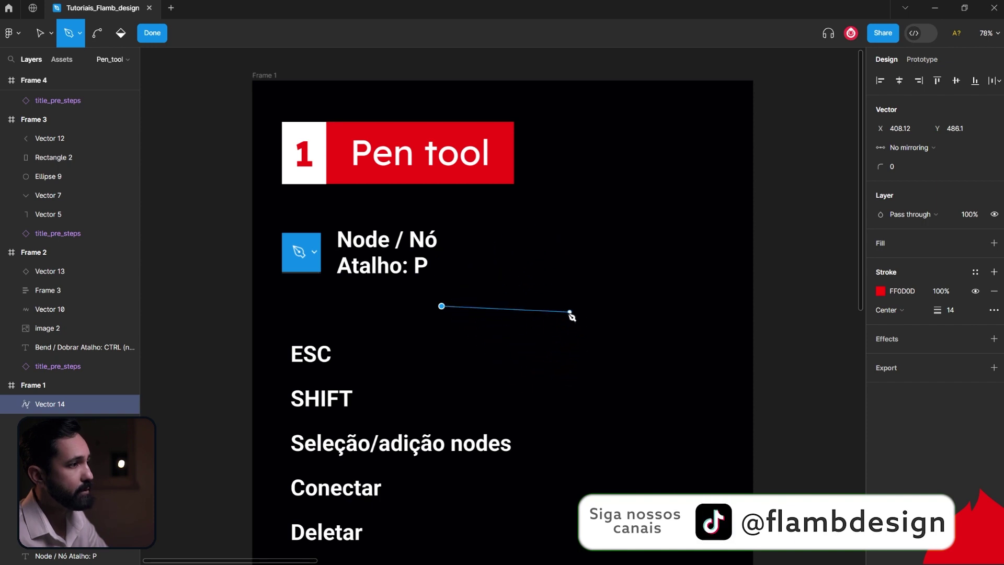
Draw a red Shift-constrained stepped line going right, up, then right.
click(592, 300)
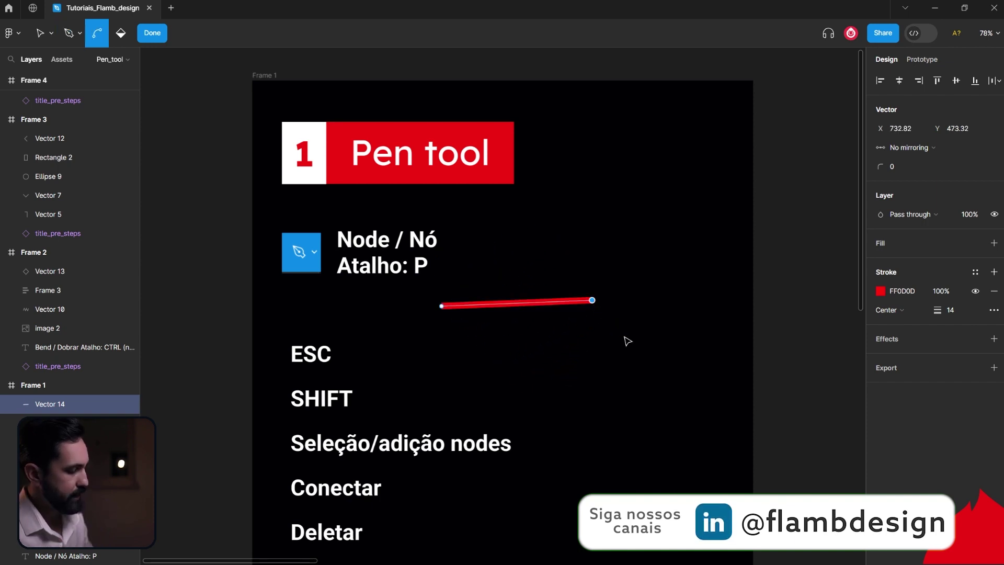
key(Escape)
key(ctrl+z)
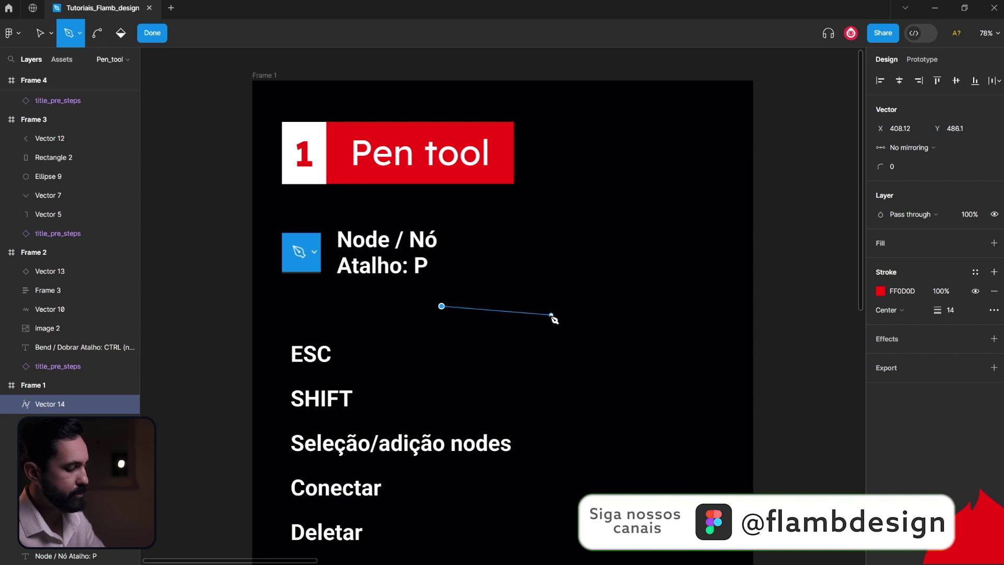
key(shift)
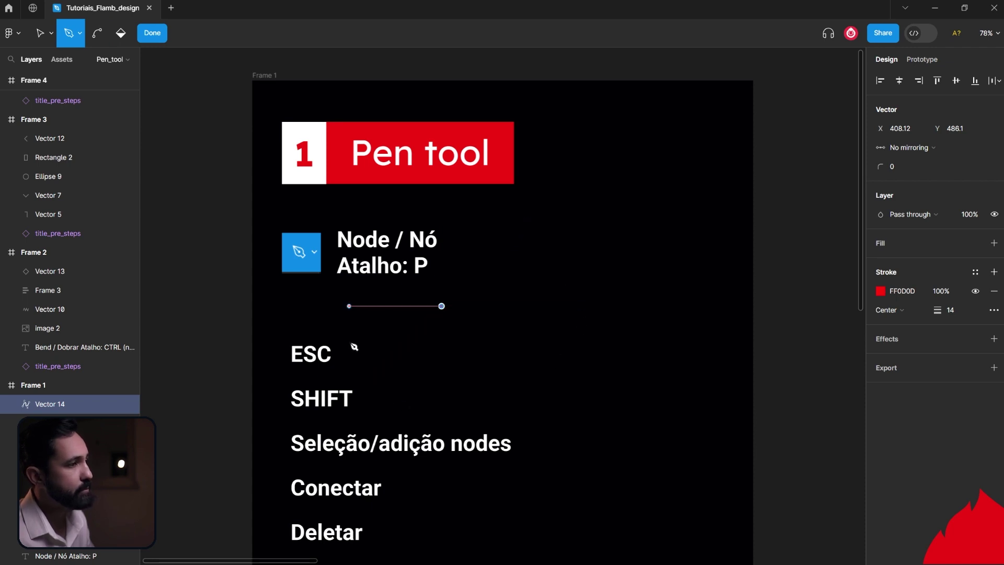
click(584, 306)
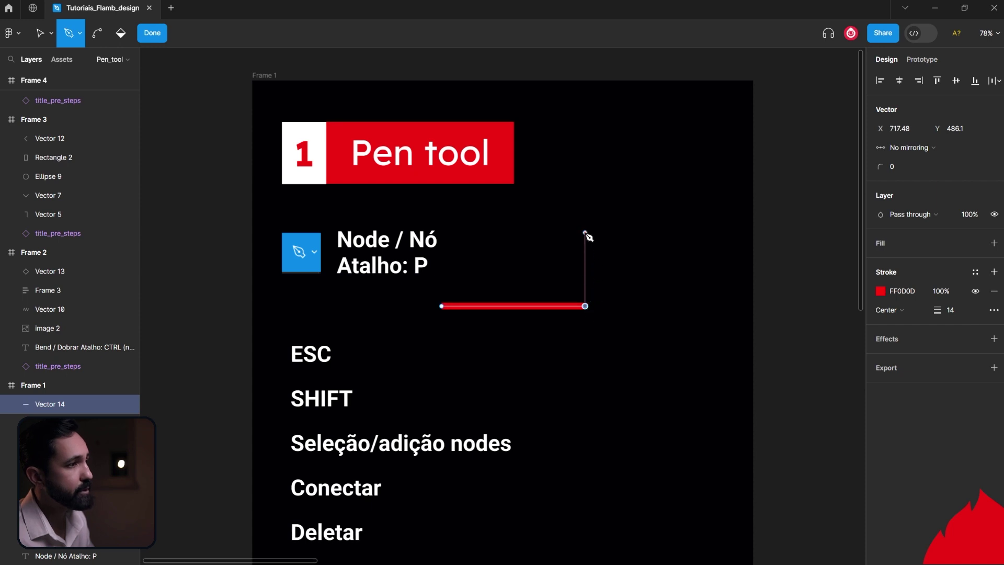
click(585, 233)
click(659, 232)
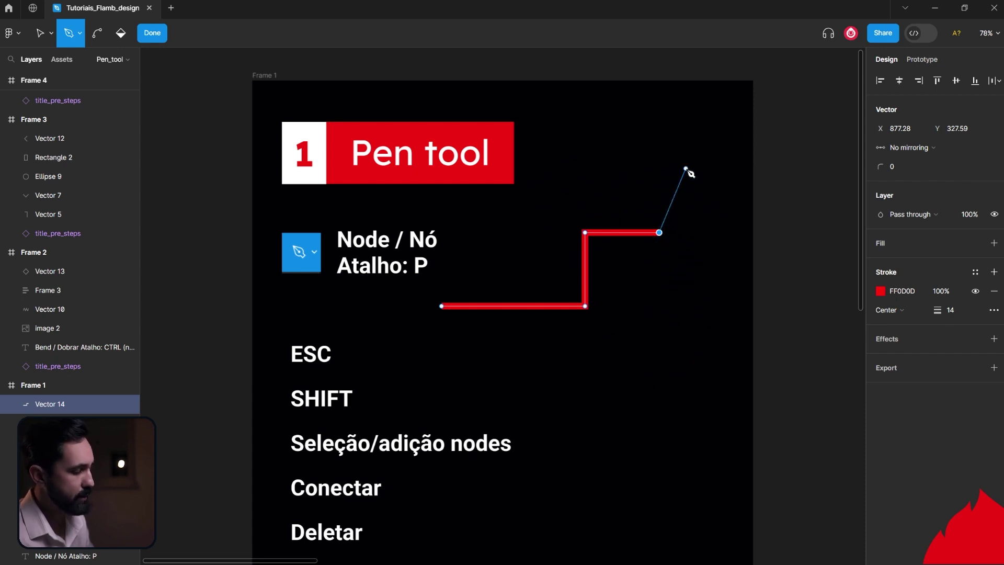
key(Escape)
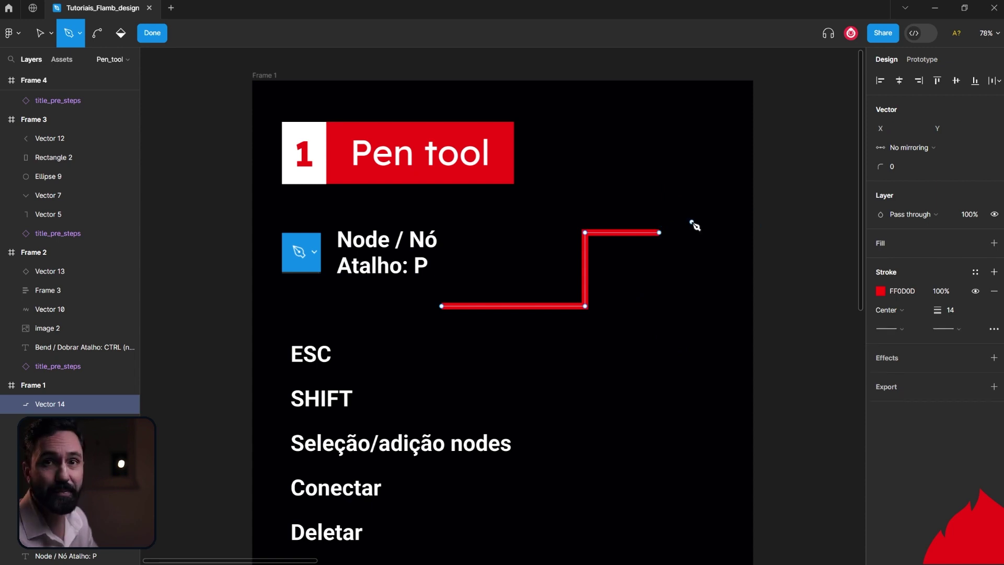
Reselect the stepped path's upper end node to continue from it.
click(660, 234)
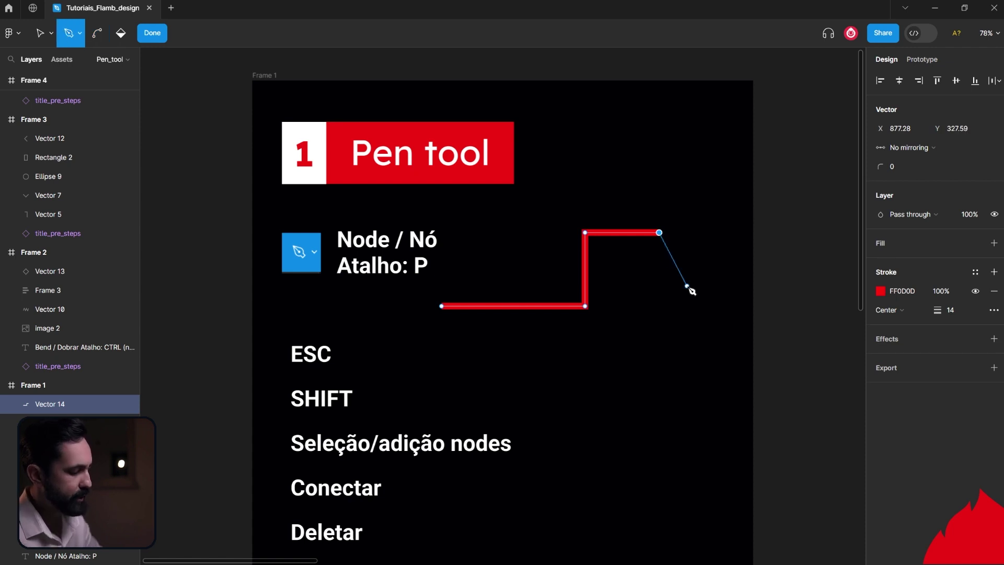
key(Escape)
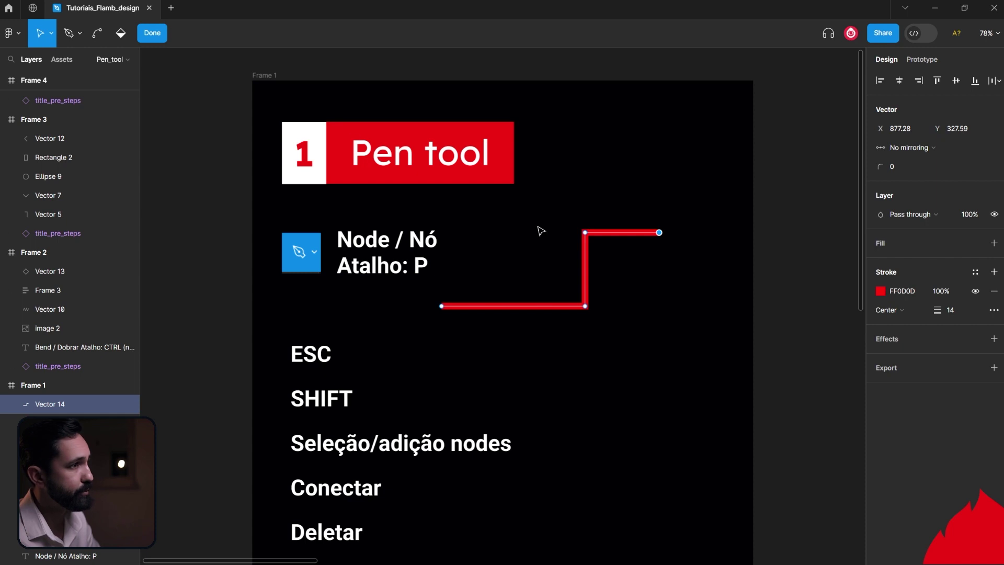
click(730, 300)
click(659, 233)
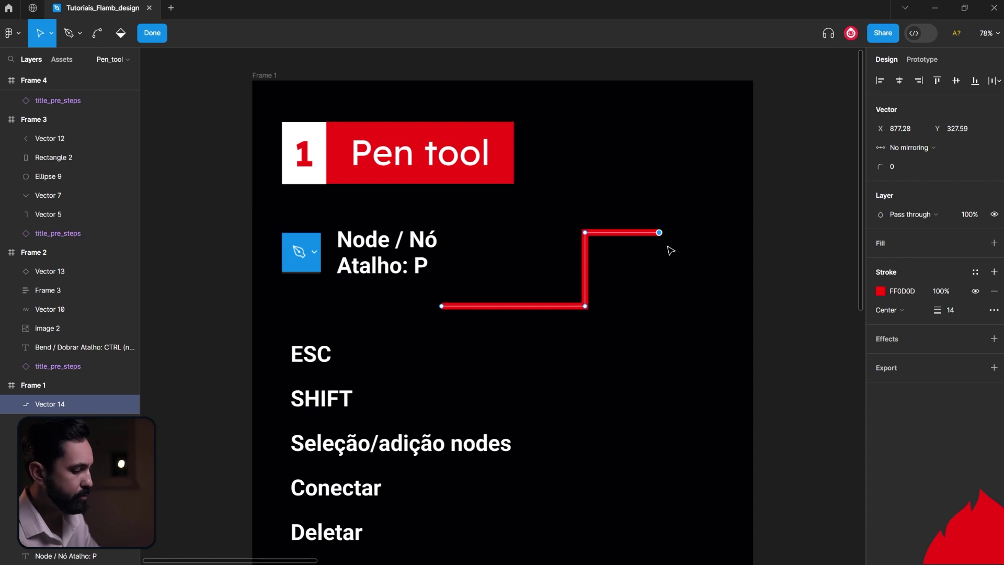
Extend the red path up and left, closing it back onto its start node.
key(p)
click(667, 183)
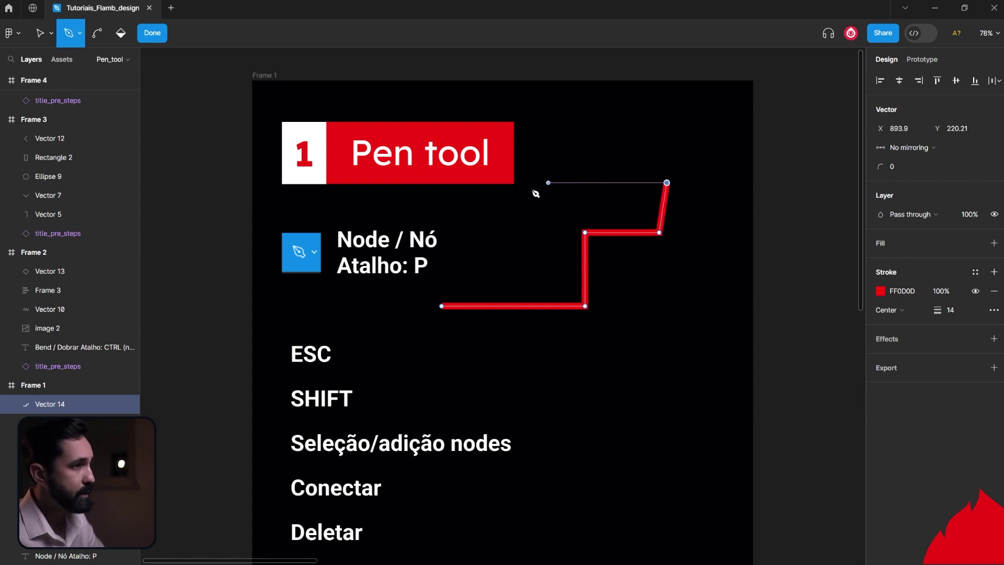
click(505, 215)
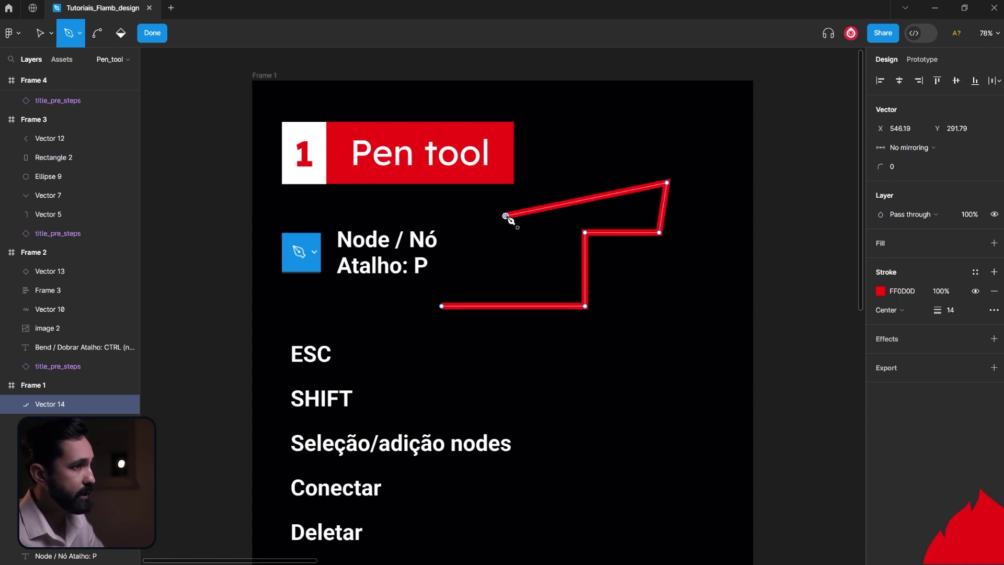
click(441, 306)
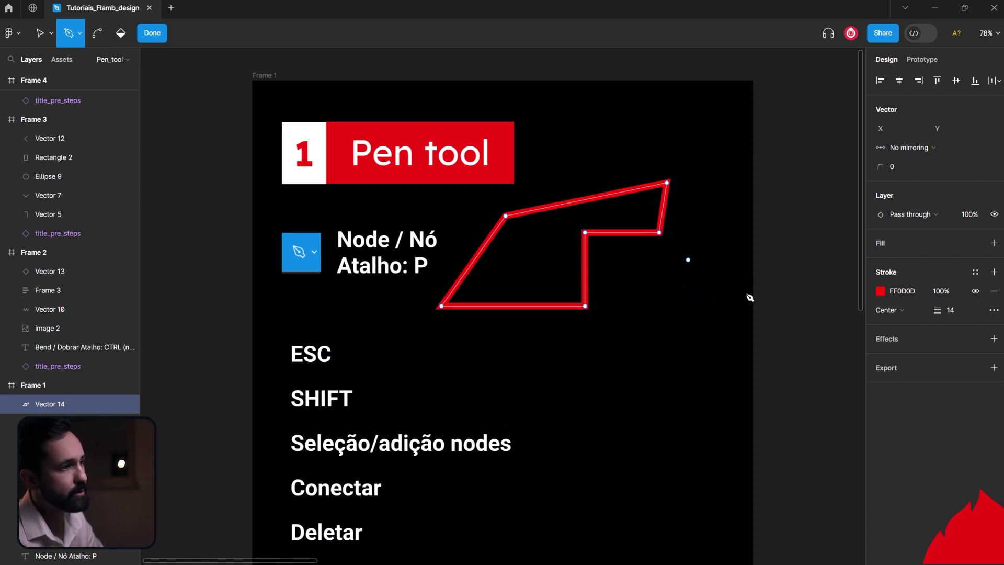
Add a diagonal tail down-right from the bottom-right corner and shift the shape right.
click(585, 306)
click(667, 347)
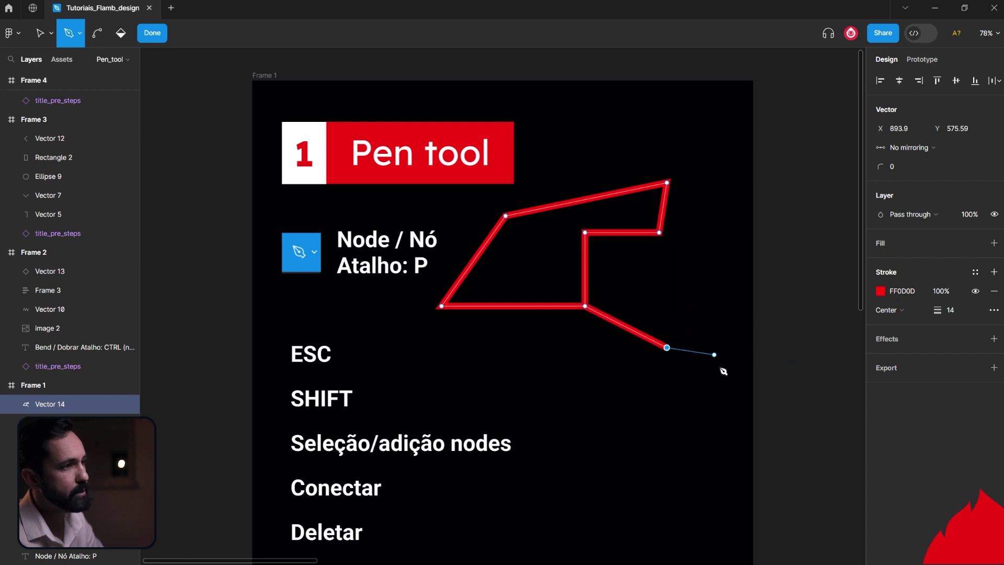
key(Escape)
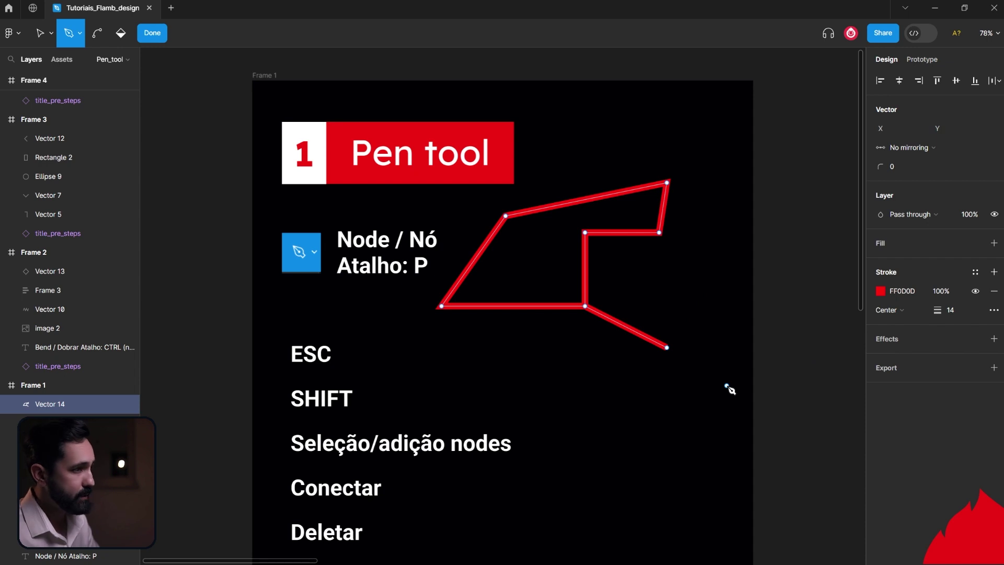
key(Escape)
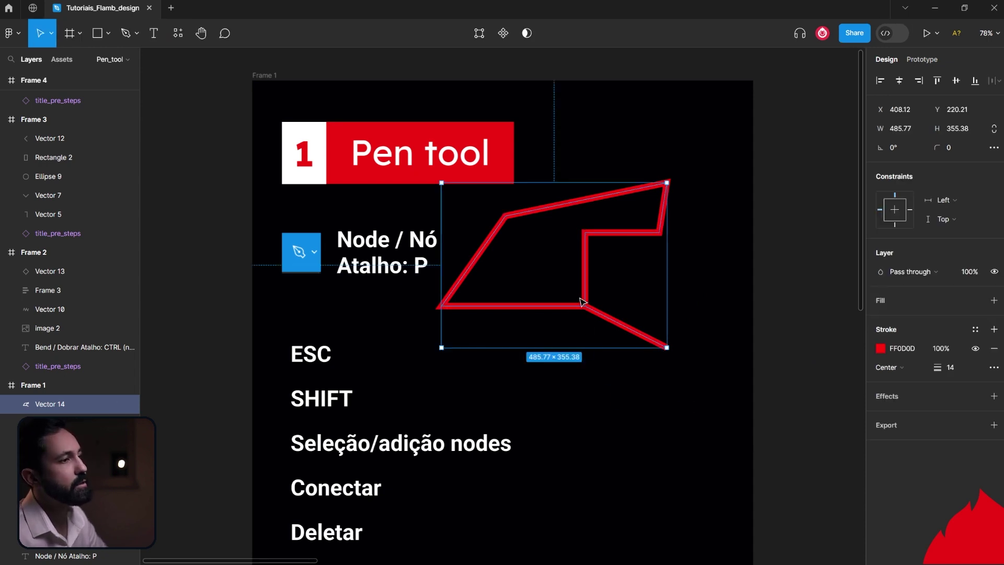
drag(591, 301, 605, 327)
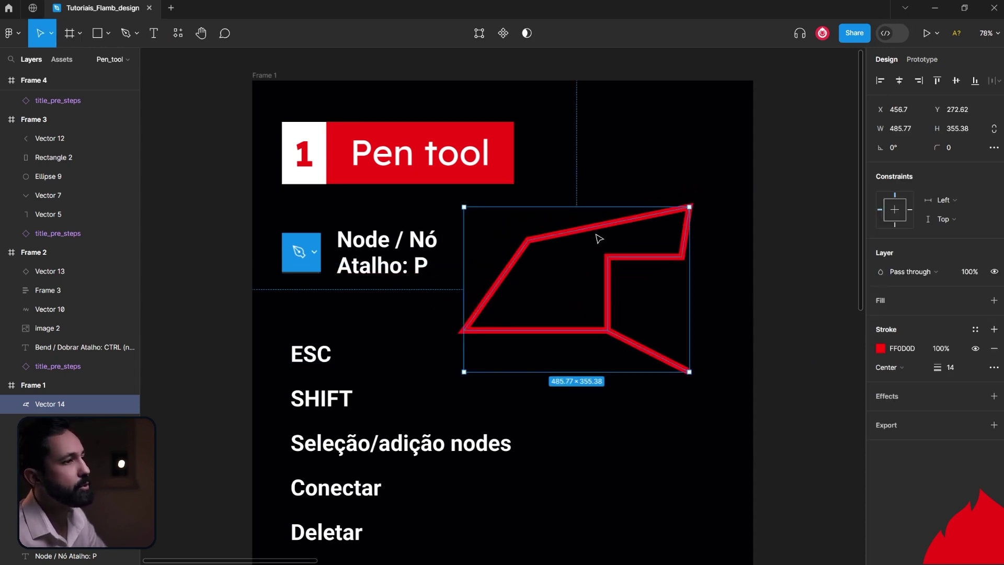
mouse_move(79, 404)
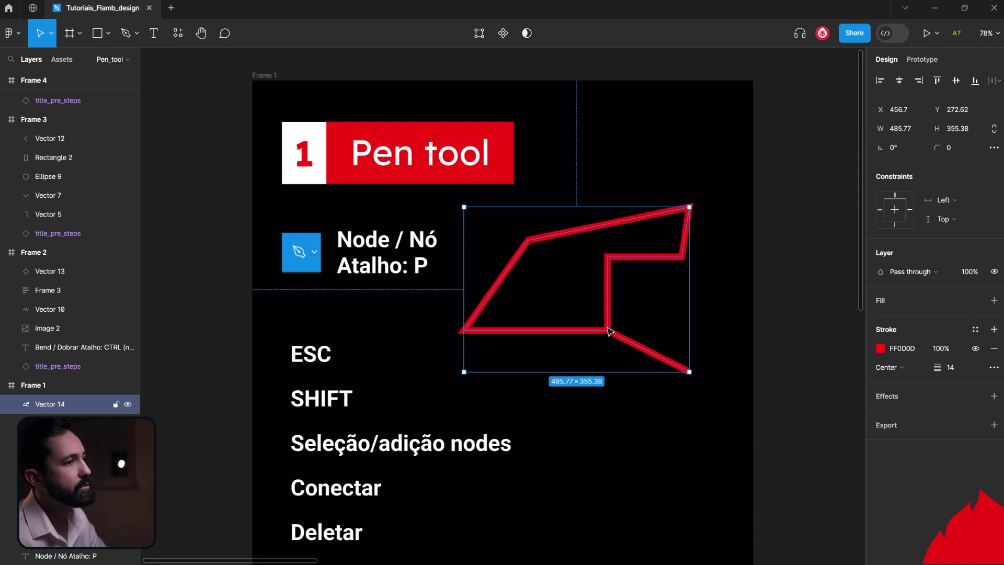
In node editing, drag the upper-left and left-edge nodes of Vector 14 further left.
double_click(609, 331)
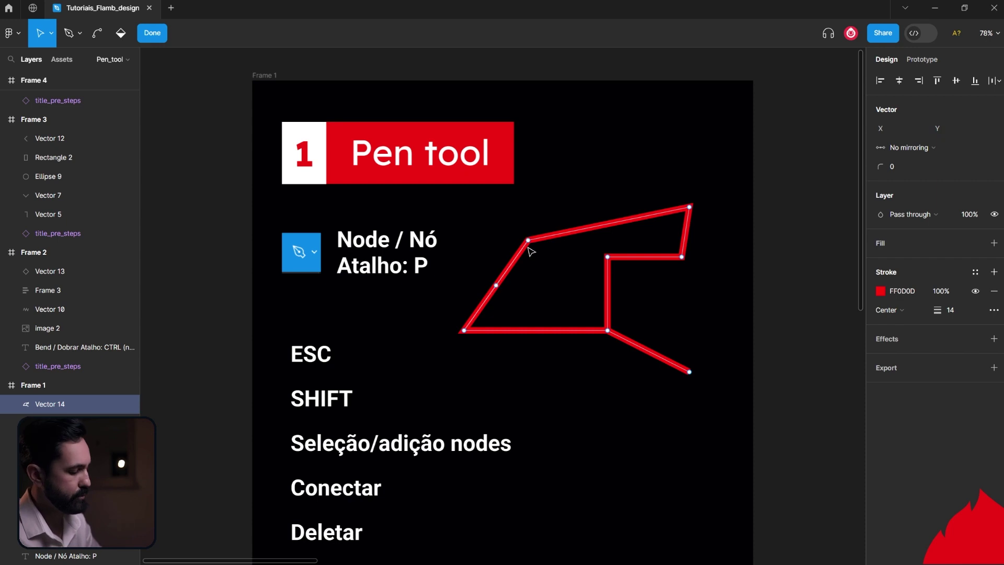
key(shift+2)
click(410, 227)
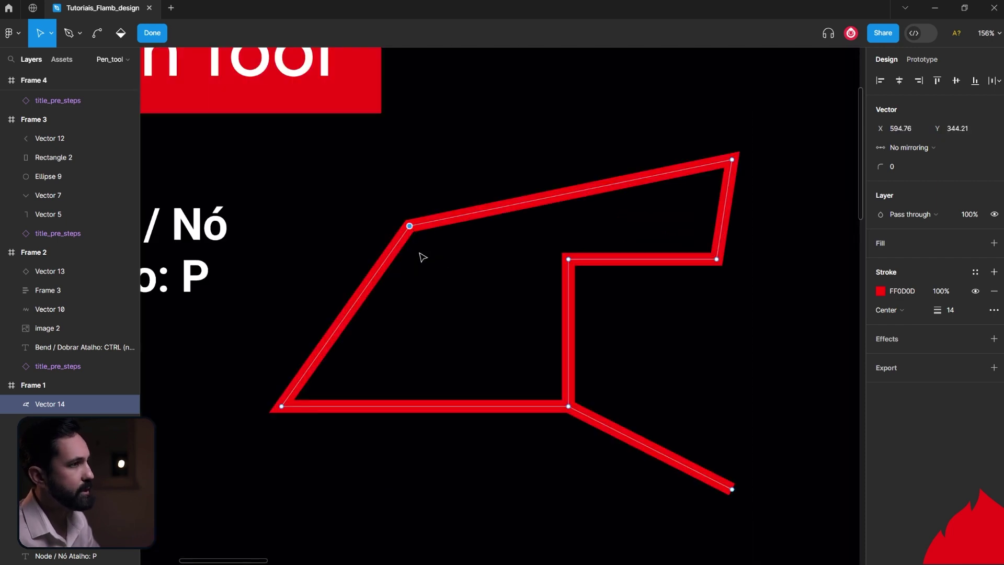
mouse_move(410, 228)
mouse_down()
mouse_move(406, 165)
mouse_move(497, 129)
mouse_move(376, 152)
mouse_move(391, 228)
mouse_move(441, 209)
mouse_up()
drag(281, 406, 449, 347)
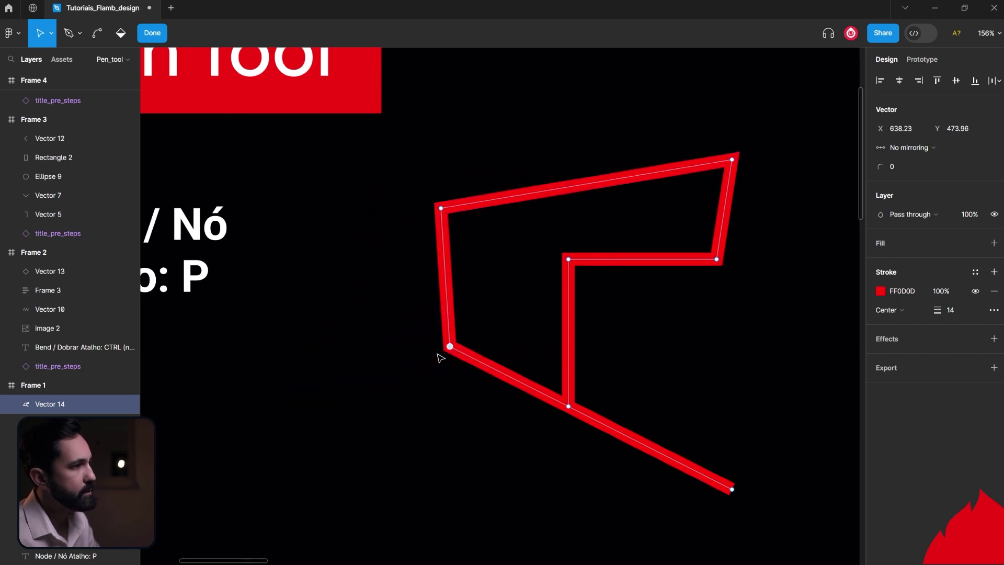
drag(381, 177, 478, 384)
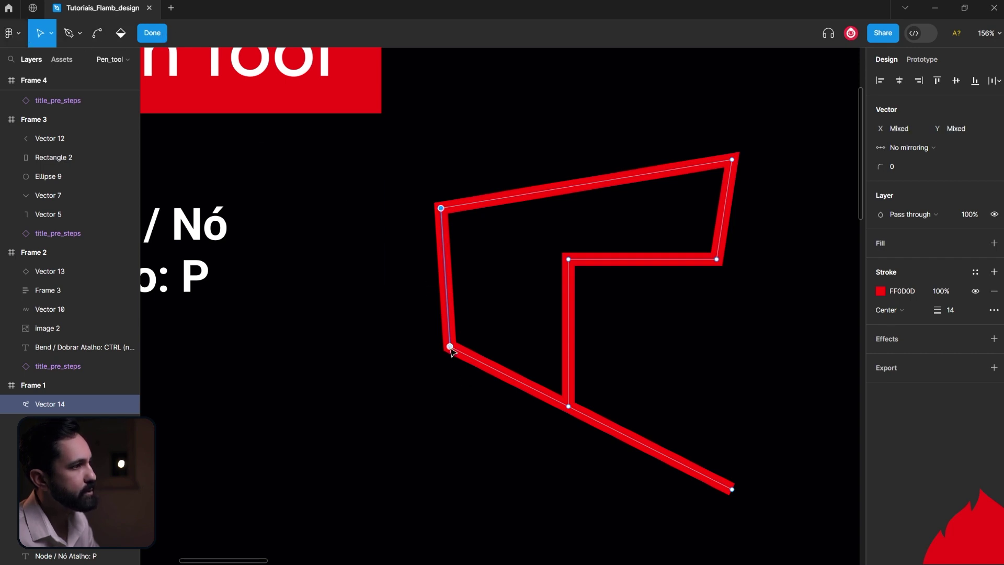
drag(450, 350, 406, 382)
Move the top-left and middle nodes, then try corner radius values on the path.
click(396, 400)
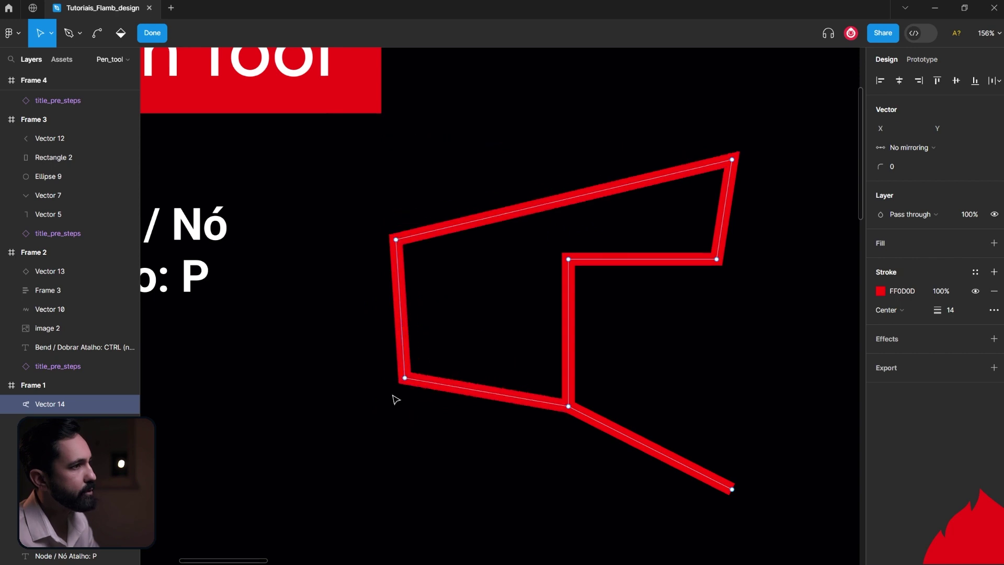
click(395, 240)
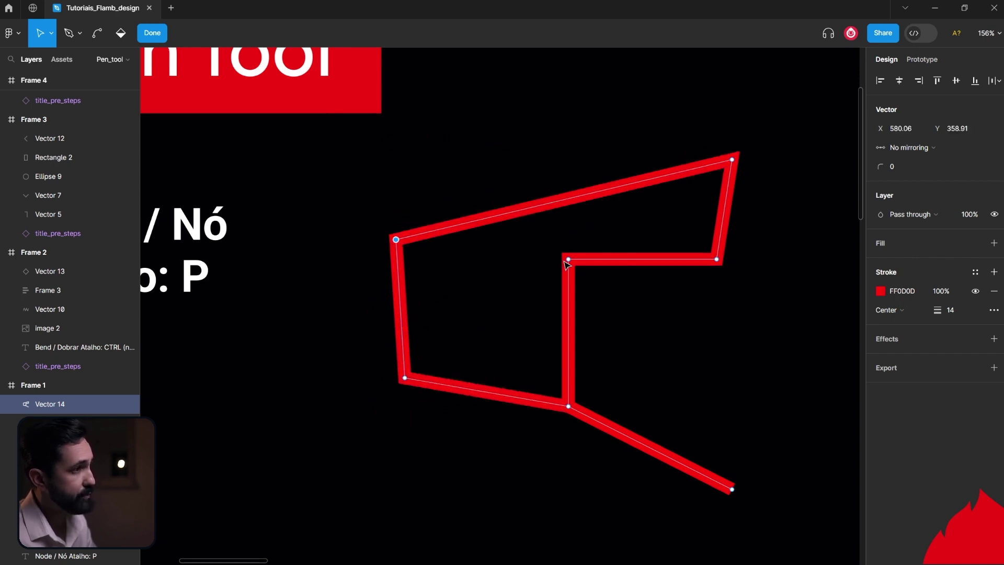
mouse_move(570, 262)
mouse_down()
mouse_move(540, 273)
mouse_move(576, 262)
mouse_up()
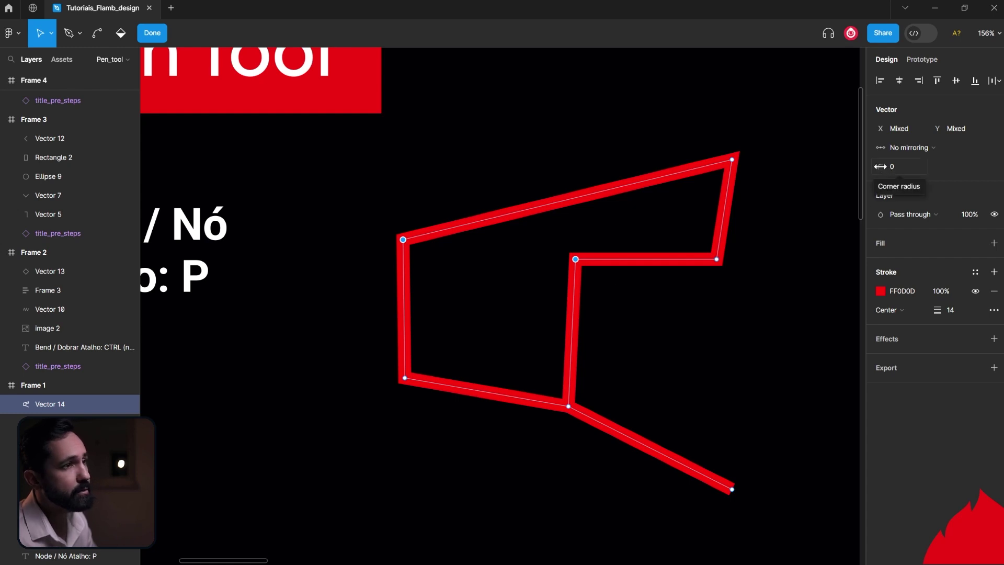
drag(881, 166, 979, 190)
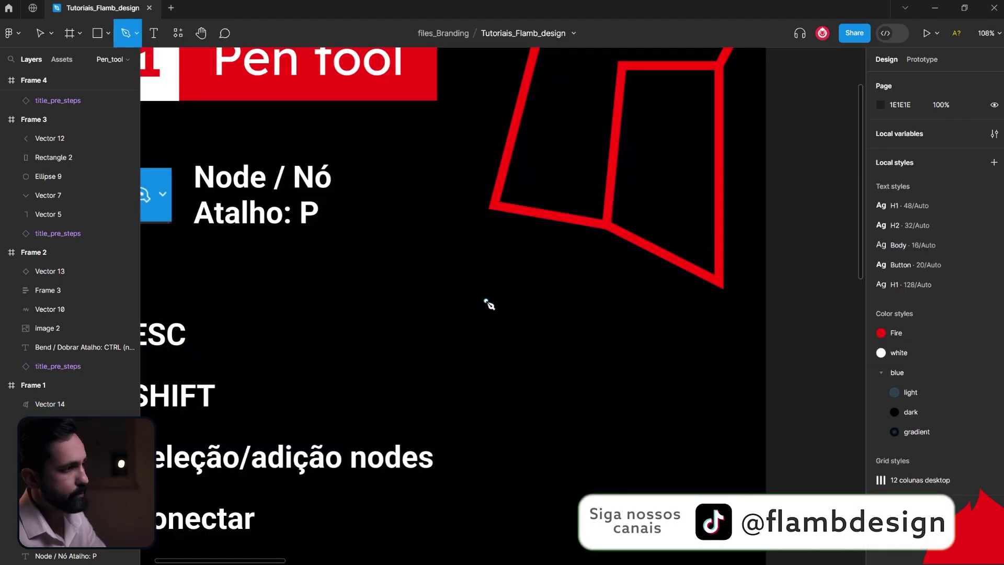
Draw a three-point red V path, undoing the closing segment to keep it open.
click(486, 301)
click(632, 409)
click(698, 329)
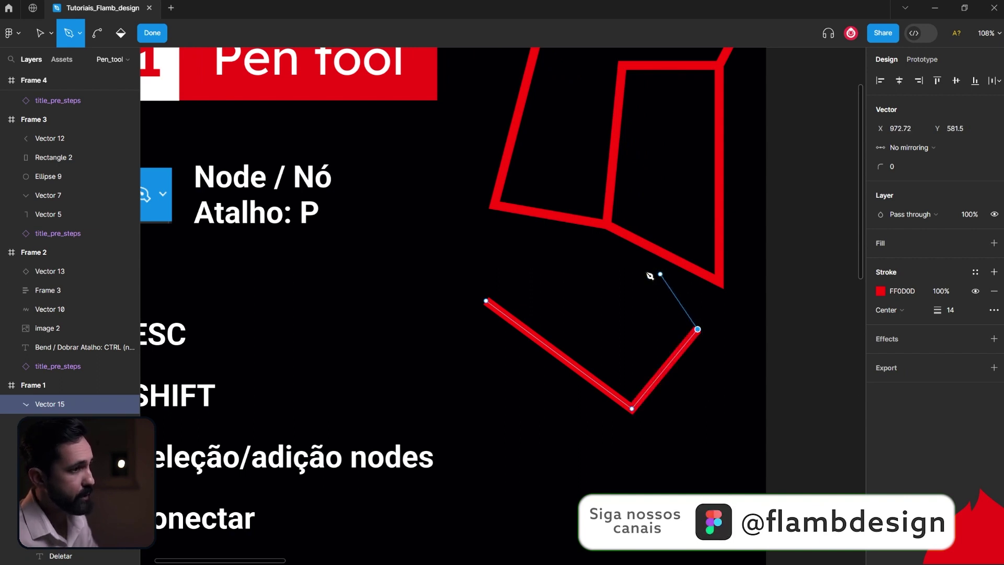
click(486, 301)
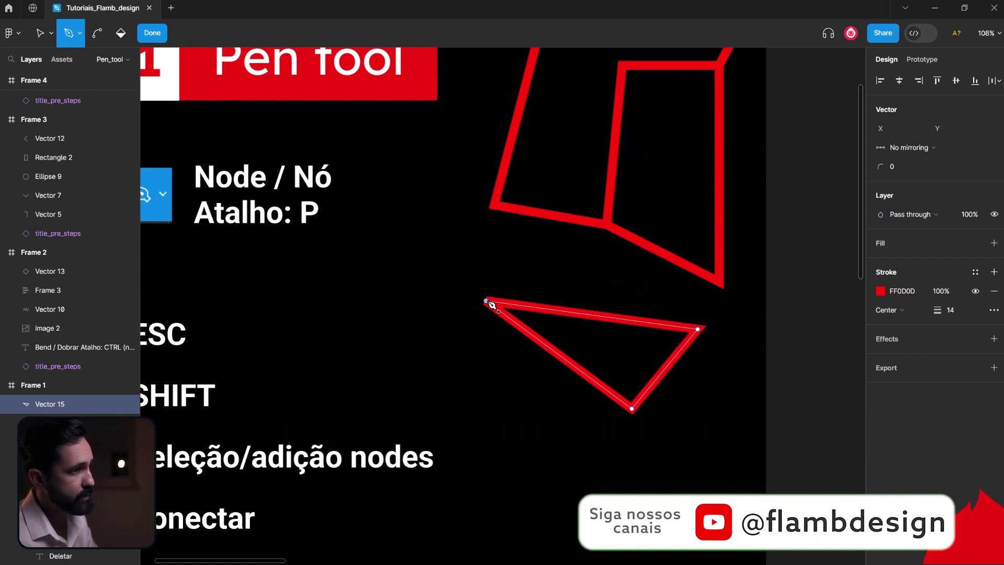
key(ctrl+z)
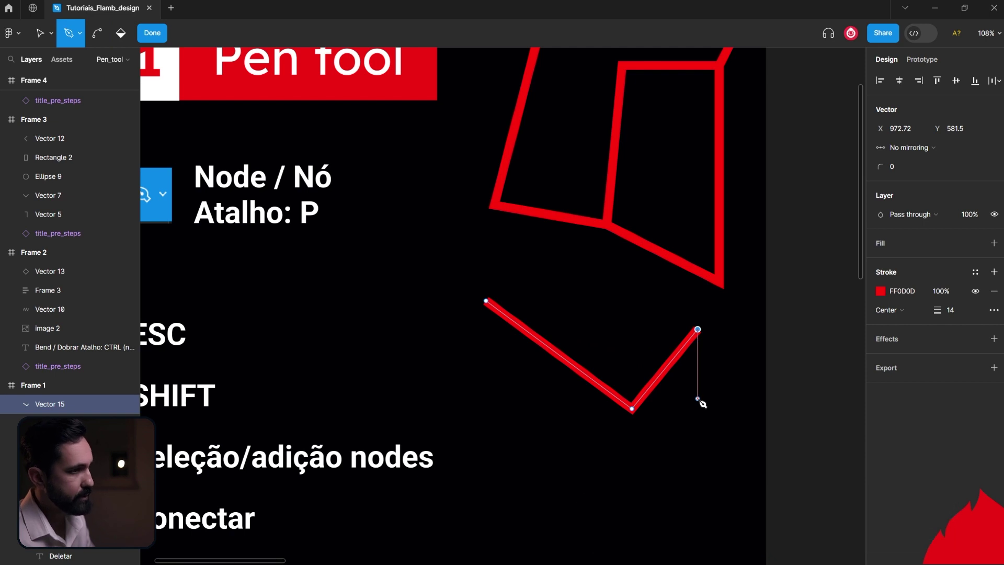
key(Escape)
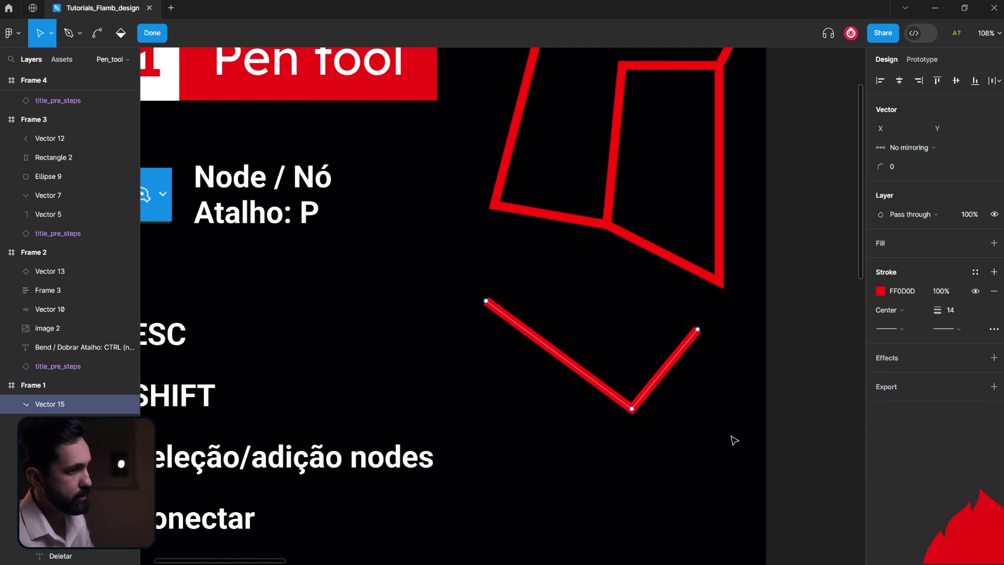
key(Escape)
Reselect Vector 15 and edit its nodes, selecting the right endpoint.
click(774, 395)
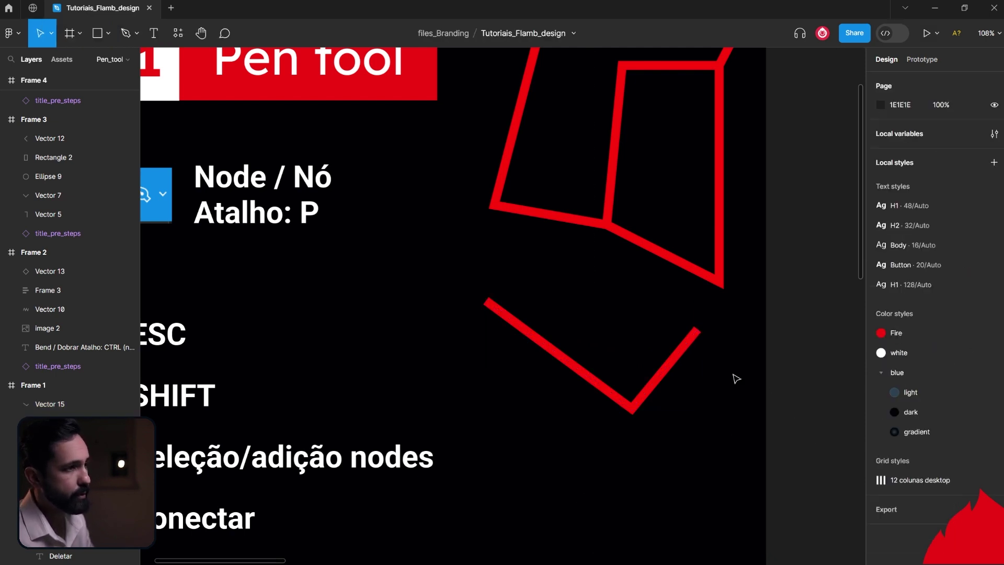
click(686, 359)
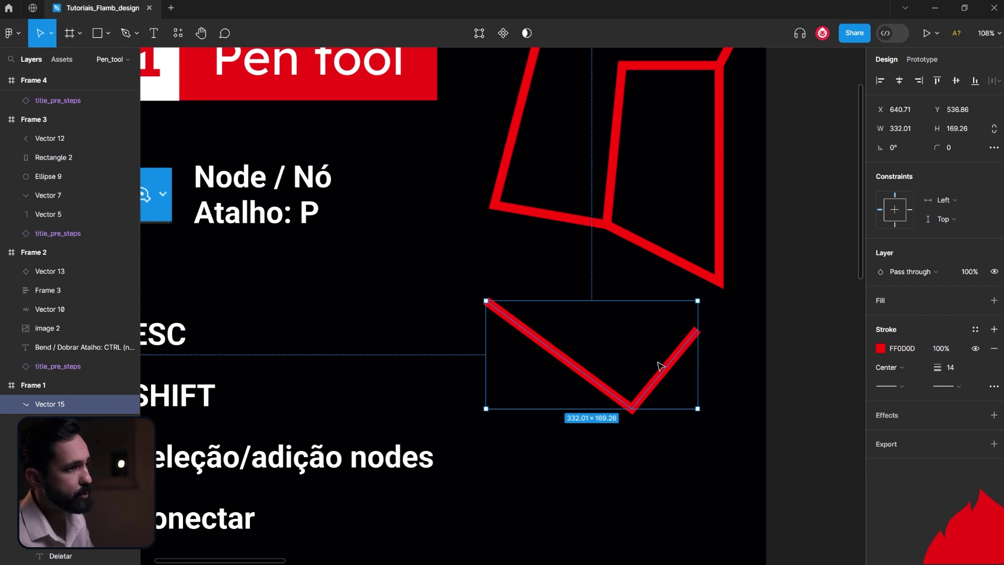
double_click(662, 370)
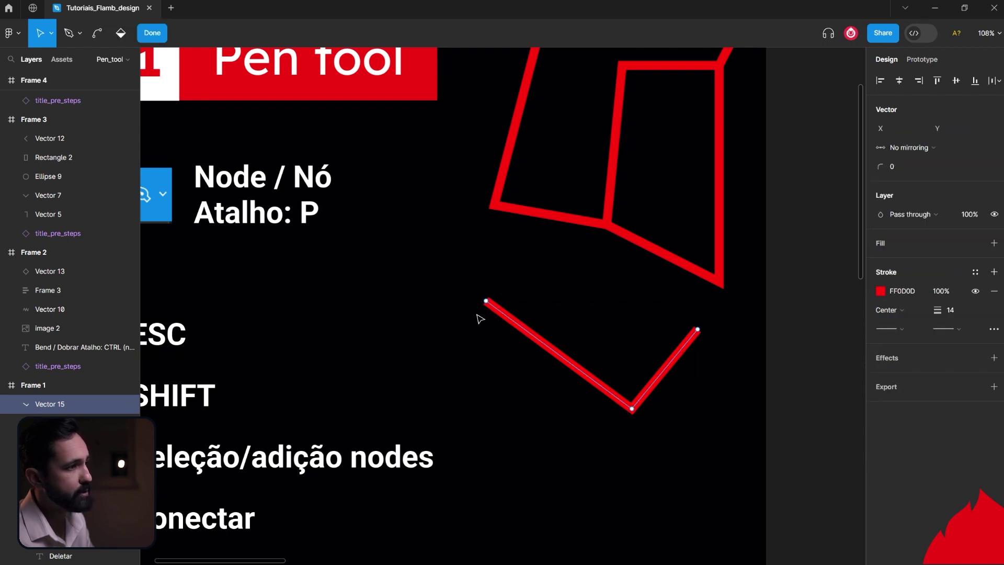
click(698, 329)
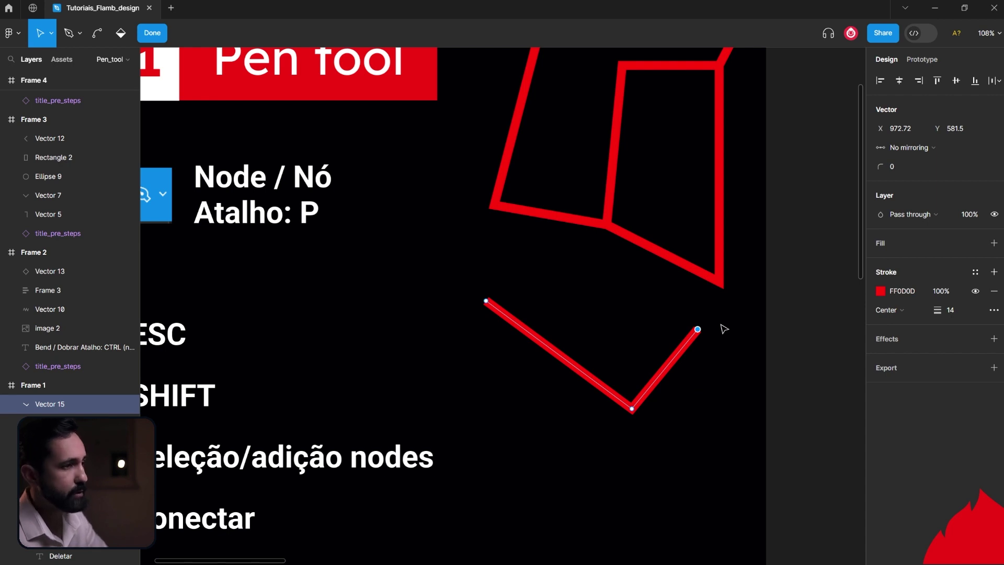
key(p)
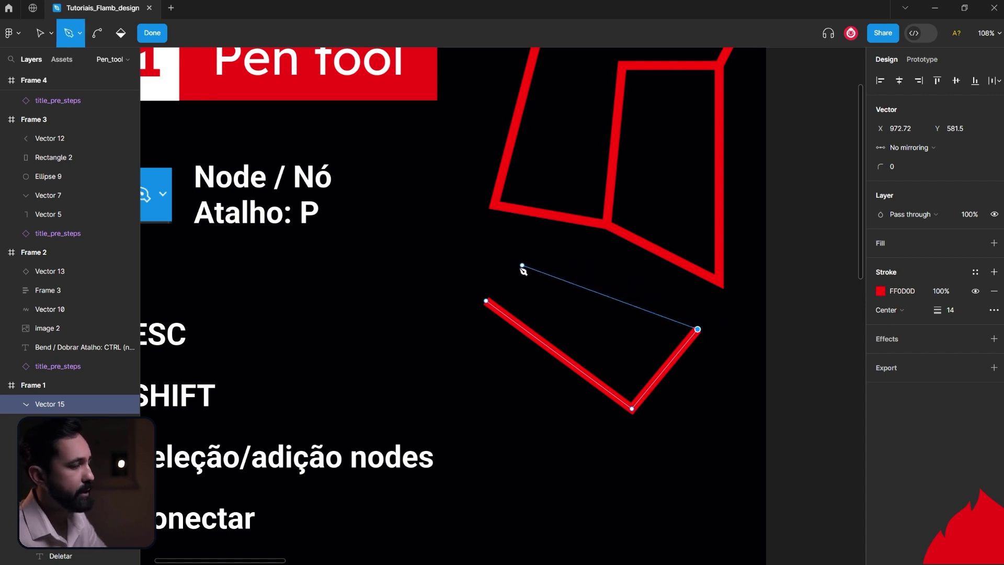
click(486, 301)
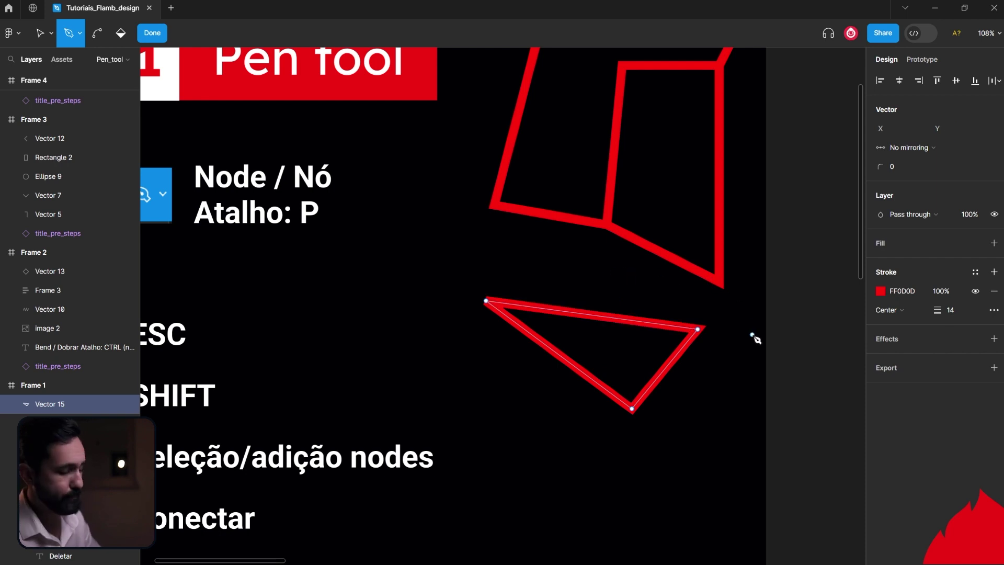
key(v)
key(Delete)
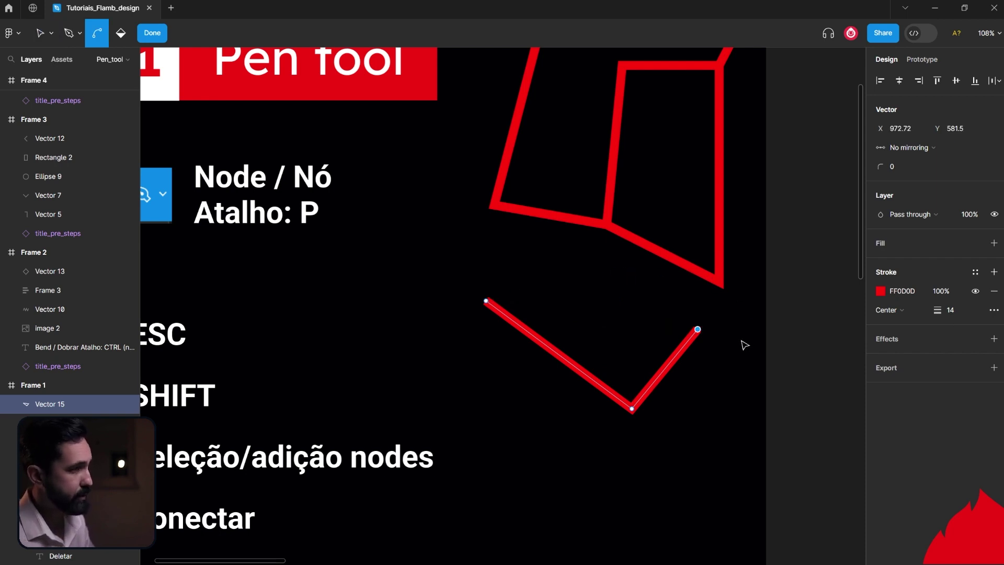
drag(469, 279, 713, 339)
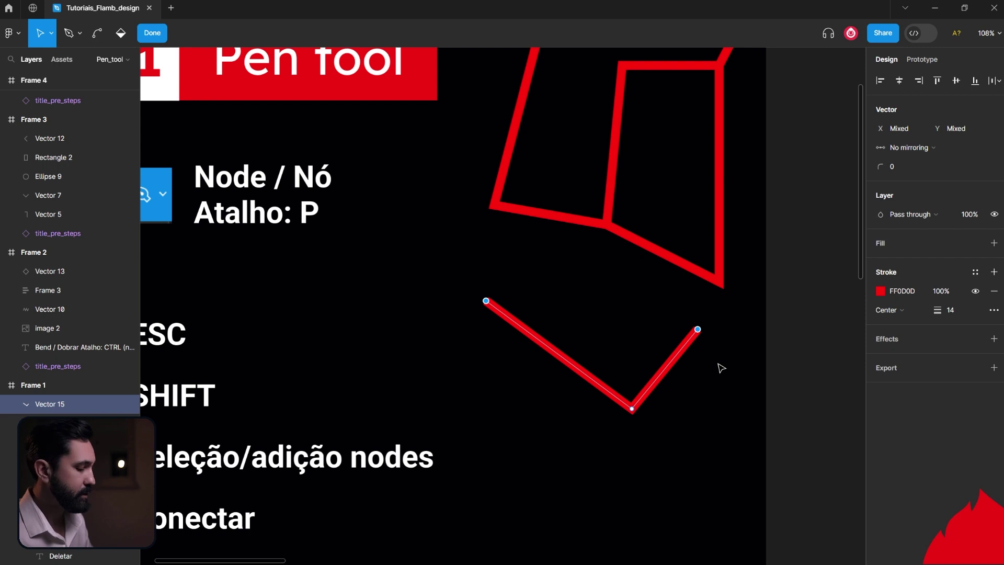
key(ctrl)
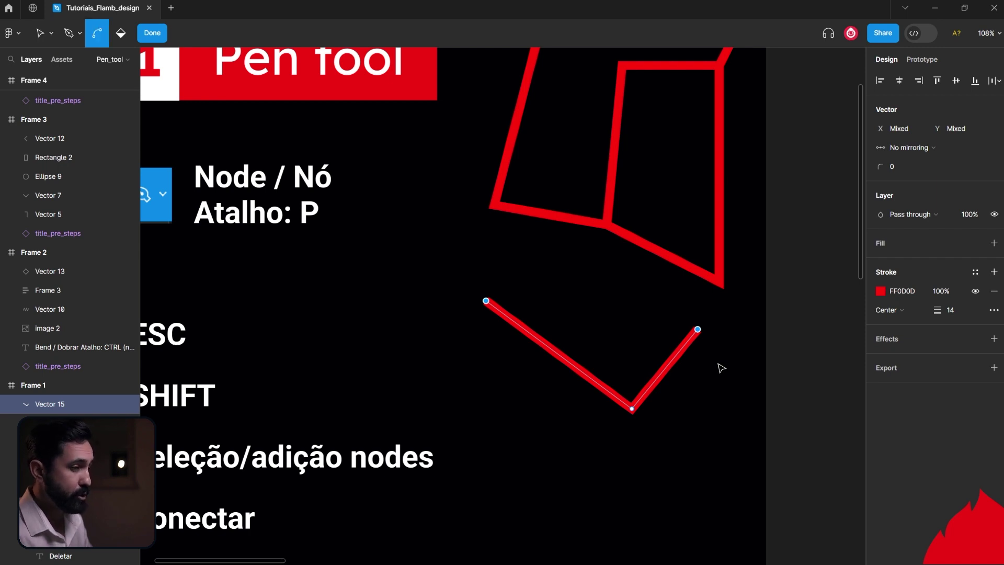
key(ctrl+j)
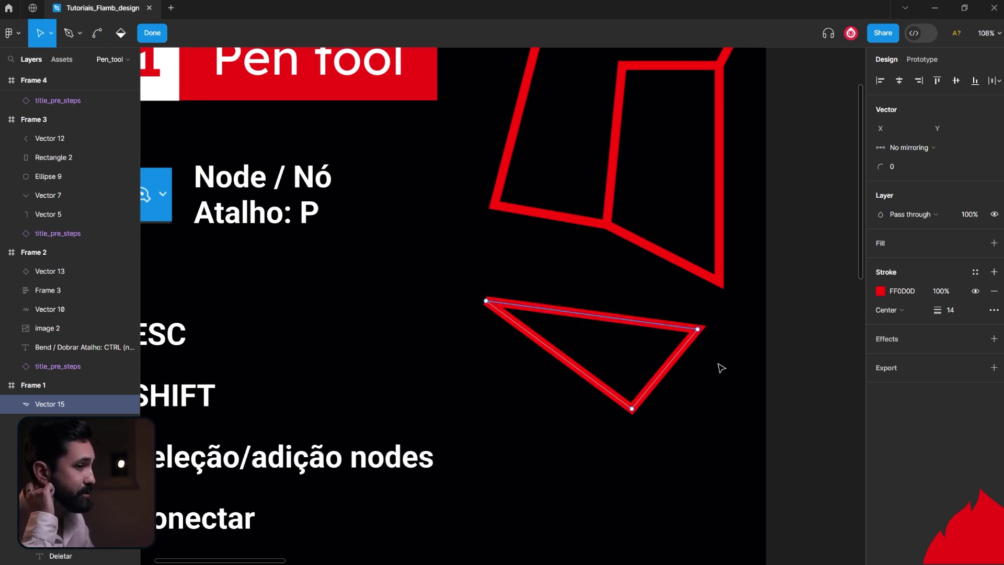
key(ctrl)
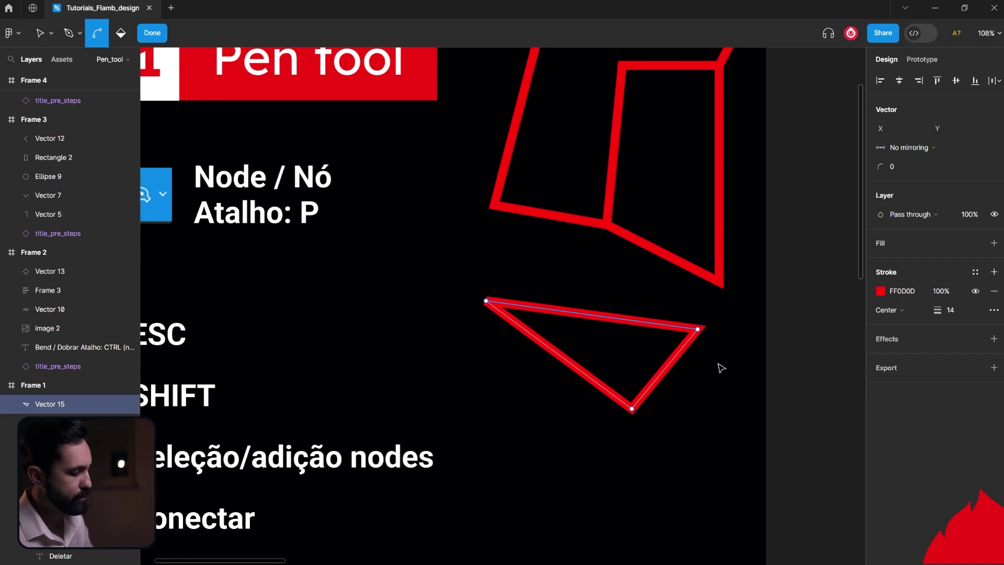
key(Delete)
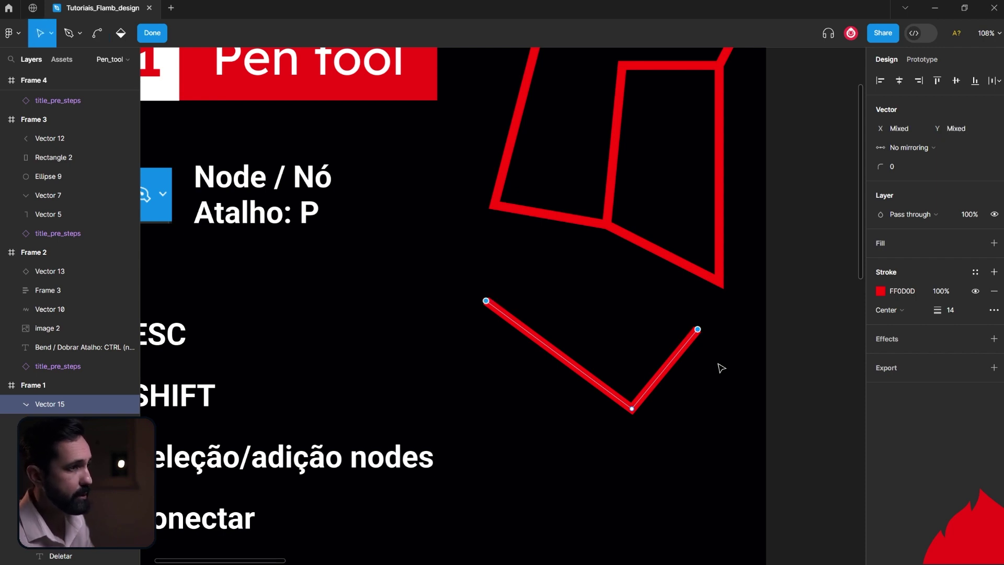
key(ctrl)
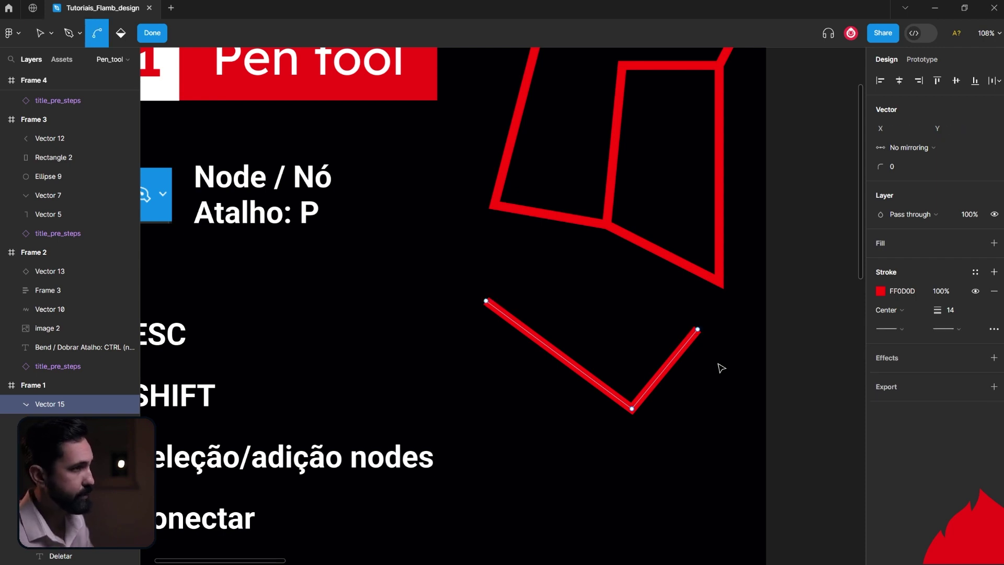
scroll(649, 374, down, 3)
Remove the outline's top node with Shift+Delete so it heals into a closed triangle.
scroll(617, 442, up, 2)
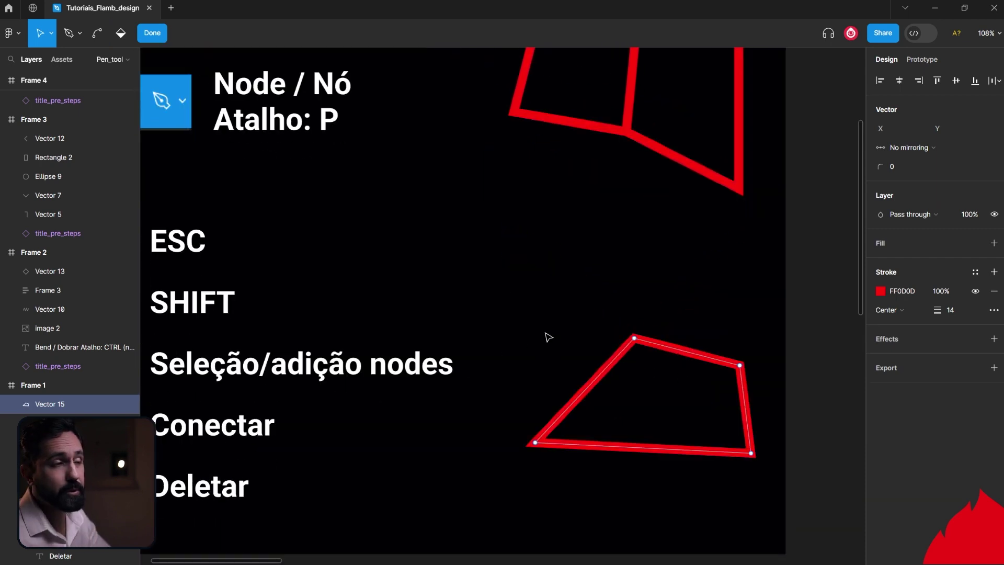
click(634, 338)
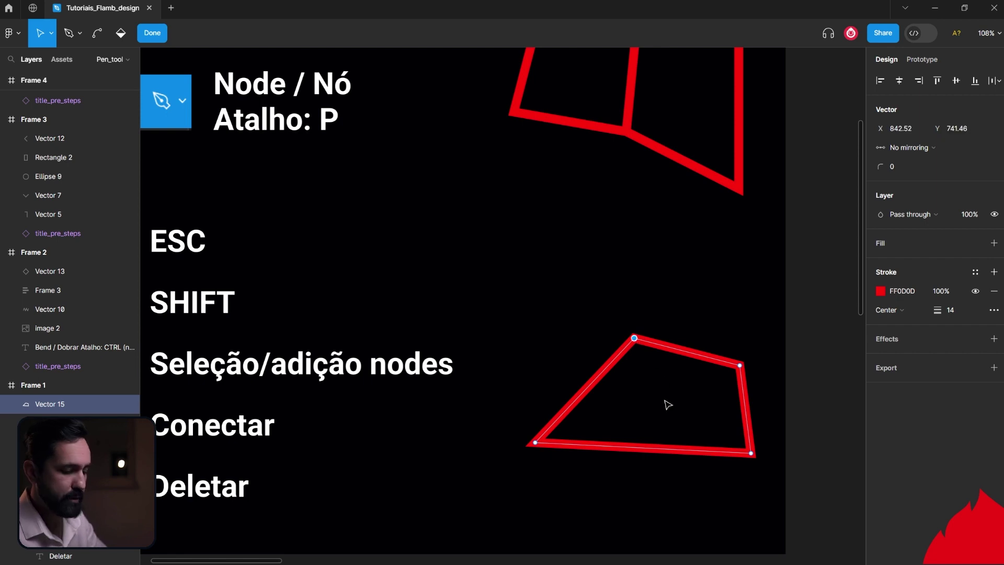
key(Delete)
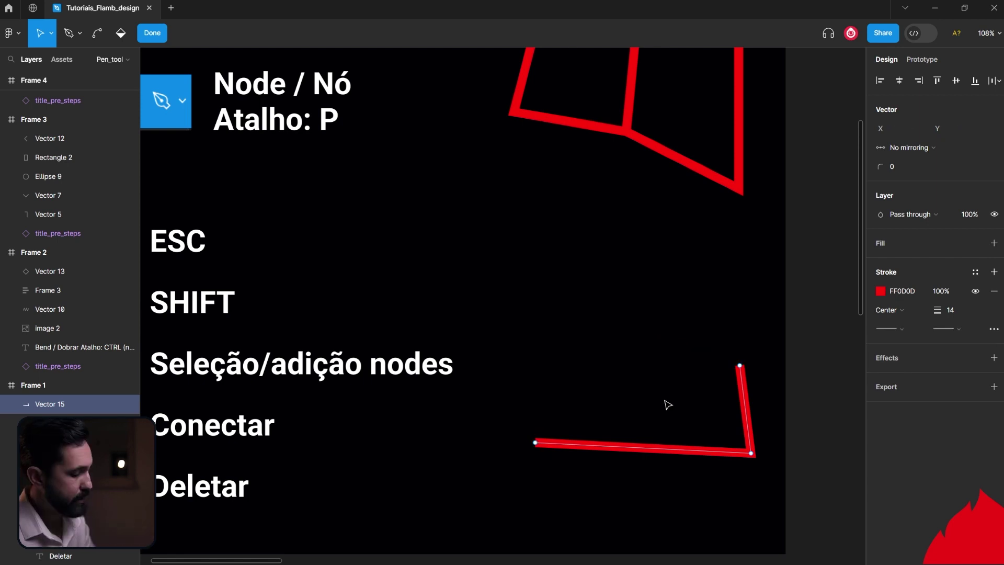
key(ctrl+z)
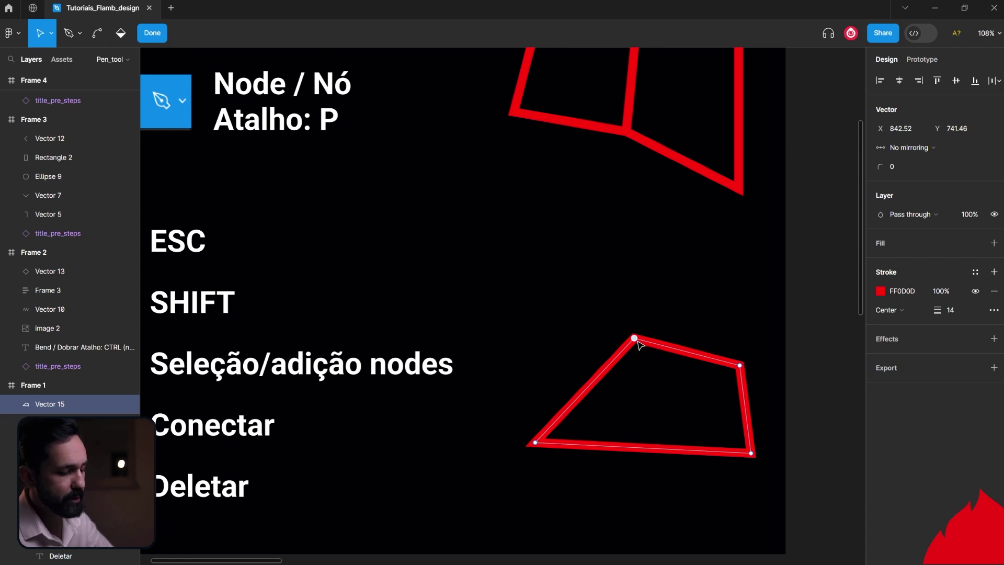
key(Delete)
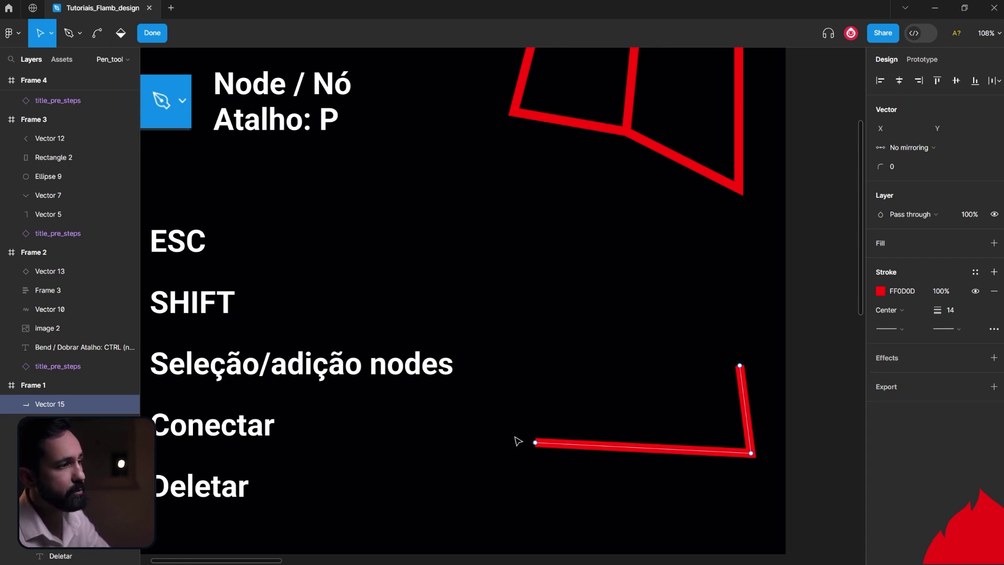
key(ctrl+z)
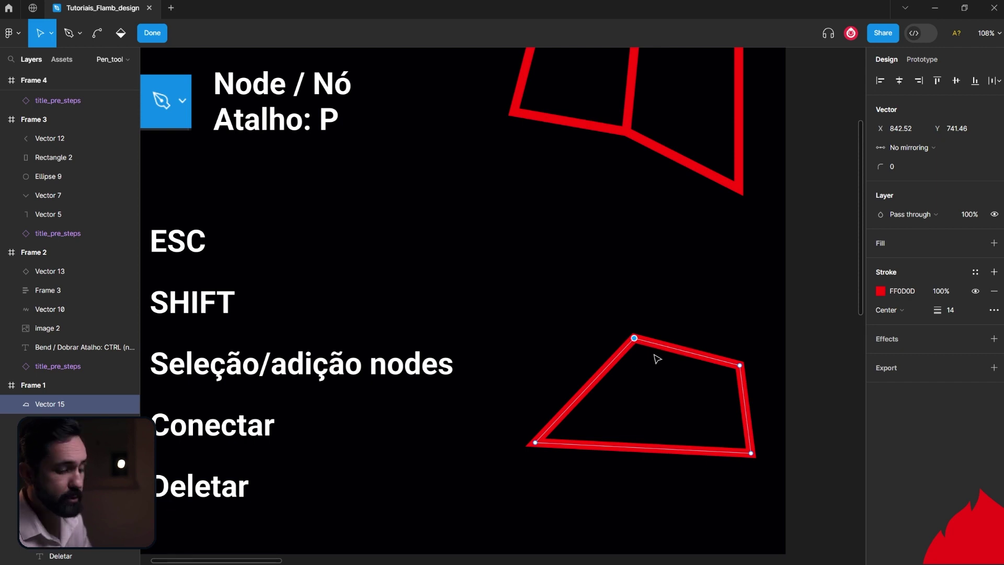
key(Delete)
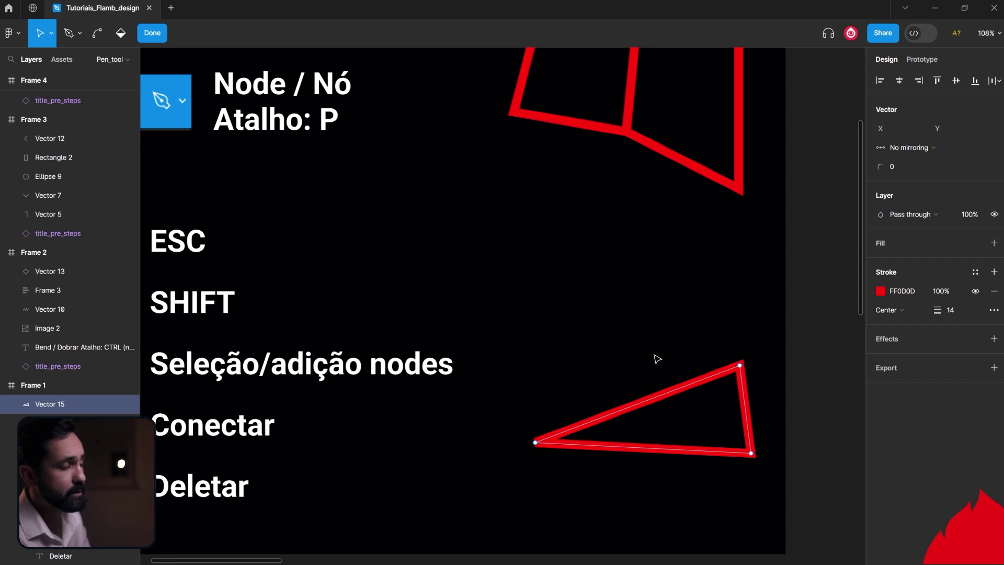
key(ctrl+z)
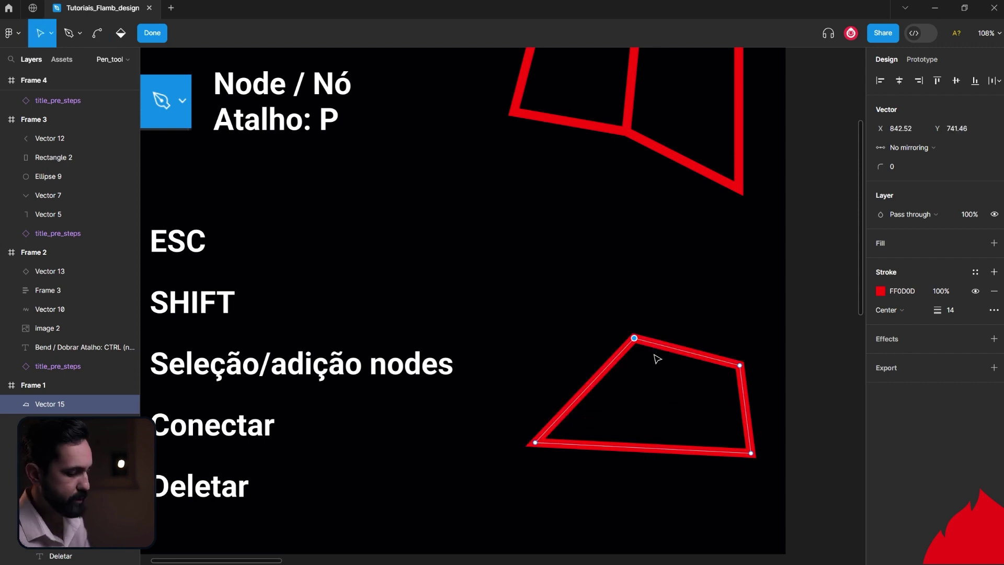
key(Delete)
key(ctrl+z)
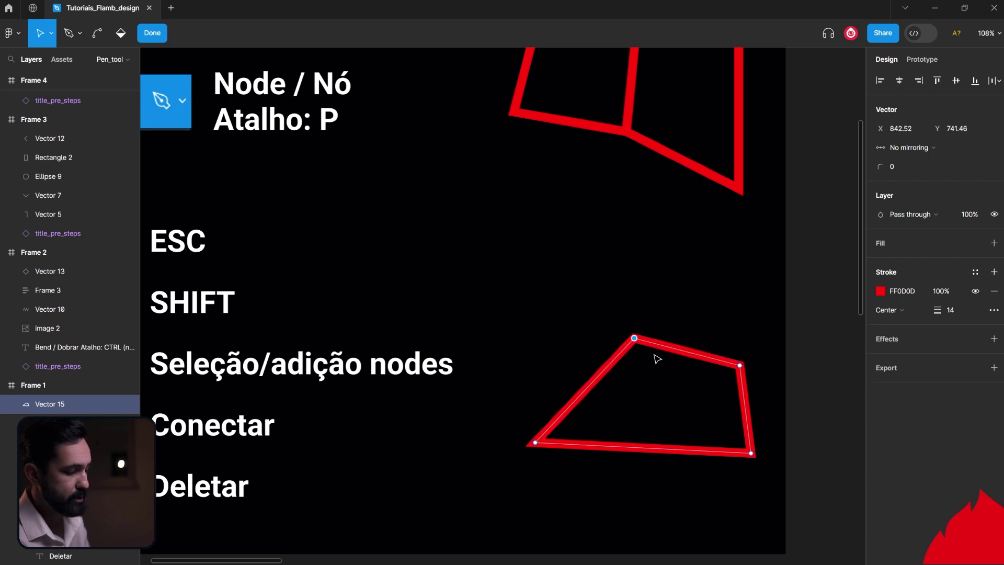
key(shift+Delete)
key(ctrl+z)
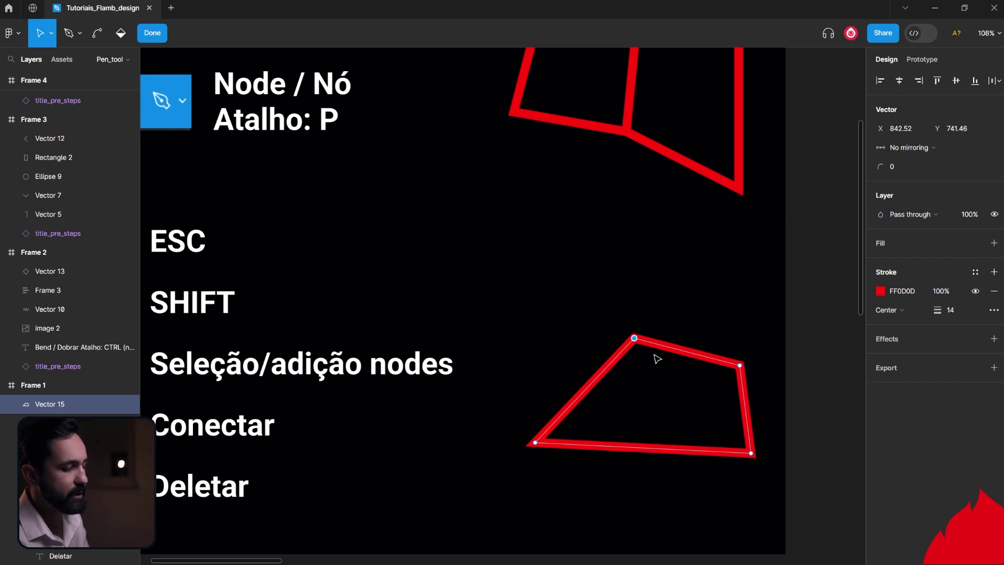
key(Delete)
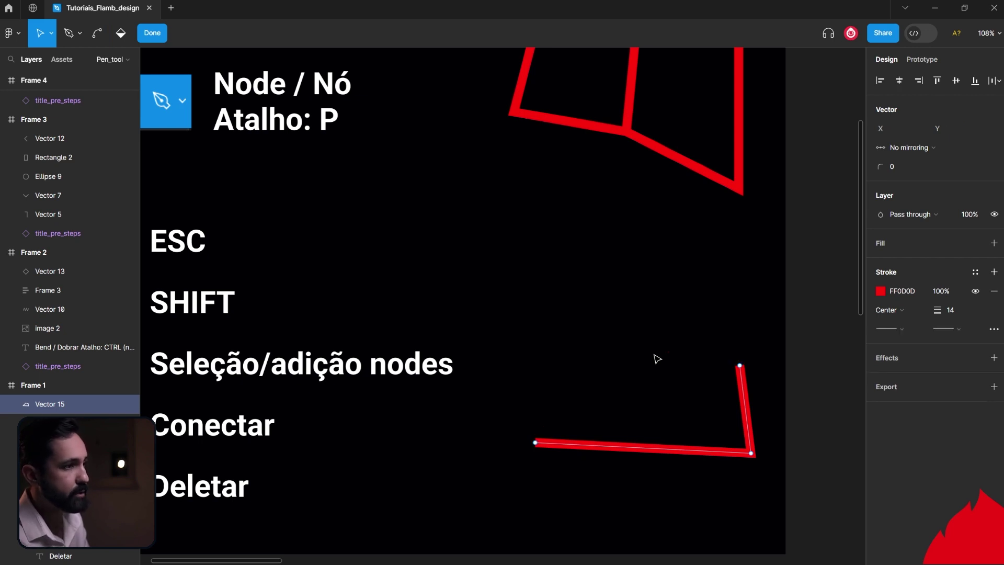
key(ctrl+z)
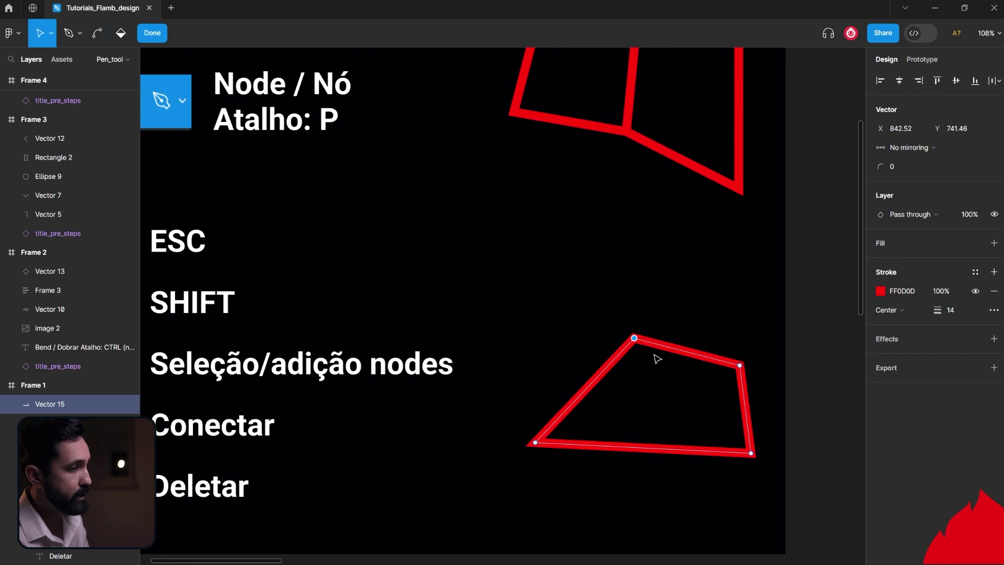
key(shift+Delete)
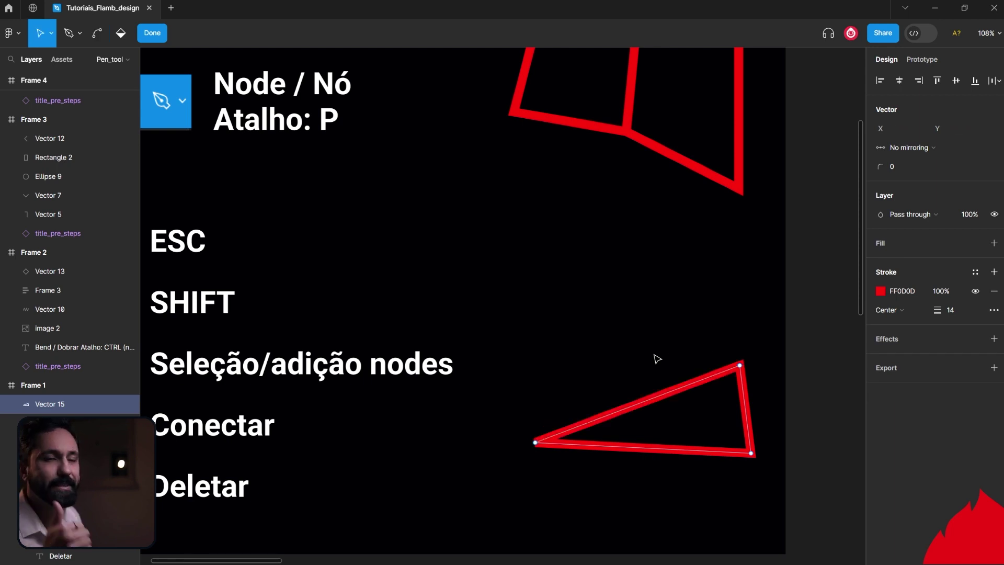
Add a node on the large outline's left edge and drag it inward to dent it.
scroll(657, 356, down, 3)
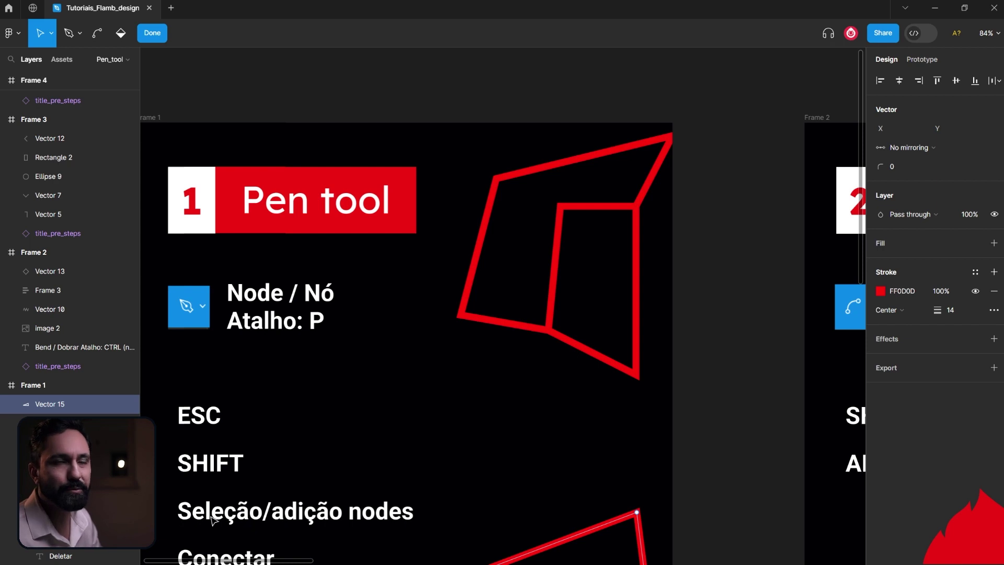
scroll(505, 221, up, 3)
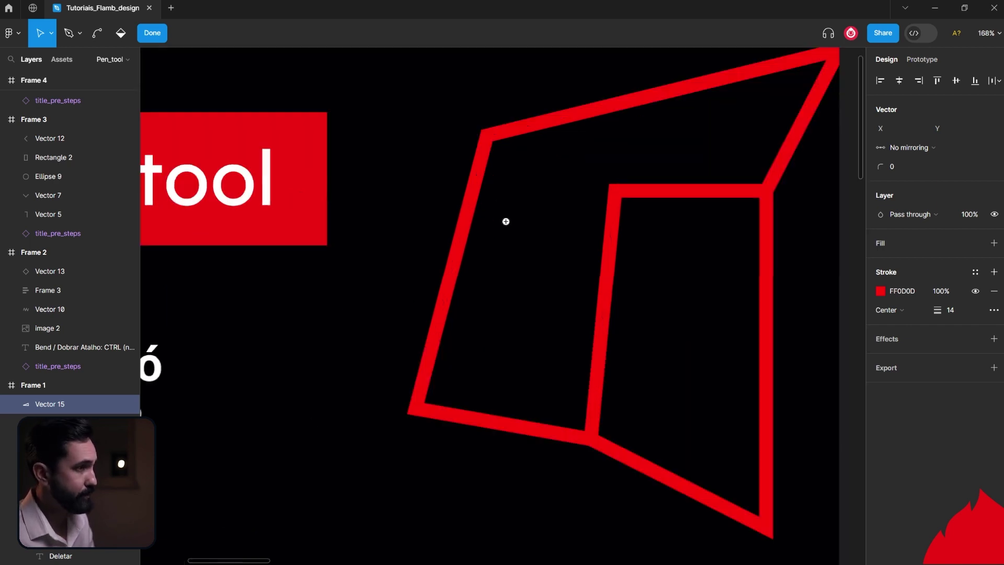
key(Escape)
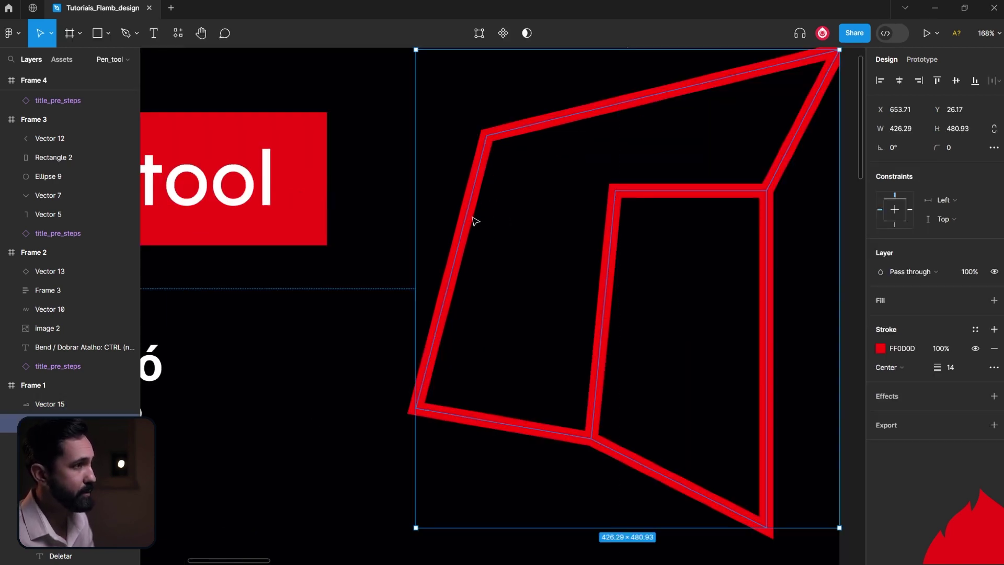
double_click(474, 220)
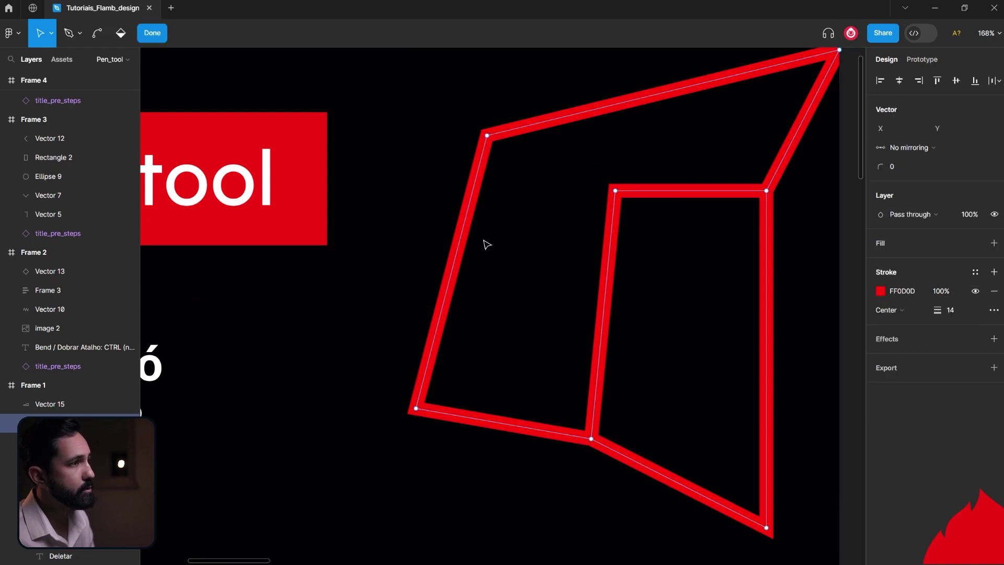
key(p)
click(456, 236)
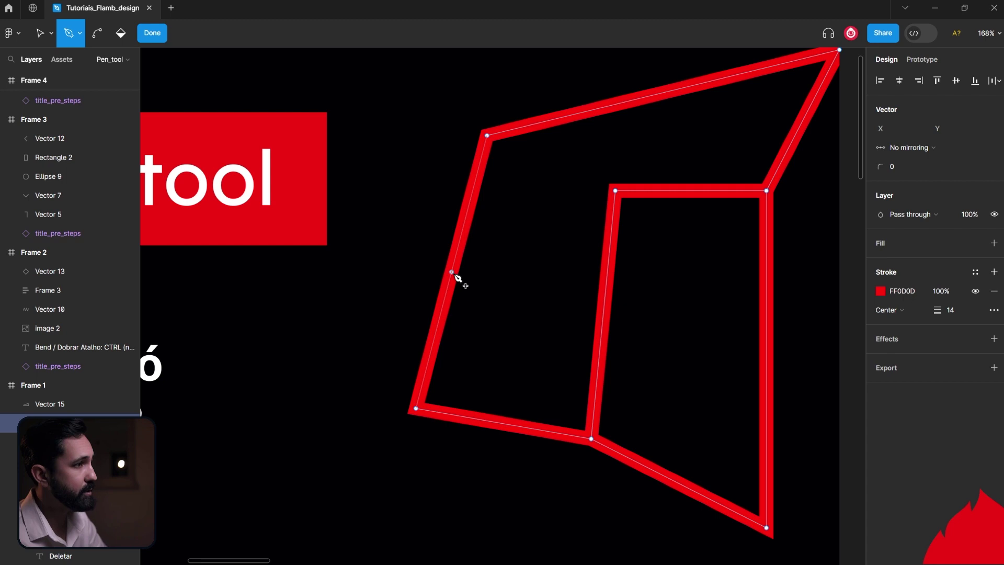
drag(453, 273, 563, 276)
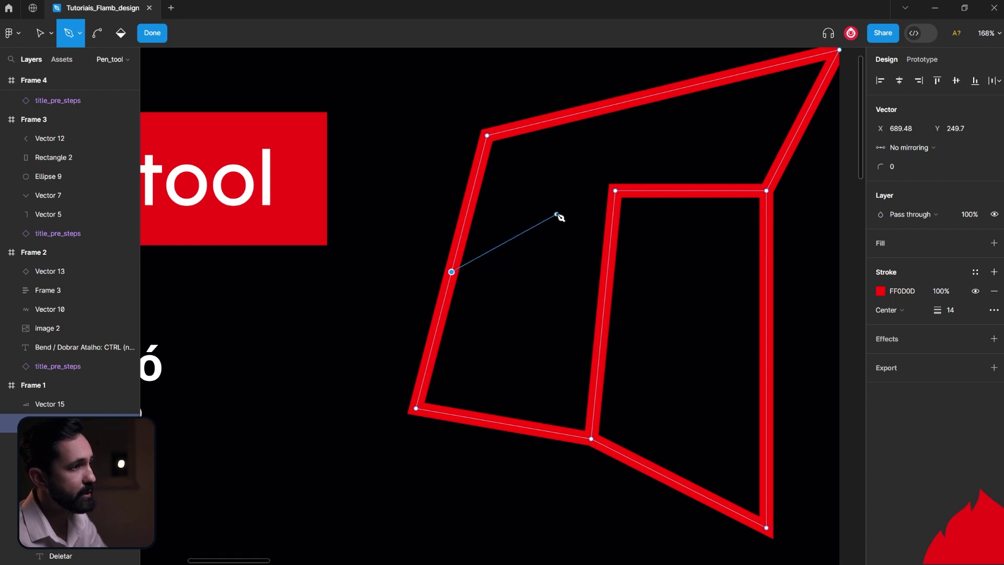
click(564, 324)
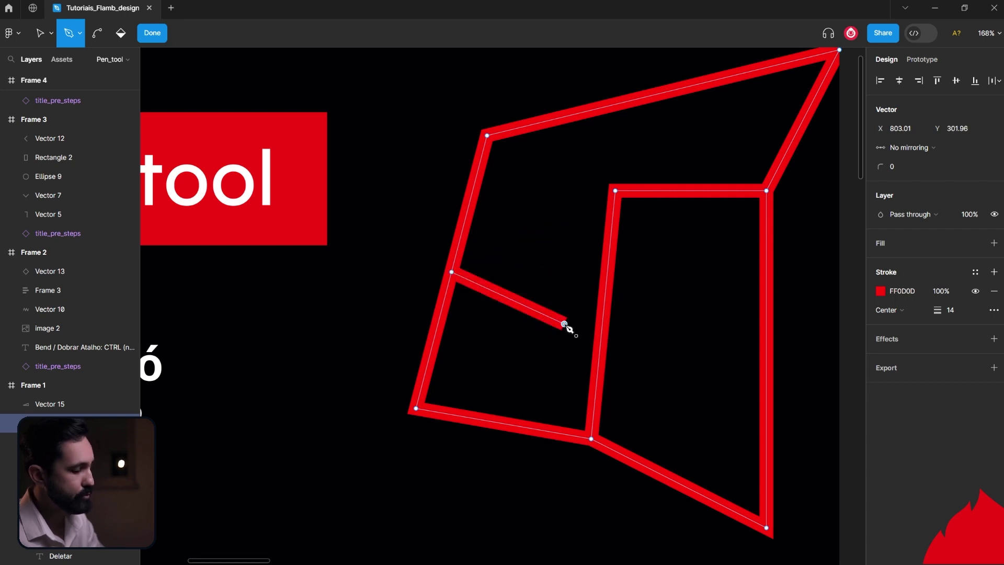
key(ctrl+z)
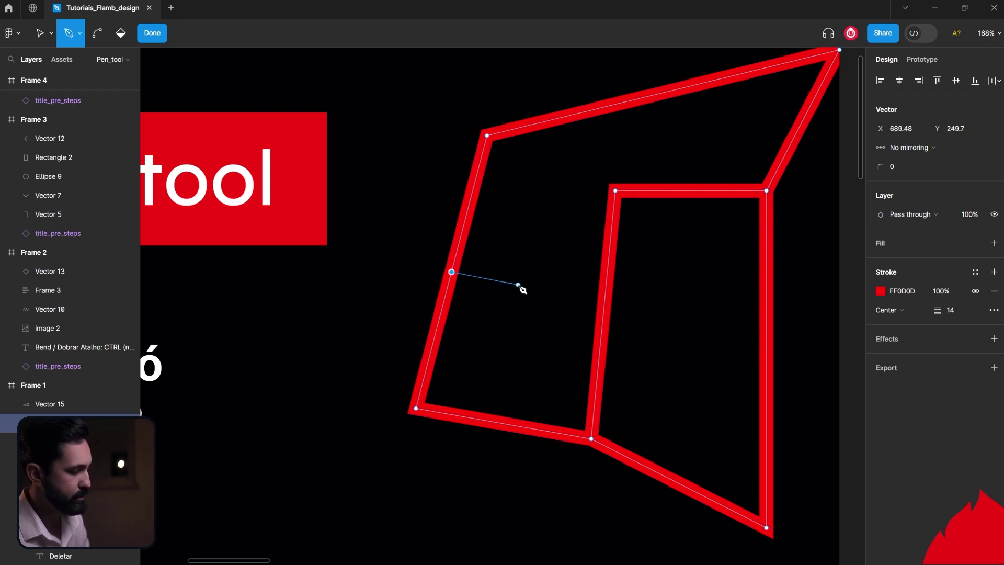
key(Escape)
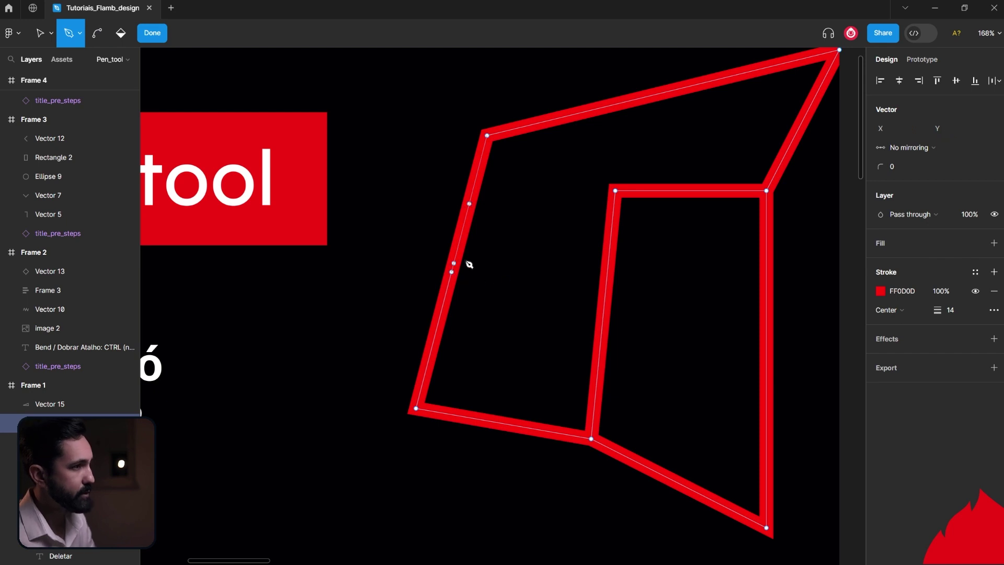
key(v)
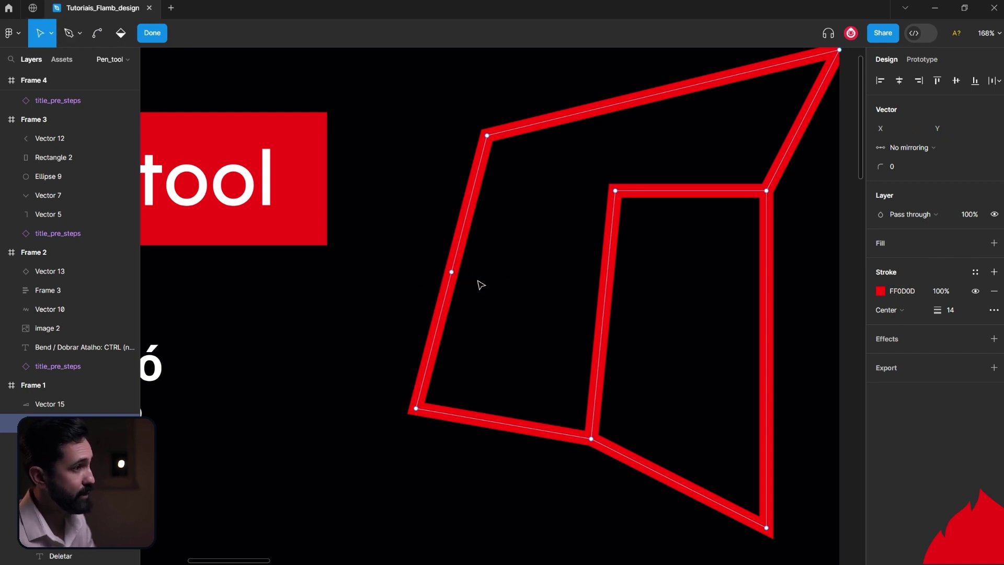
drag(453, 273, 493, 290)
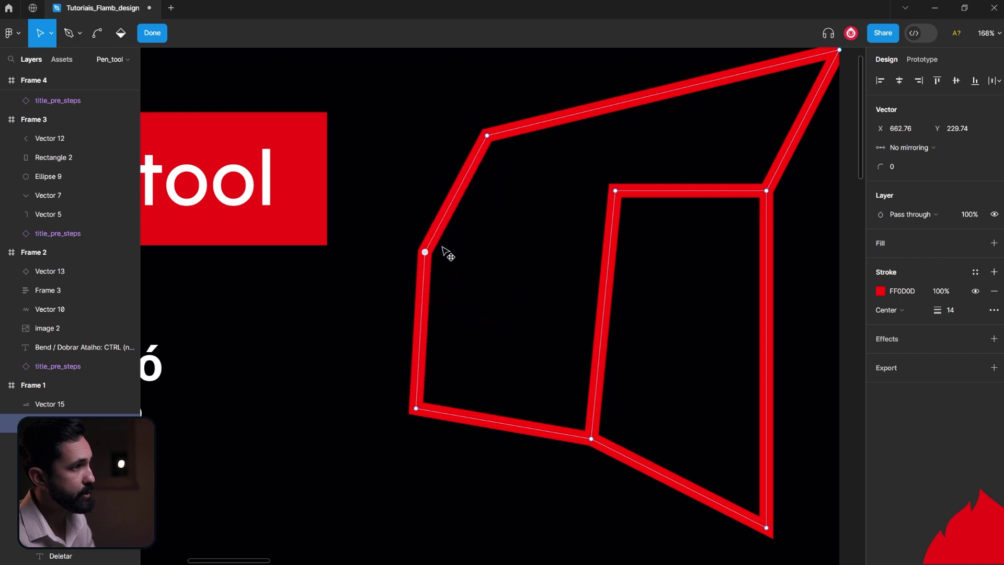
Add a node on the top edge and pull it down into the shape.
key(p)
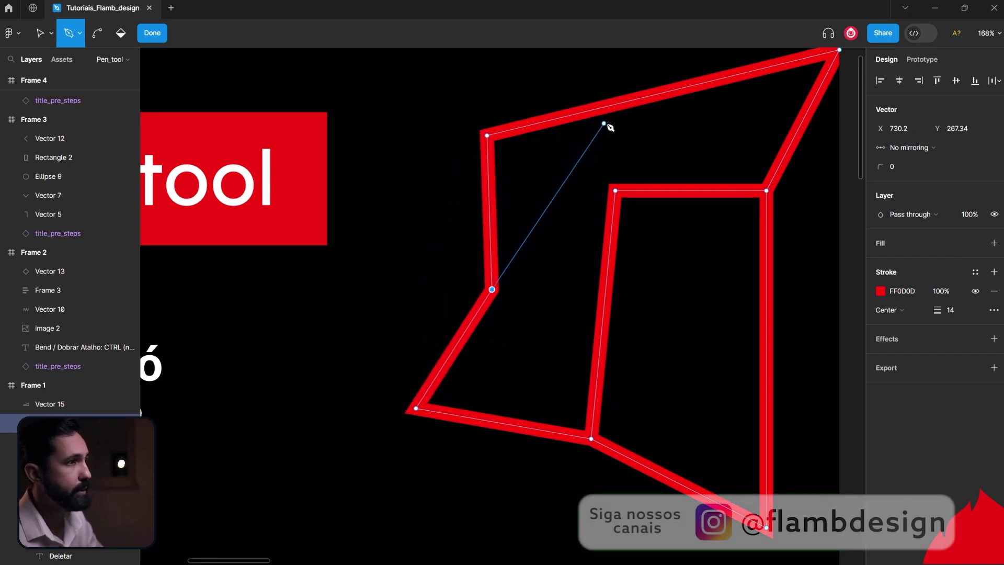
key(Escape)
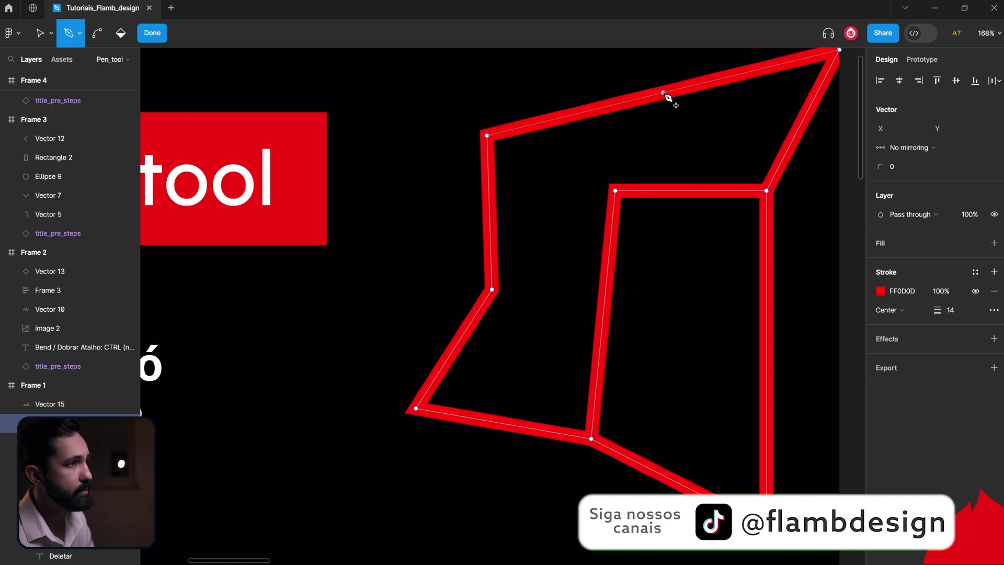
drag(664, 93, 698, 99)
key(Escape)
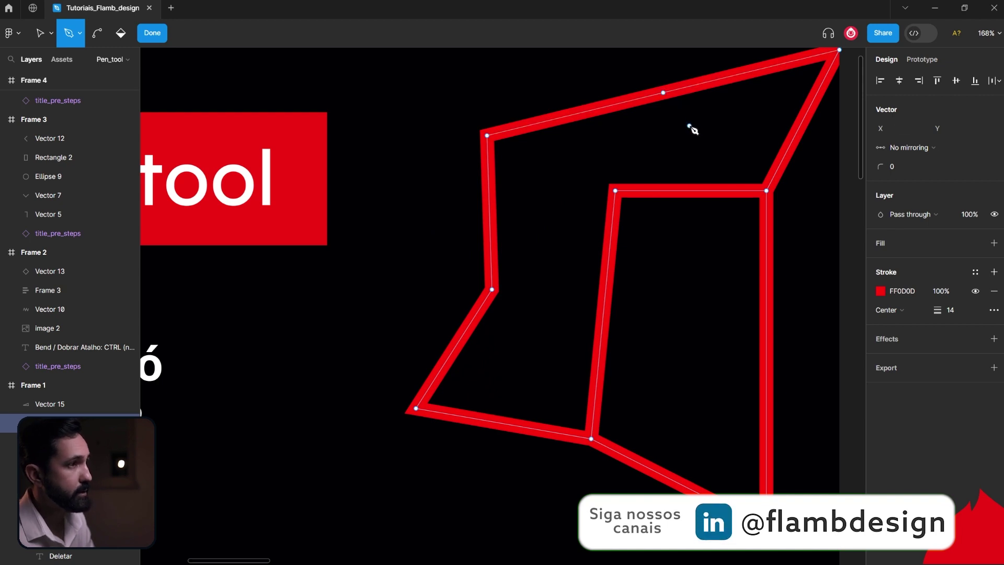
key(v)
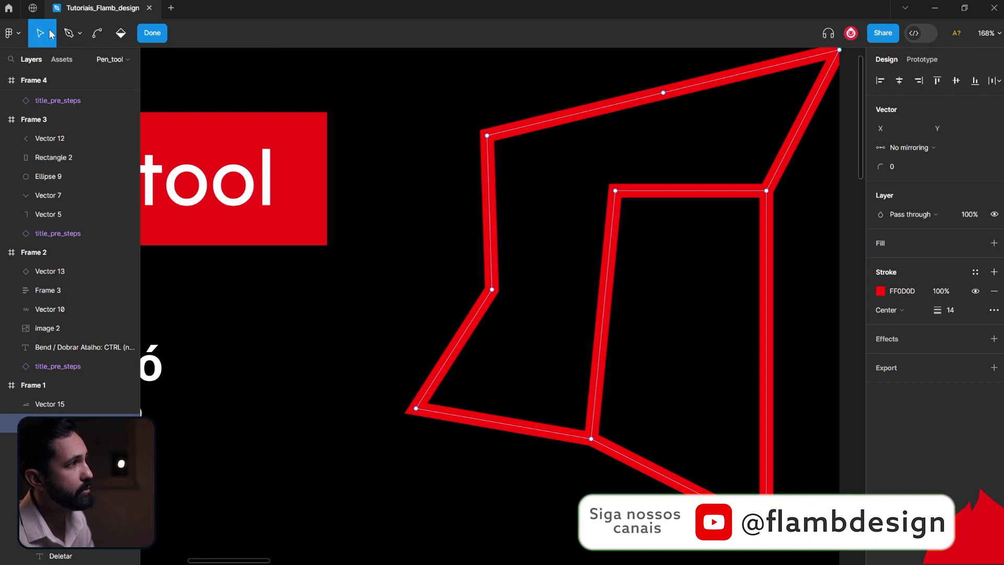
drag(663, 92, 634, 143)
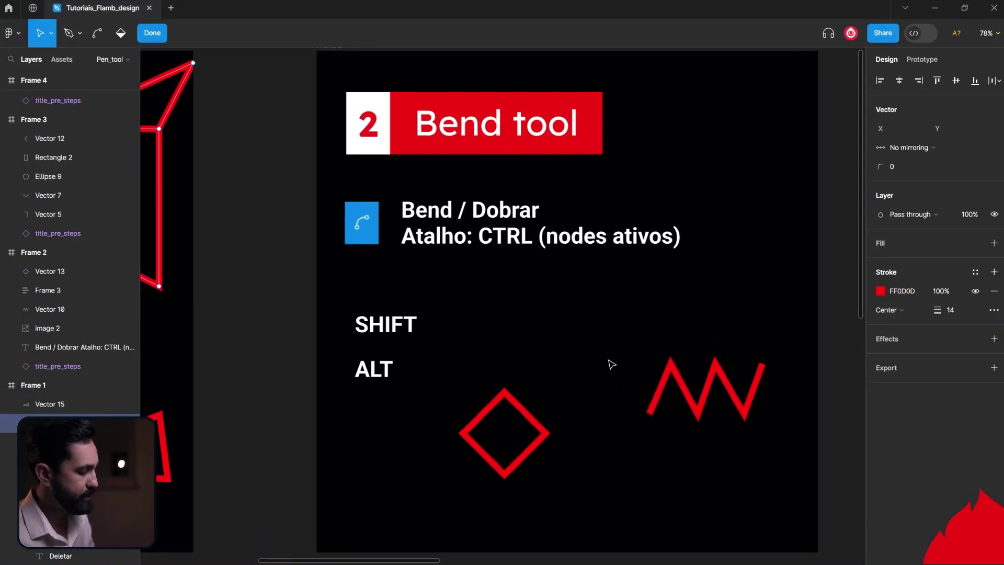
Bend the red diamond's top corner into a wide, tilted arc with the Bend tool.
key(Escape)
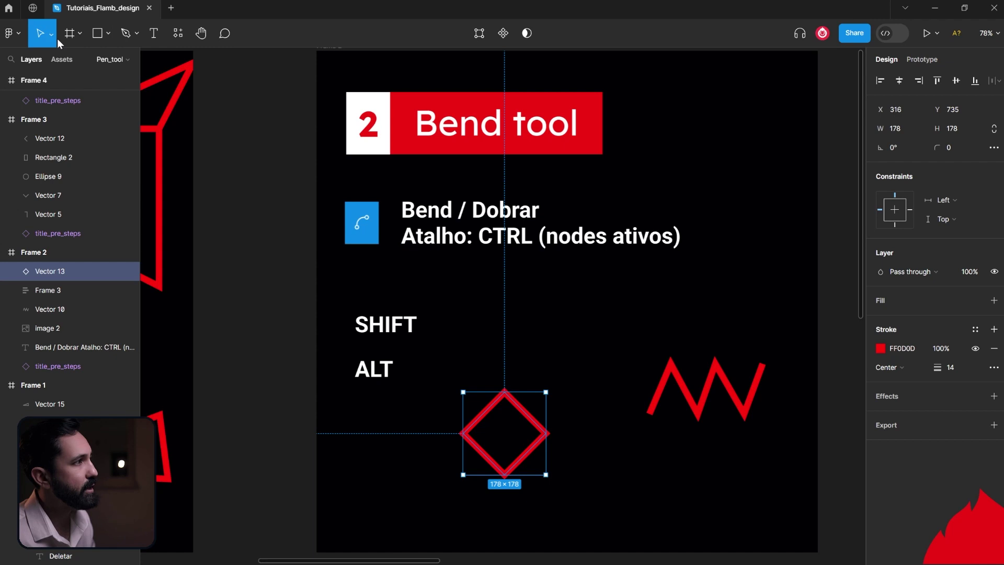
double_click(528, 416)
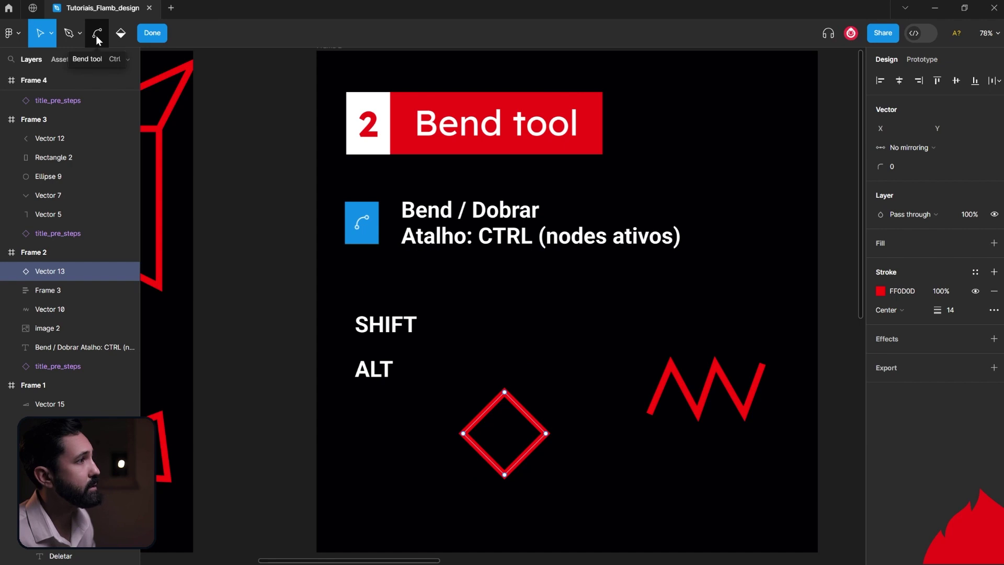
click(95, 32)
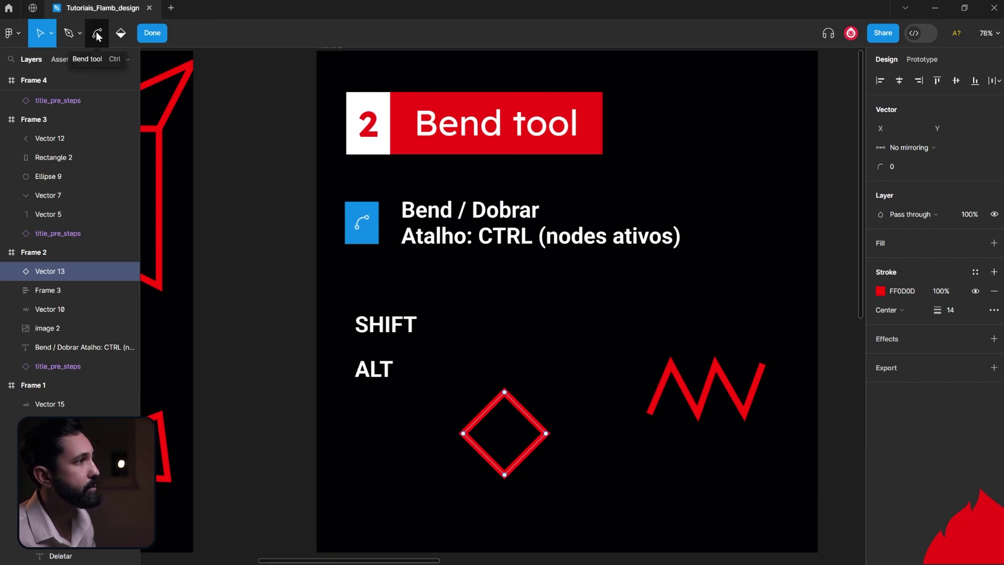
click(97, 34)
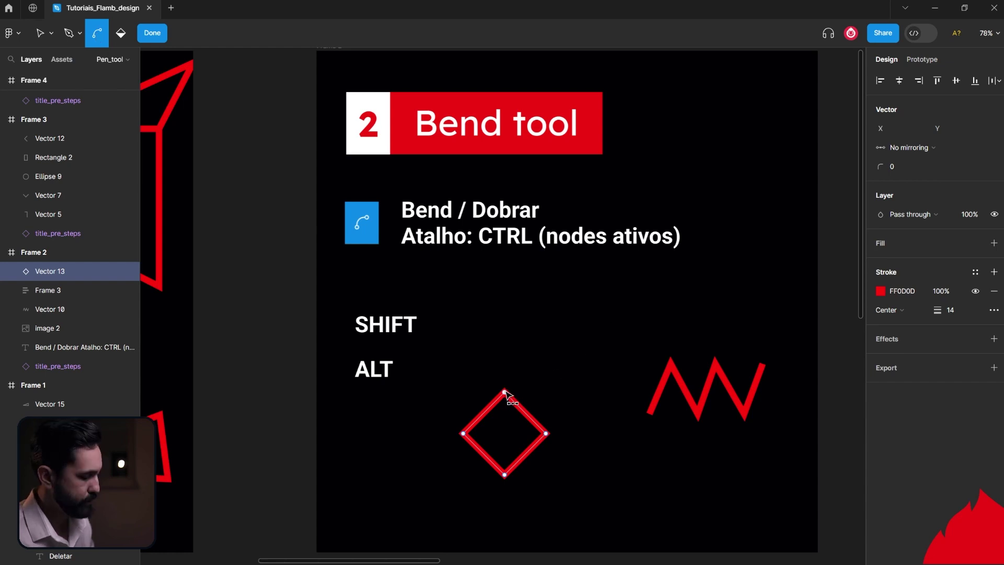
scroll(506, 393, up, 5)
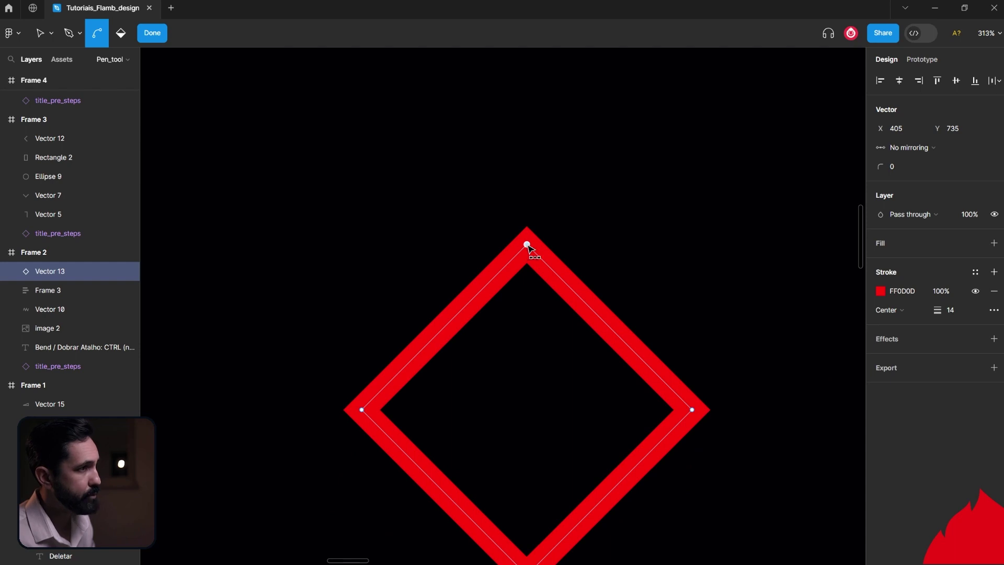
click(527, 244)
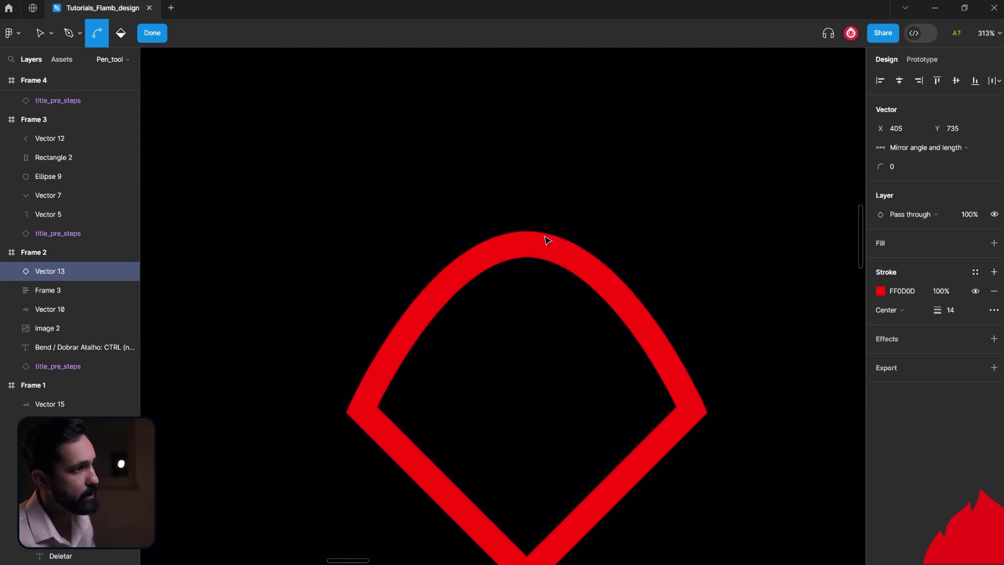
drag(527, 254, 528, 250)
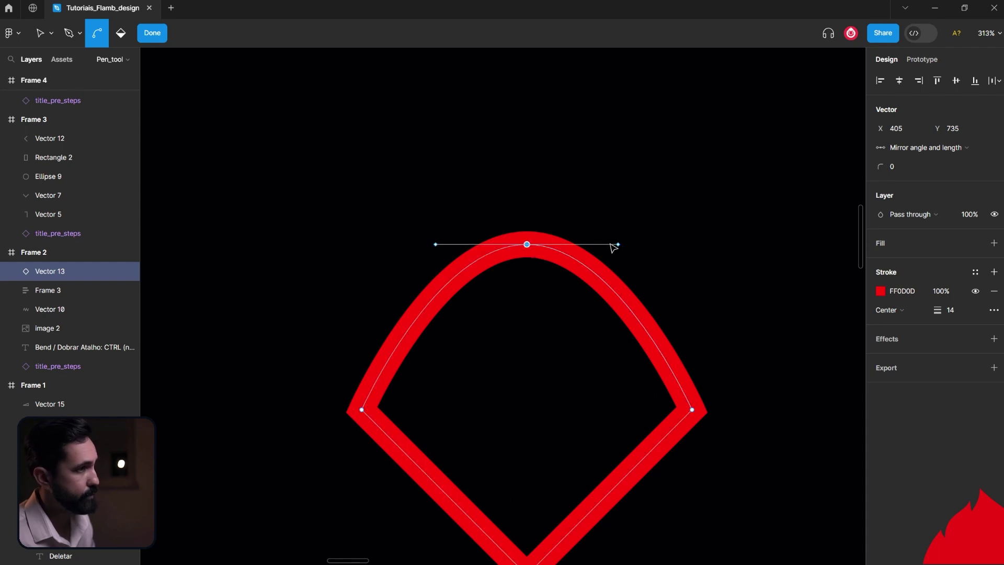
drag(619, 245, 671, 247)
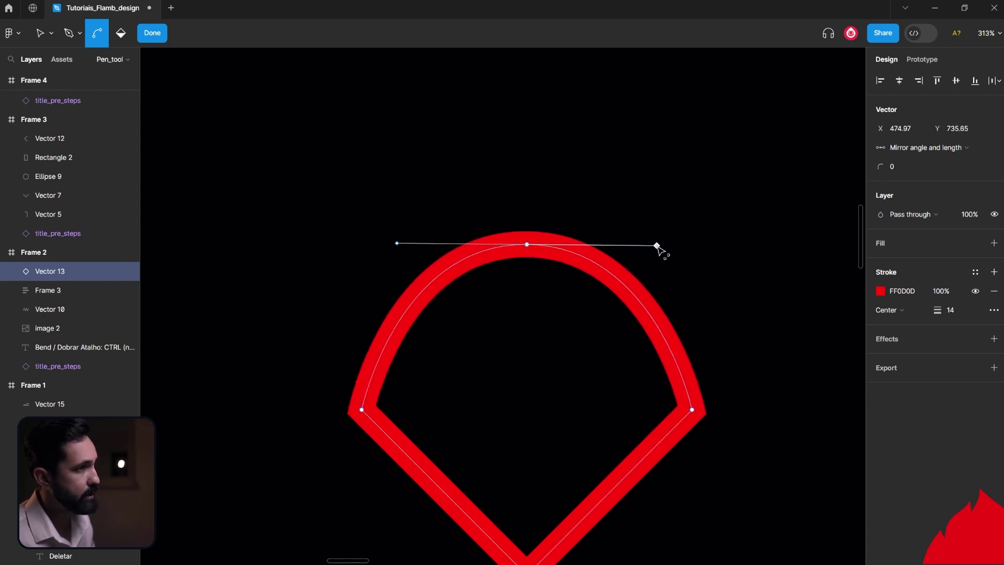
mouse_move(672, 248)
mouse_down()
mouse_move(674, 286)
mouse_move(680, 264)
mouse_move(651, 202)
mouse_up()
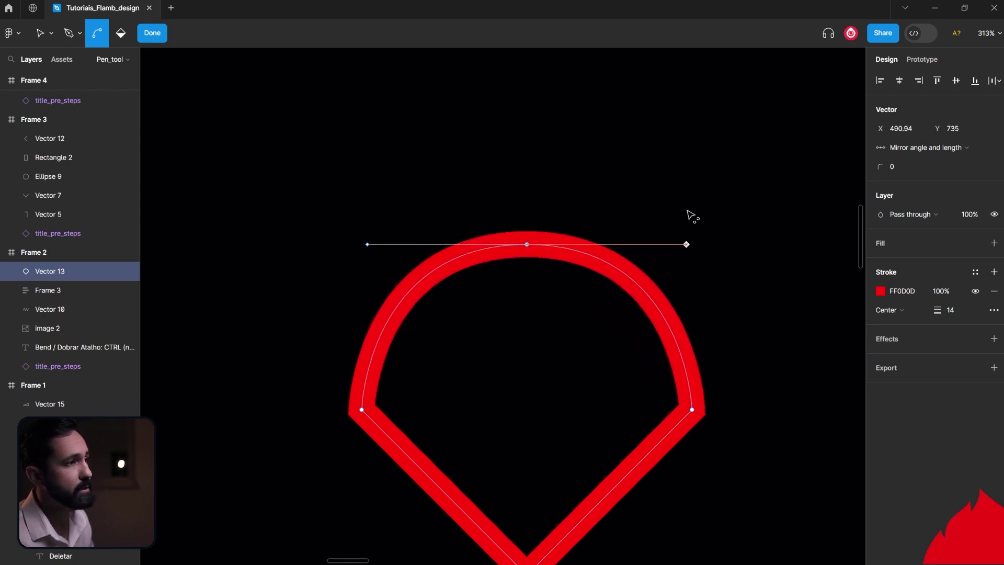
mouse_move(652, 202)
mouse_down()
mouse_move(609, 302)
mouse_move(558, 340)
mouse_move(704, 271)
mouse_move(680, 276)
mouse_up()
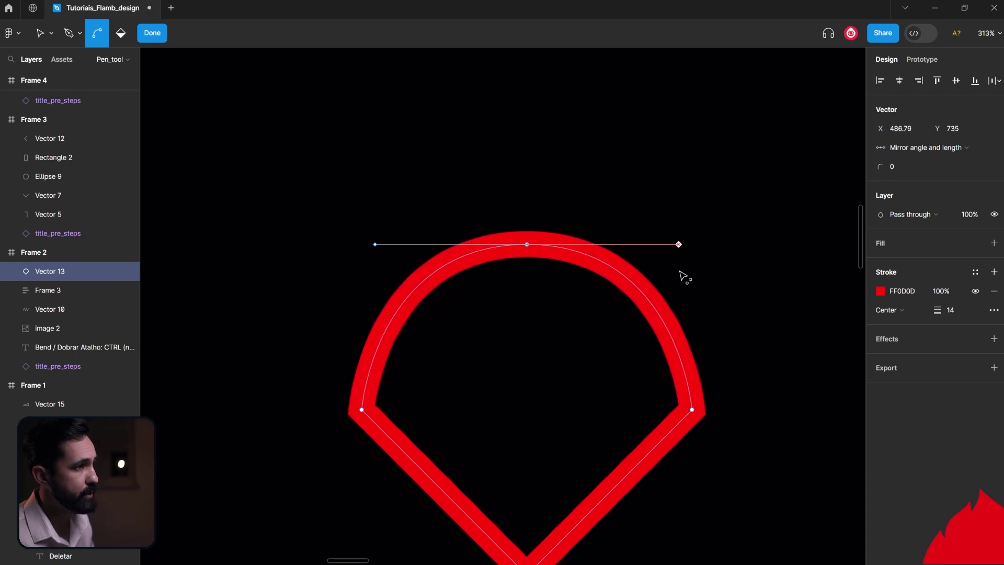
Bend the diamond's bottom corner into a curve with lengthened handles.
scroll(677, 274, down, 5)
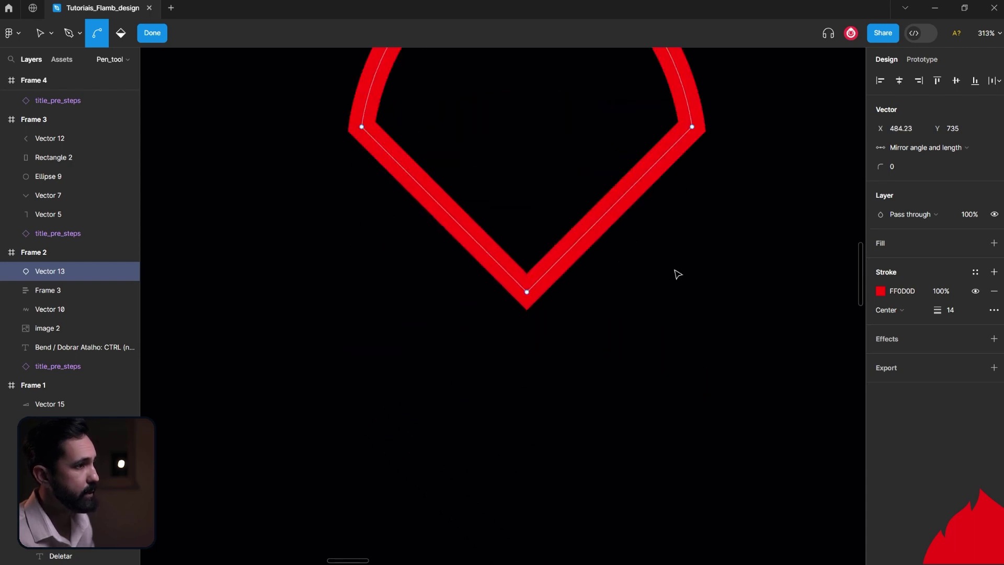
scroll(675, 273, up, 4)
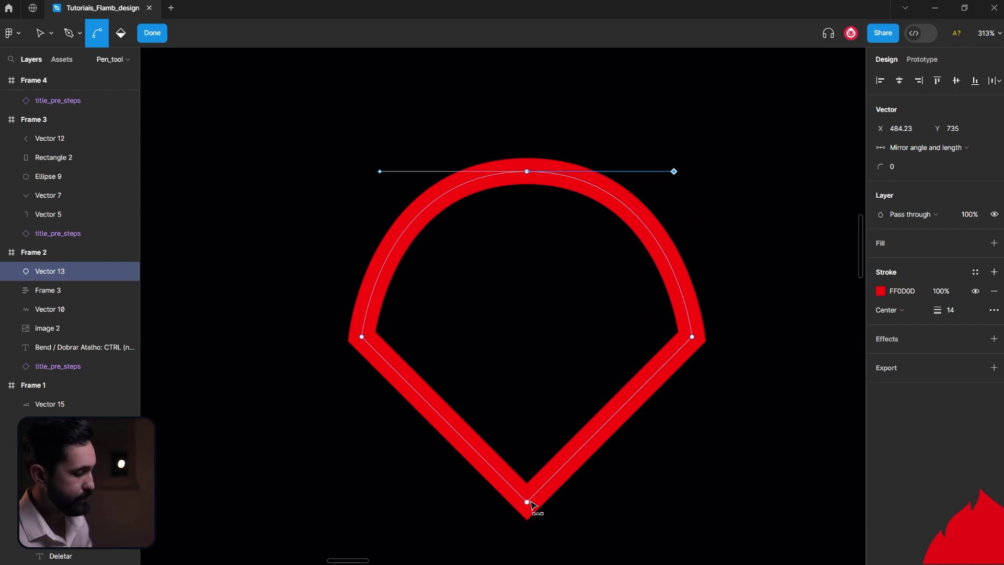
drag(528, 504, 526, 503)
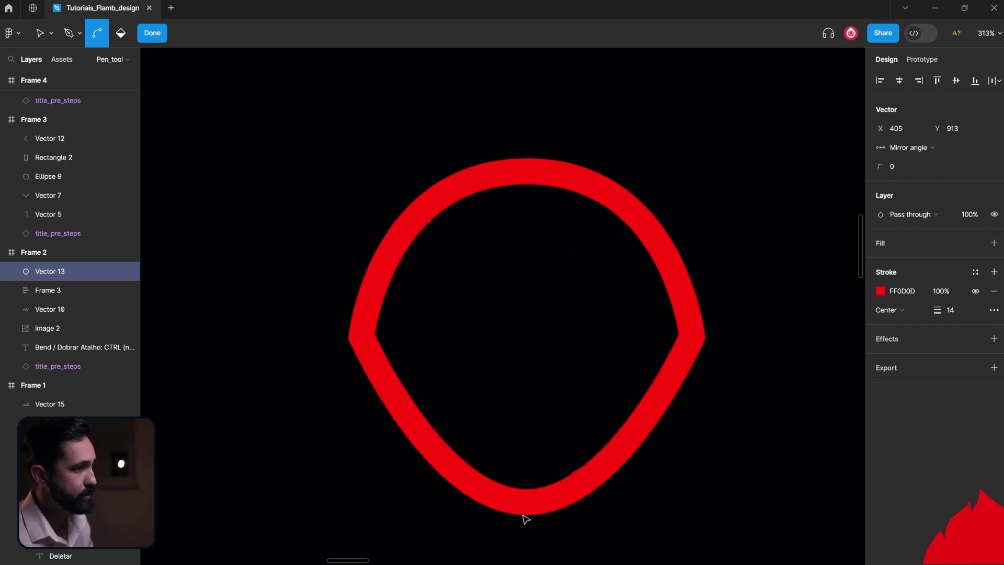
scroll(526, 519, down, 1)
mouse_move(620, 477)
mouse_down()
mouse_move(681, 482)
mouse_move(703, 492)
mouse_move(701, 504)
mouse_move(586, 492)
mouse_up()
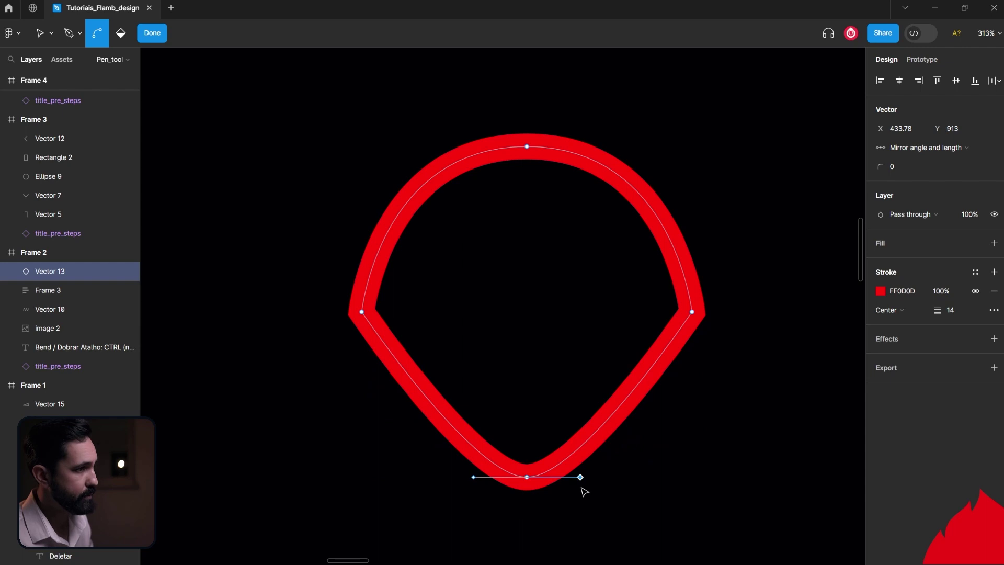
key(v)
scroll(584, 492, up, 3)
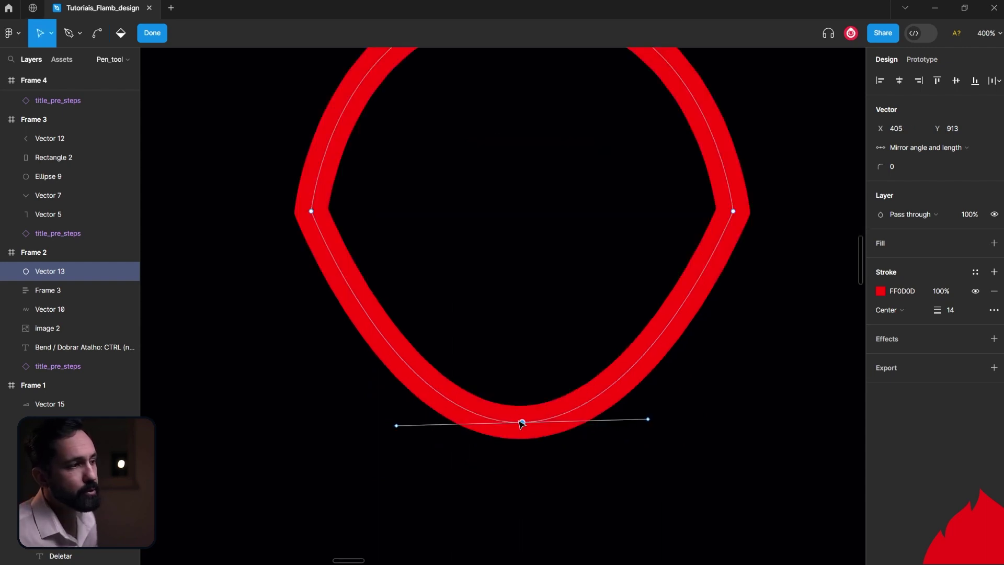
Level and widen the bottom point's handles to broaden Vector 13's lower curve.
drag(648, 419, 657, 422)
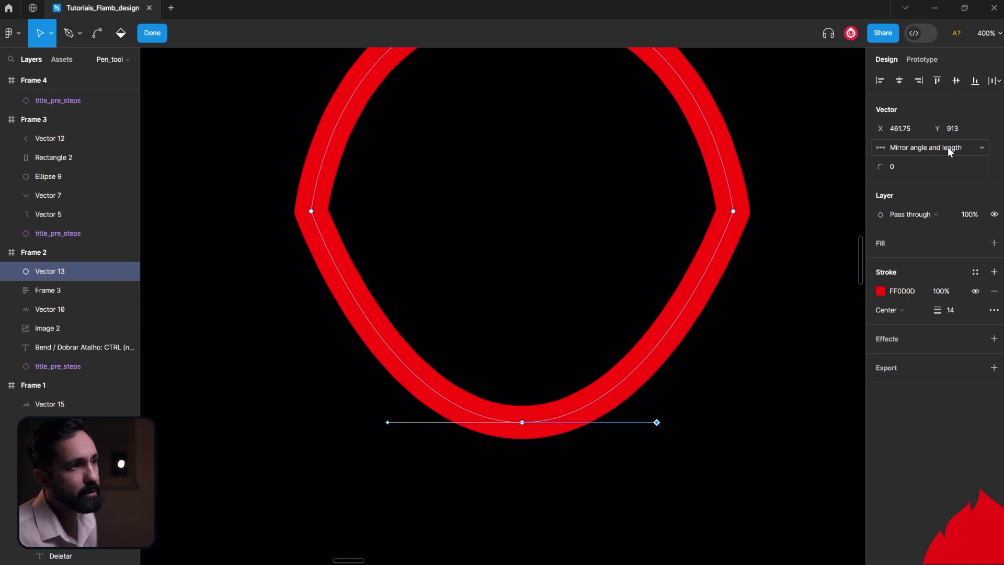
mouse_move(657, 422)
mouse_down()
mouse_move(701, 418)
mouse_move(646, 390)
mouse_move(742, 399)
mouse_move(730, 415)
mouse_move(677, 421)
mouse_move(725, 423)
mouse_up()
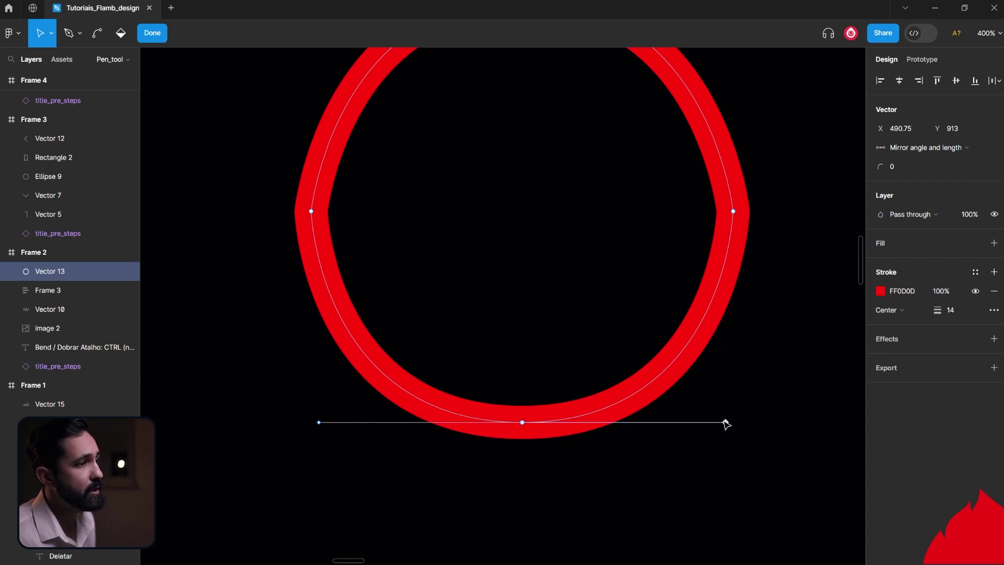
click(922, 149)
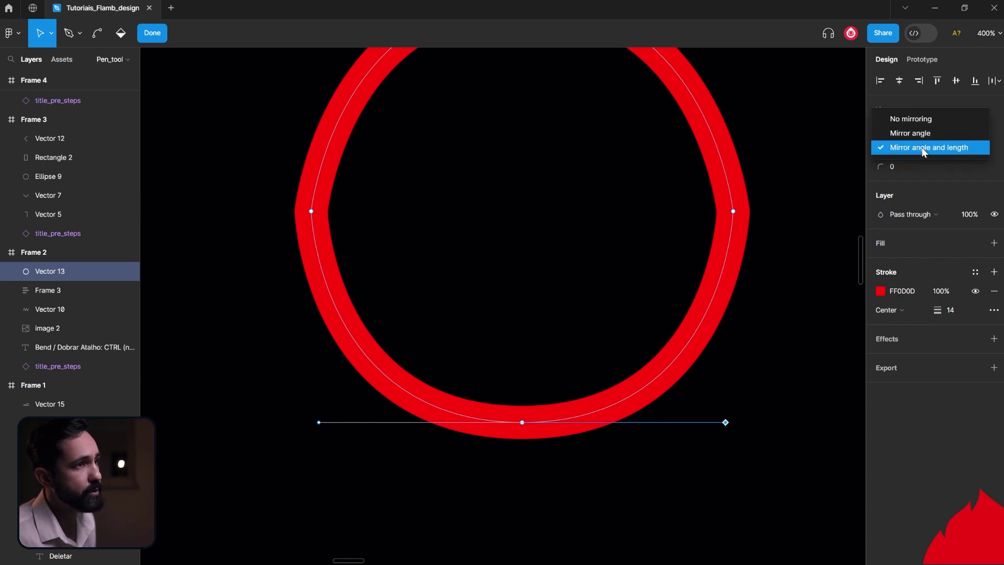
click(620, 316)
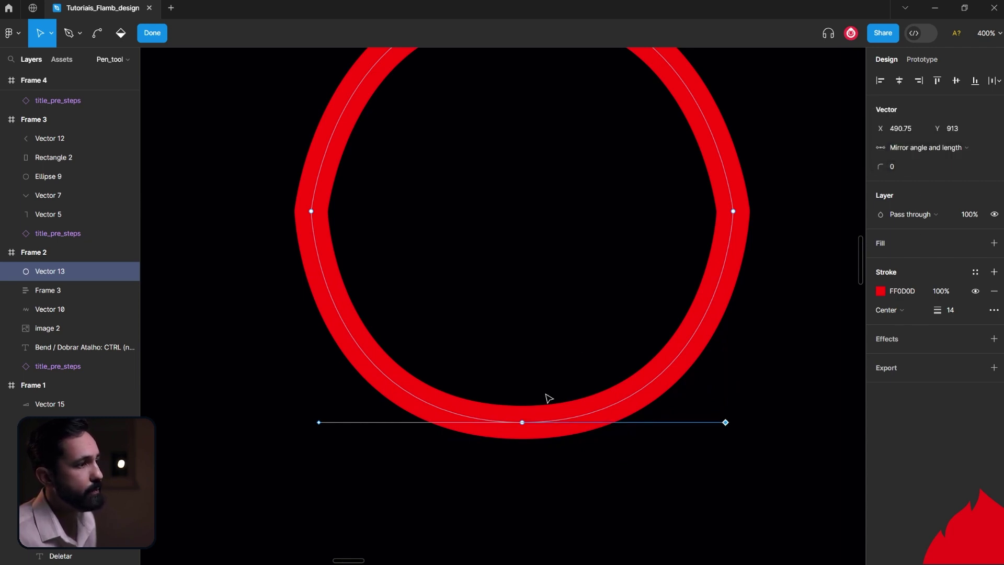
Set the bottom point to Mirror angle and reshape both sides of the bottom curve.
click(522, 422)
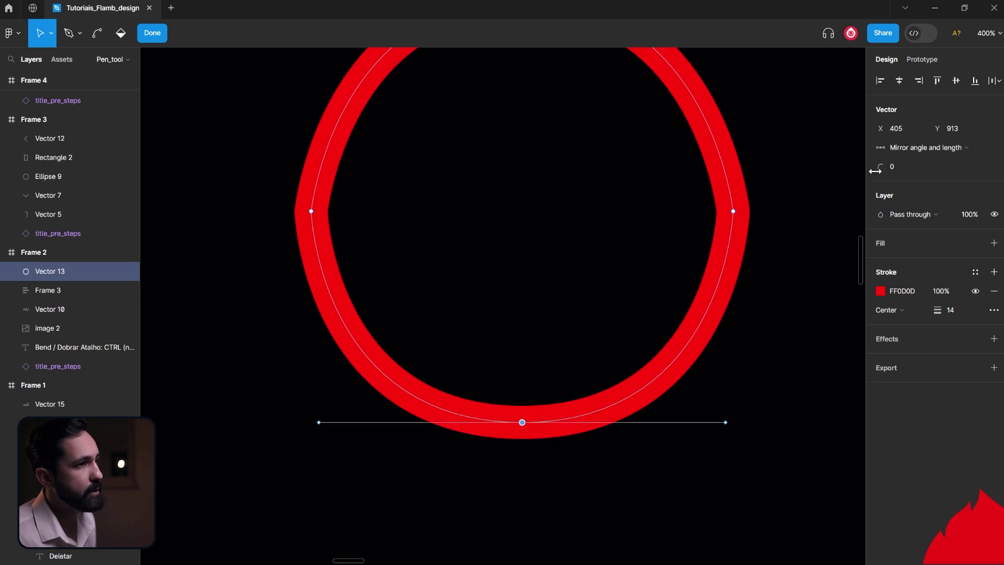
click(897, 149)
click(905, 135)
mouse_move(571, 430)
mouse_down()
mouse_move(660, 425)
mouse_move(641, 422)
mouse_up()
mouse_move(726, 386)
mouse_down()
mouse_move(720, 316)
mouse_move(722, 475)
mouse_move(643, 470)
mouse_move(686, 444)
mouse_move(733, 448)
mouse_move(659, 444)
mouse_move(774, 460)
mouse_move(761, 455)
mouse_up()
mouse_move(322, 397)
mouse_down()
mouse_move(435, 416)
mouse_move(313, 442)
mouse_move(284, 420)
mouse_up()
click(533, 362)
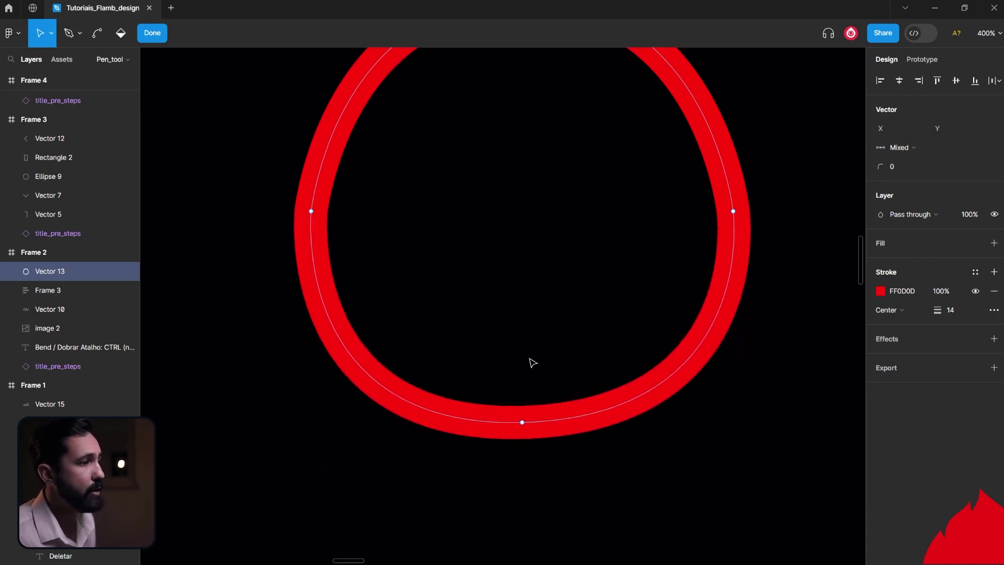
Set Vector 13's bottom vertex to No mirroring, undoing a trial handle drag.
click(522, 422)
click(939, 147)
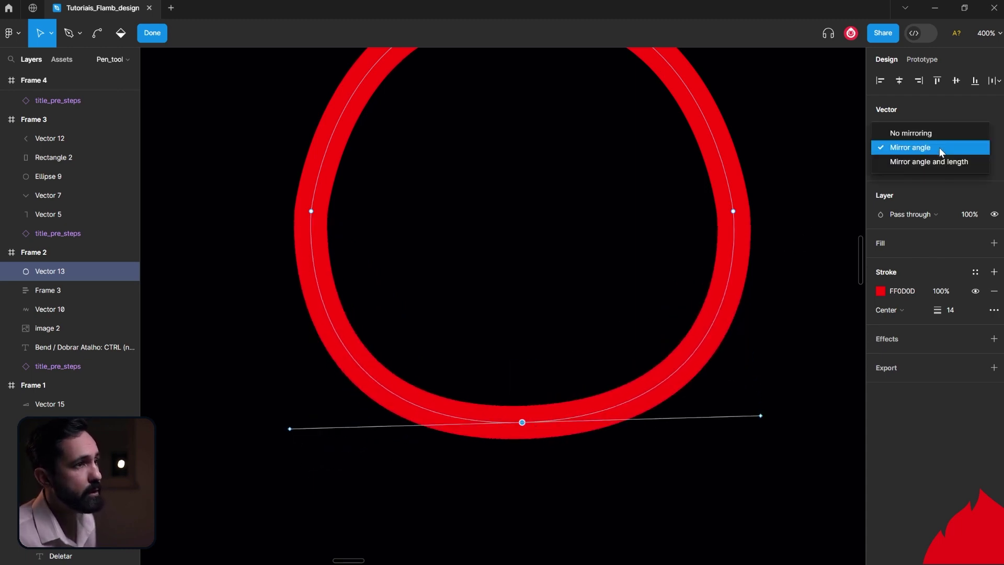
click(935, 136)
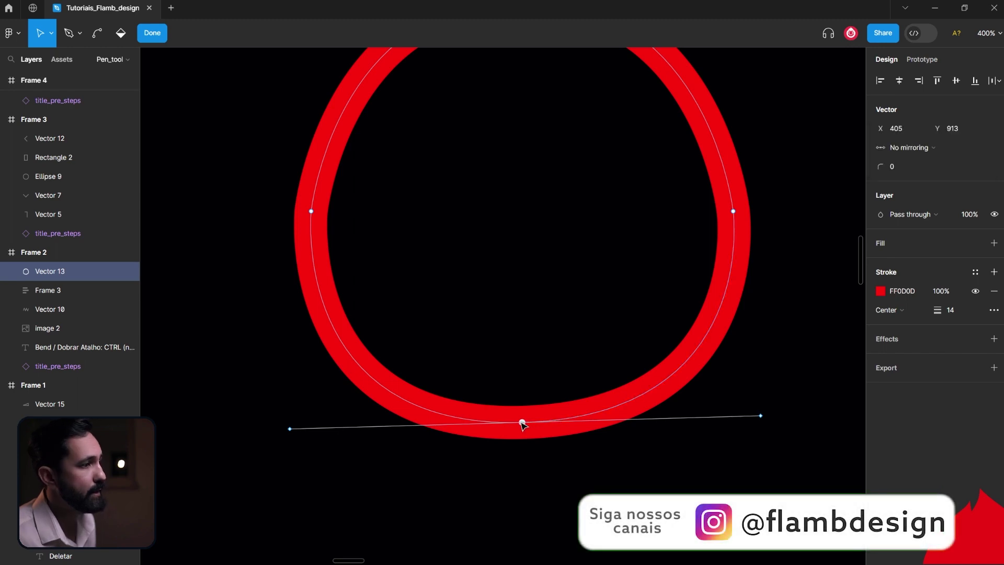
mouse_move(760, 417)
mouse_down()
mouse_move(496, 256)
mouse_move(493, 215)
mouse_move(508, 204)
mouse_up()
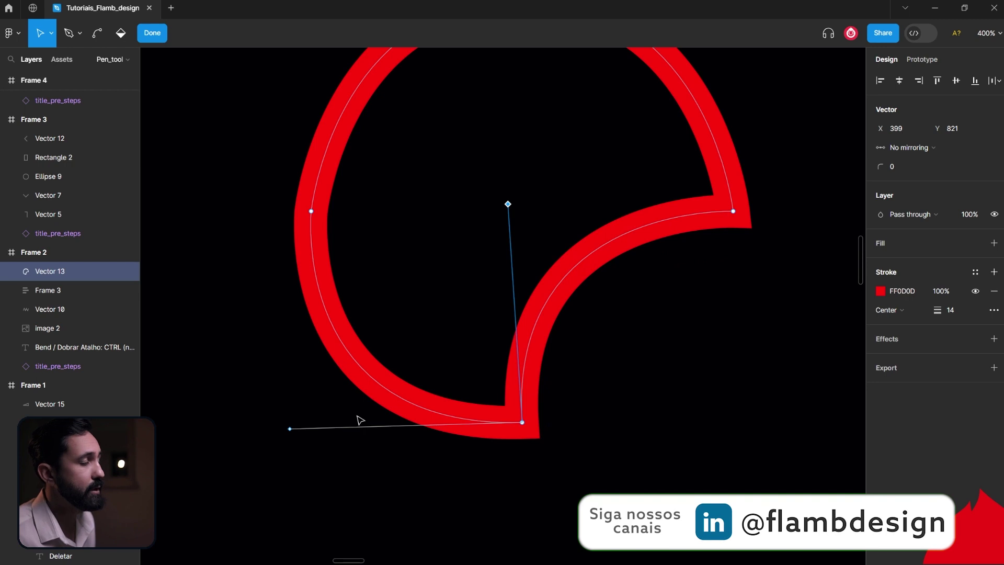
drag(290, 429, 250, 380)
key(ctrl+z)
key(ctrl+z)
Bend the bottom vertex, dragging one handle upward into a sharp inward notch.
key(ctrl)
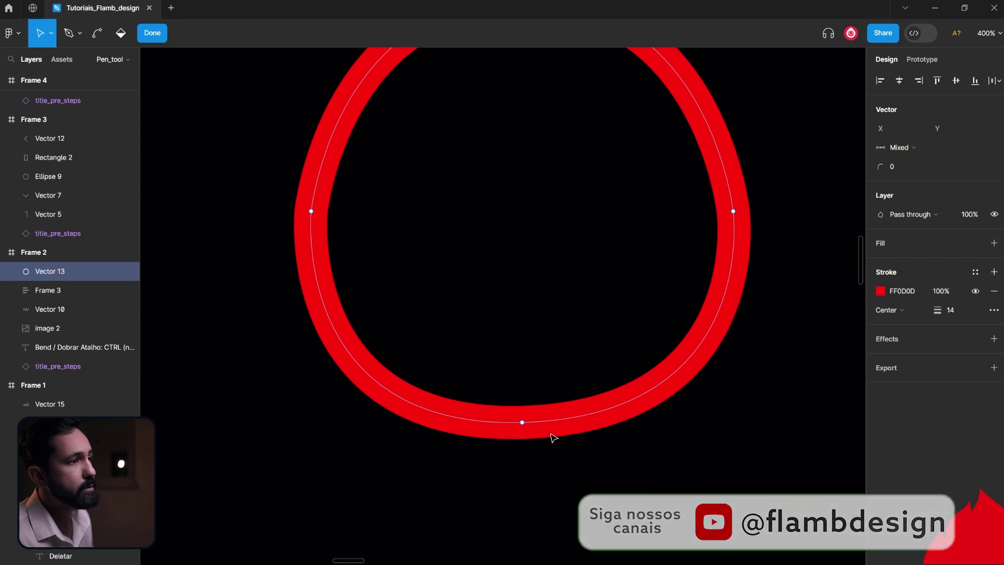
click(523, 423)
drag(522, 423, 739, 426)
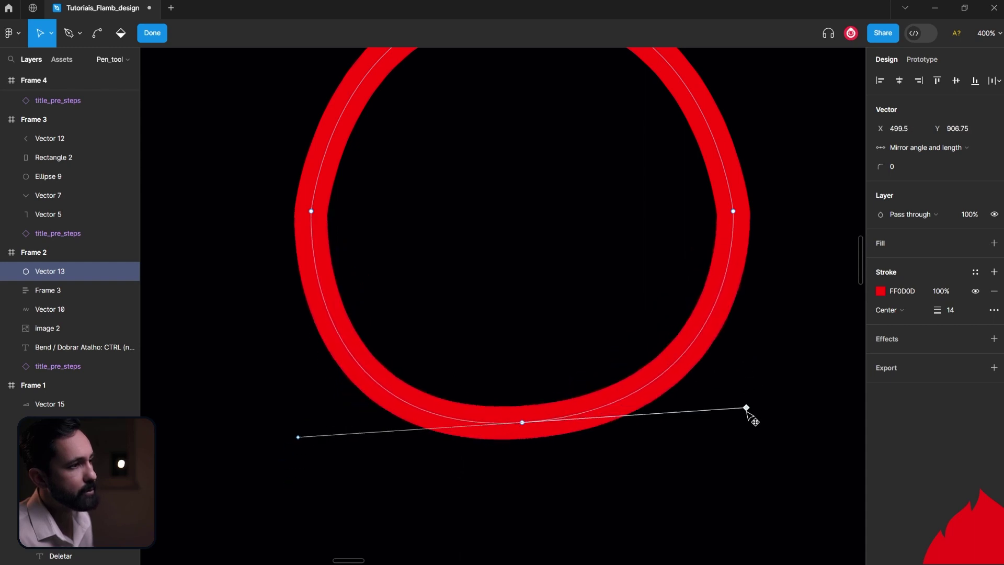
drag(739, 433, 735, 429)
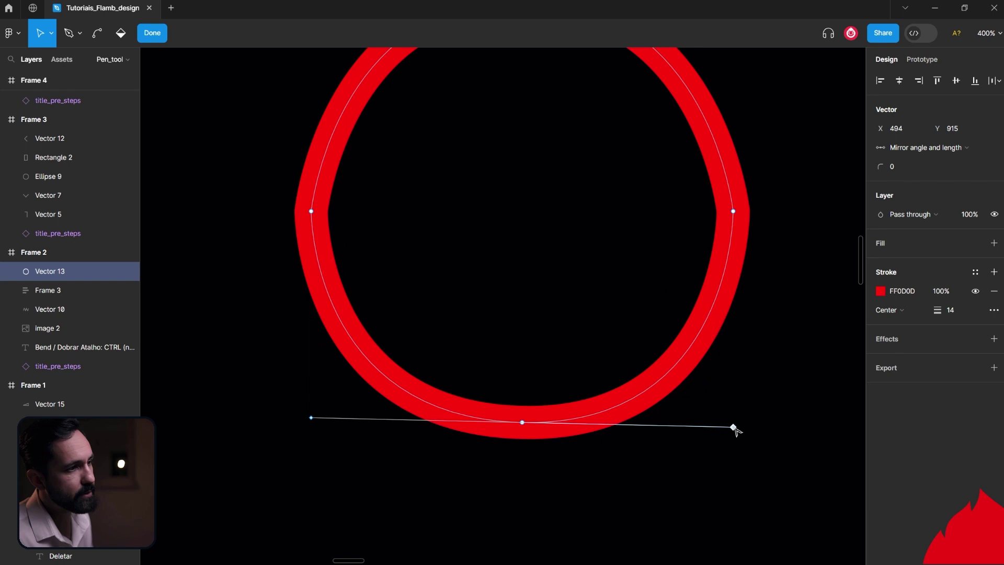
mouse_move(734, 429)
mouse_down()
mouse_move(496, 526)
mouse_move(514, 227)
mouse_up()
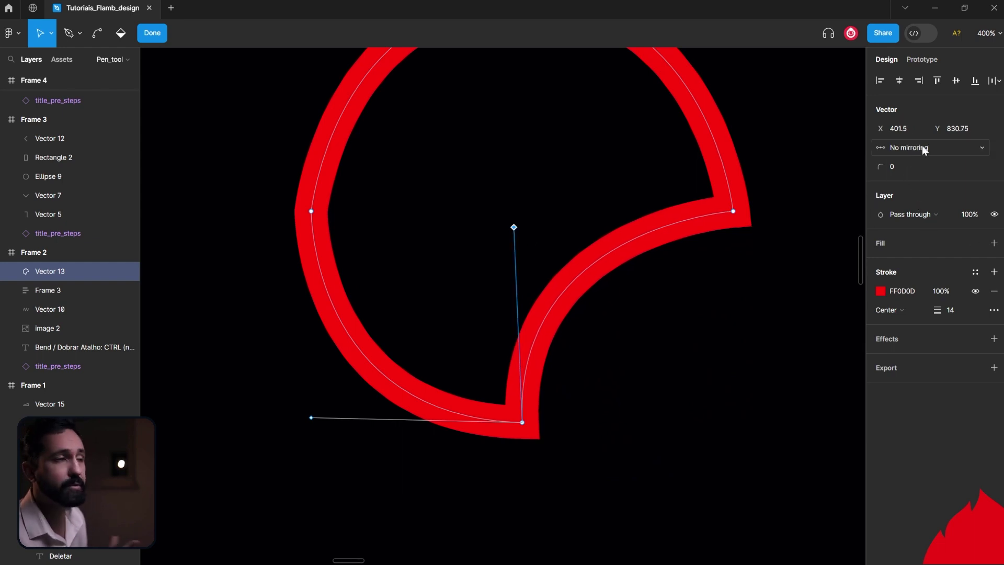
mouse_move(515, 229)
mouse_down()
mouse_move(664, 331)
mouse_move(579, 504)
mouse_move(732, 487)
mouse_move(574, 183)
mouse_move(684, 310)
mouse_move(699, 439)
mouse_up()
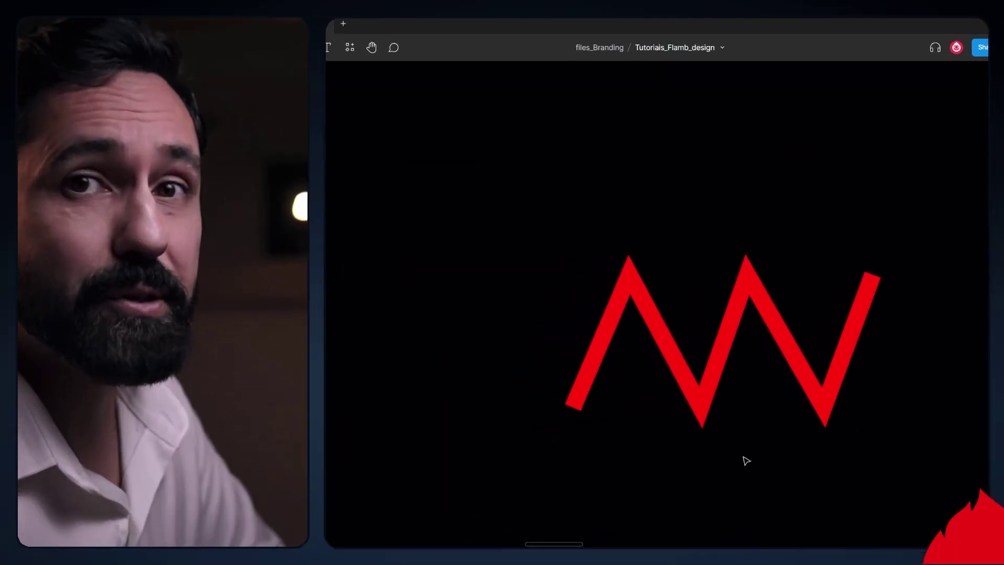
Round each peak and valley of the red zigzag into smooth curves.
click(731, 331)
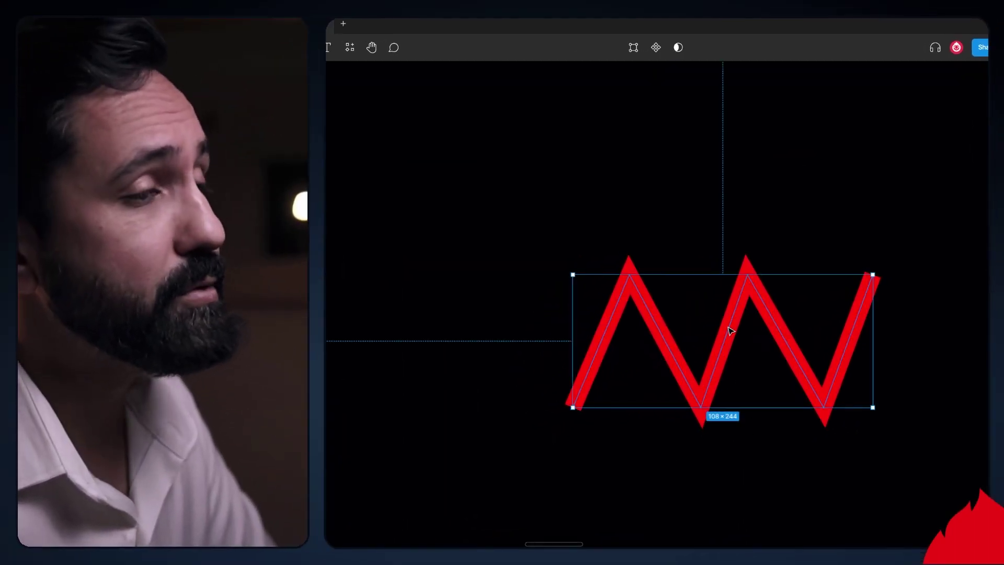
double_click(732, 331)
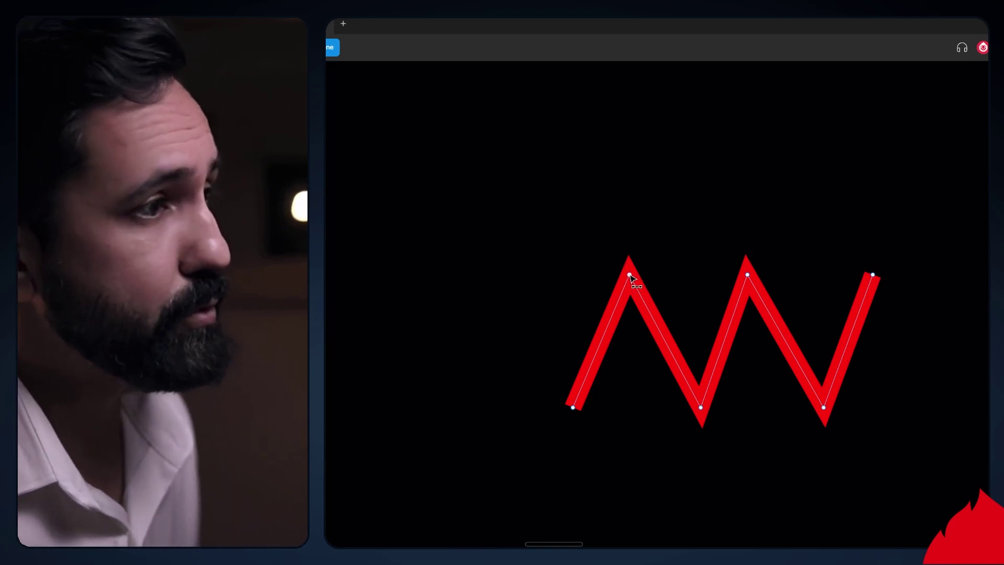
double_click(630, 275)
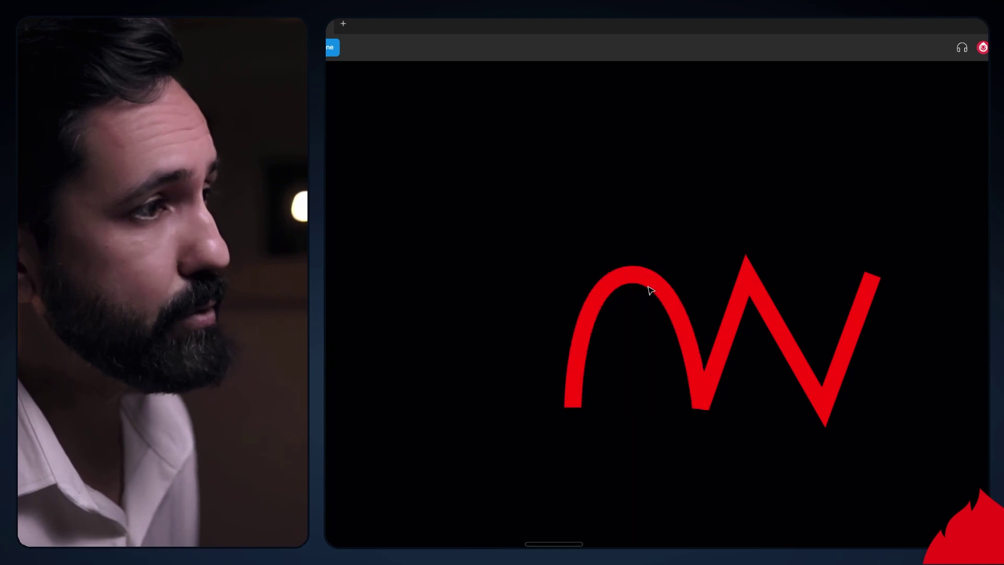
click(749, 281)
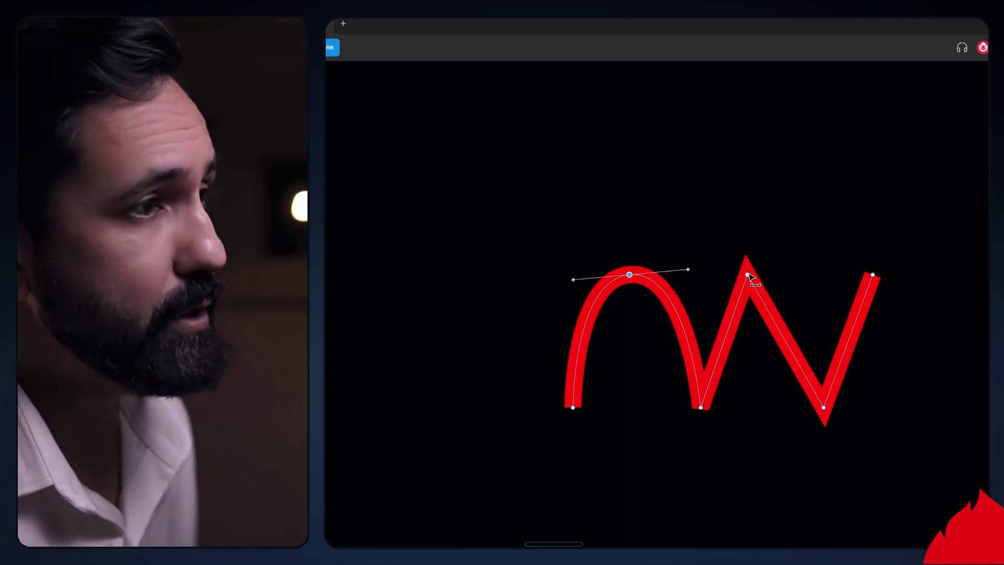
double_click(748, 275)
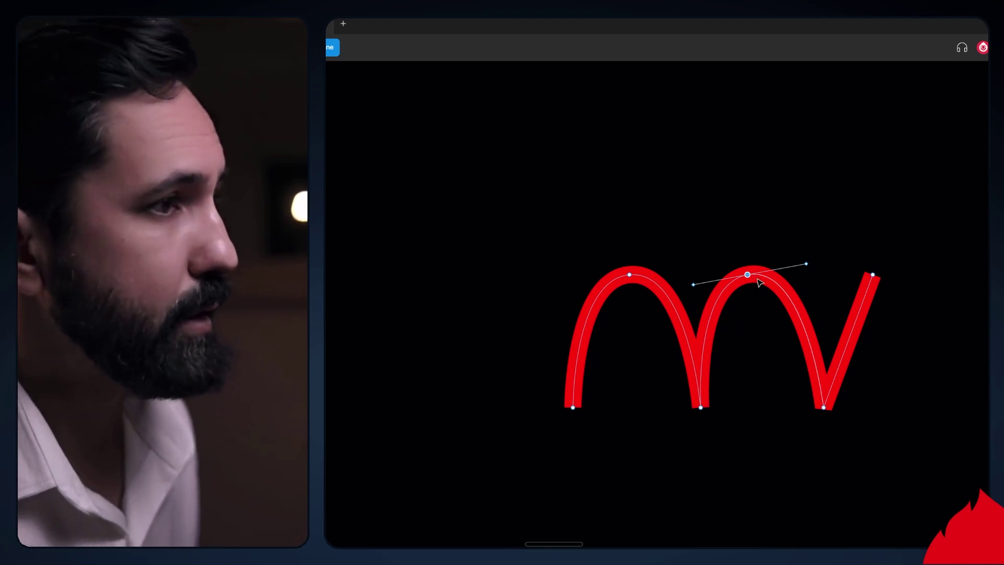
double_click(824, 407)
double_click(701, 408)
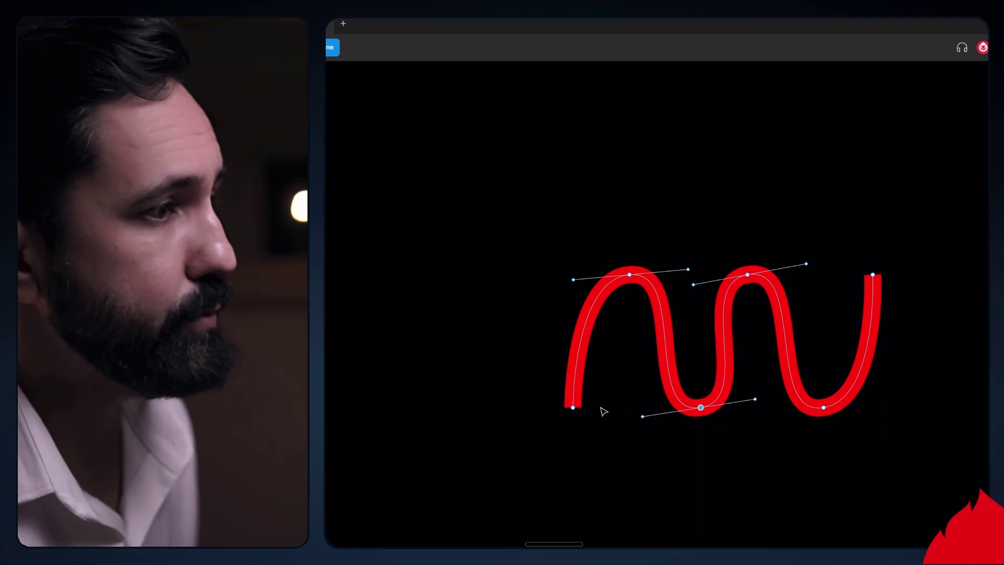
double_click(574, 408)
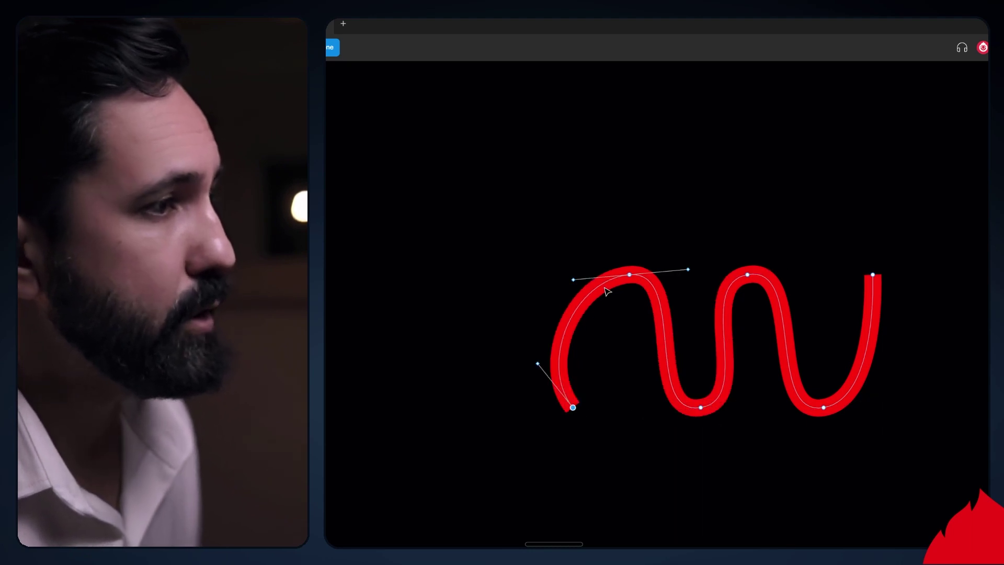
Widen the wave's left arch and flatten its left tail into a horizontal stroke.
mouse_move(574, 281)
mouse_down()
mouse_move(552, 297)
mouse_move(592, 280)
mouse_move(642, 428)
mouse_up()
key(Escape)
click(574, 409)
drag(539, 366, 608, 411)
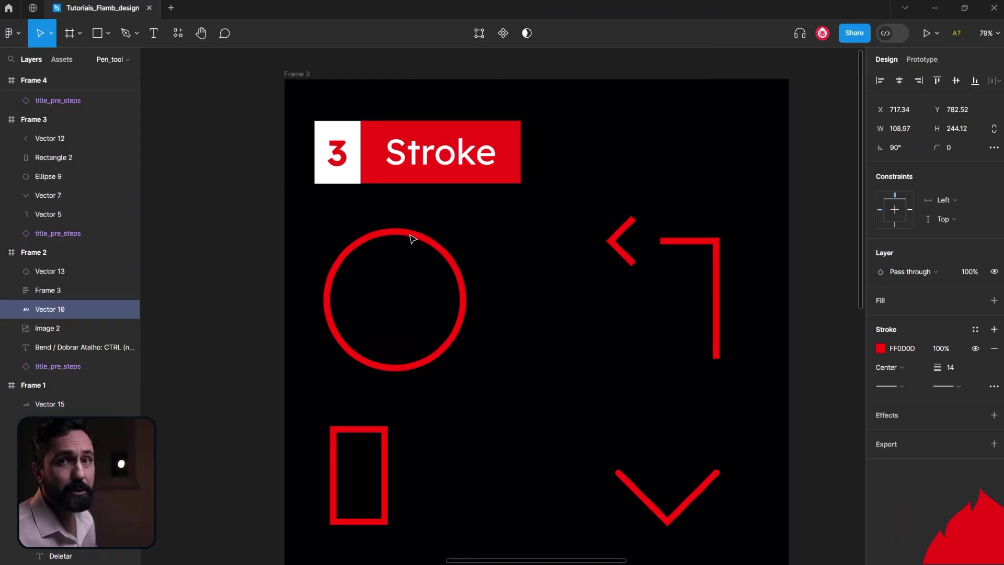
Select the red circle and zoom in on it.
click(411, 238)
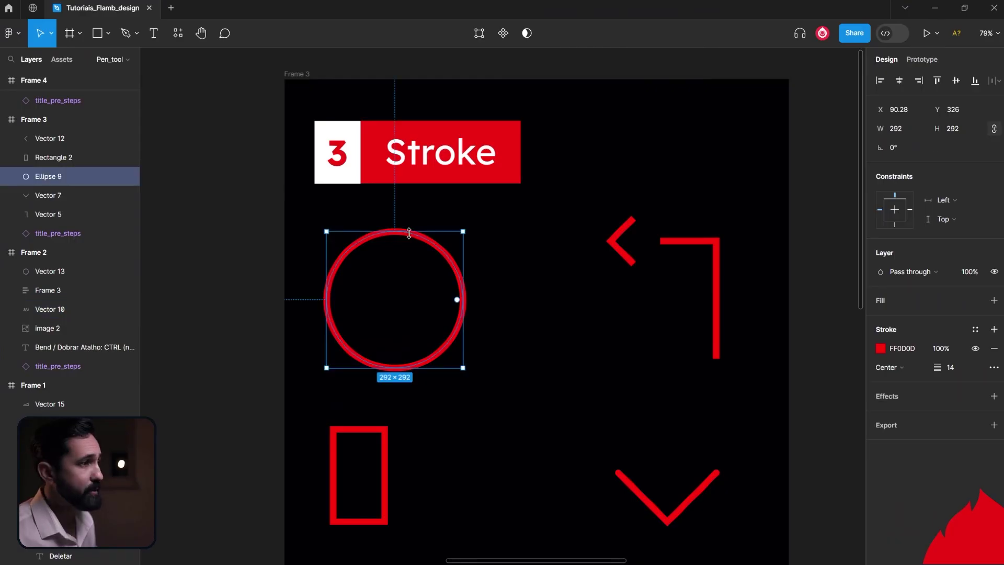
scroll(409, 234, up, 5)
drag(411, 251, 497, 202)
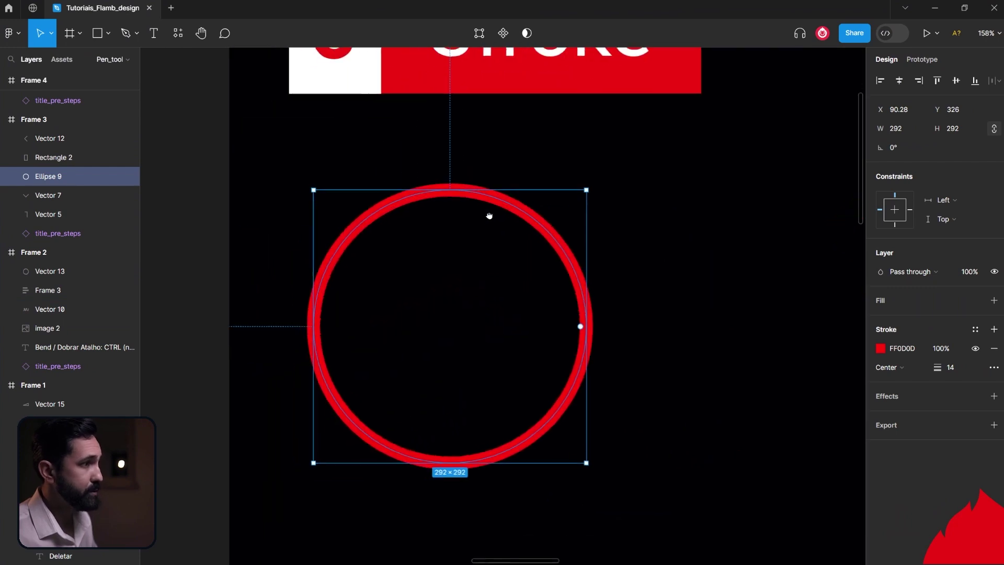
click(107, 34)
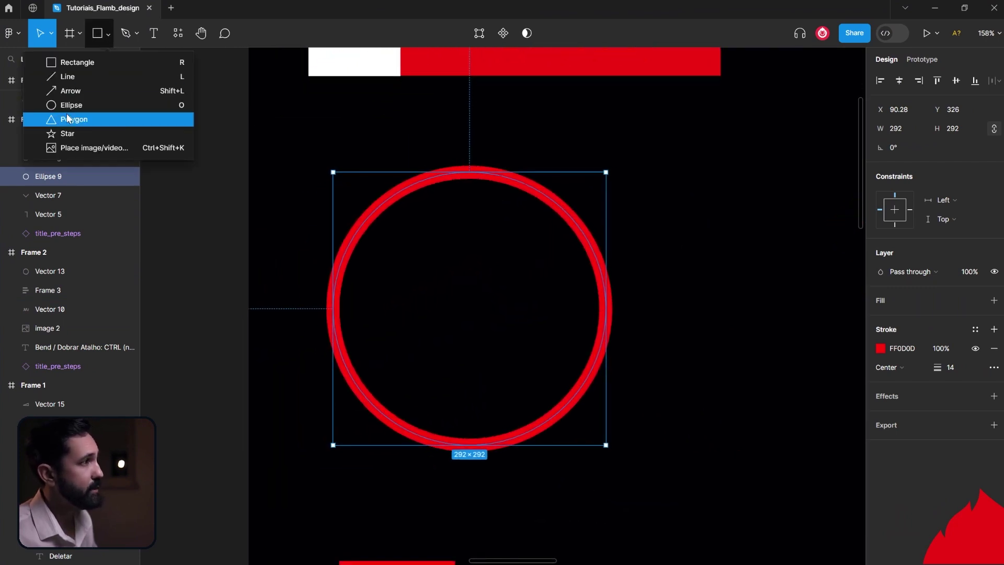
click(638, 277)
click(503, 185)
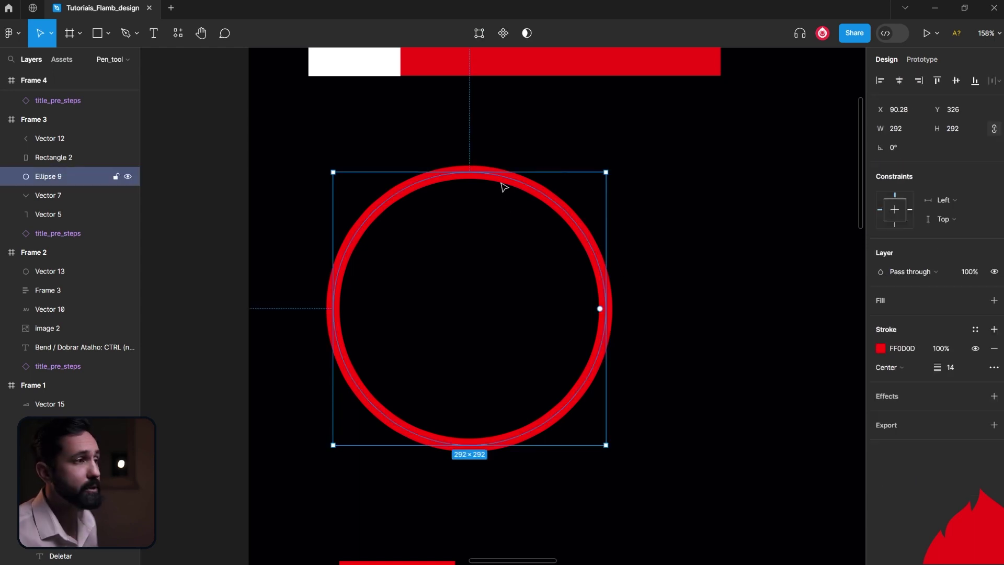
scroll(503, 186, down, 1)
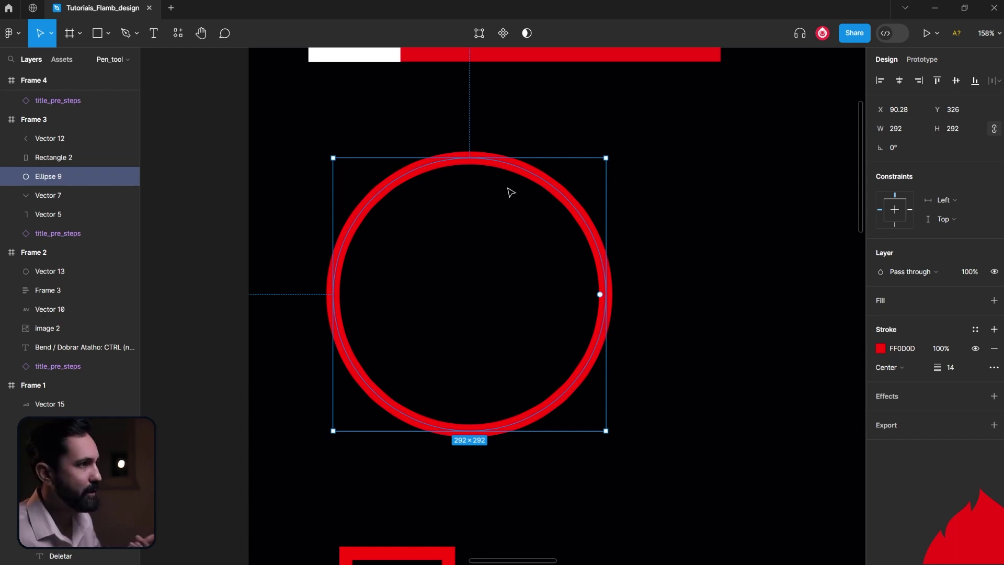
click(677, 310)
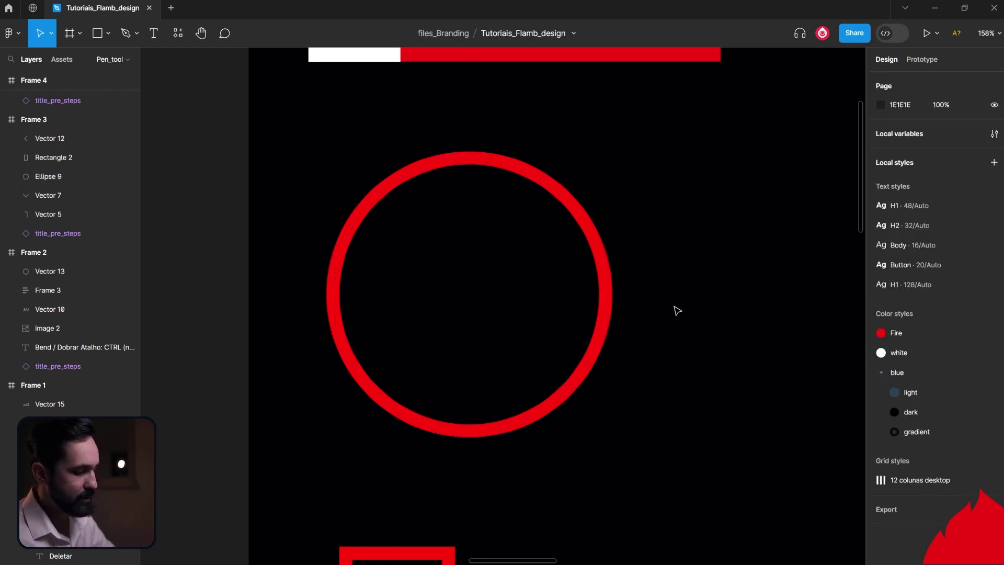
Draw a trial U-shaped curve beside the circle, delete it, and reselect the circle.
key(p)
click(673, 305)
drag(751, 362, 829, 370)
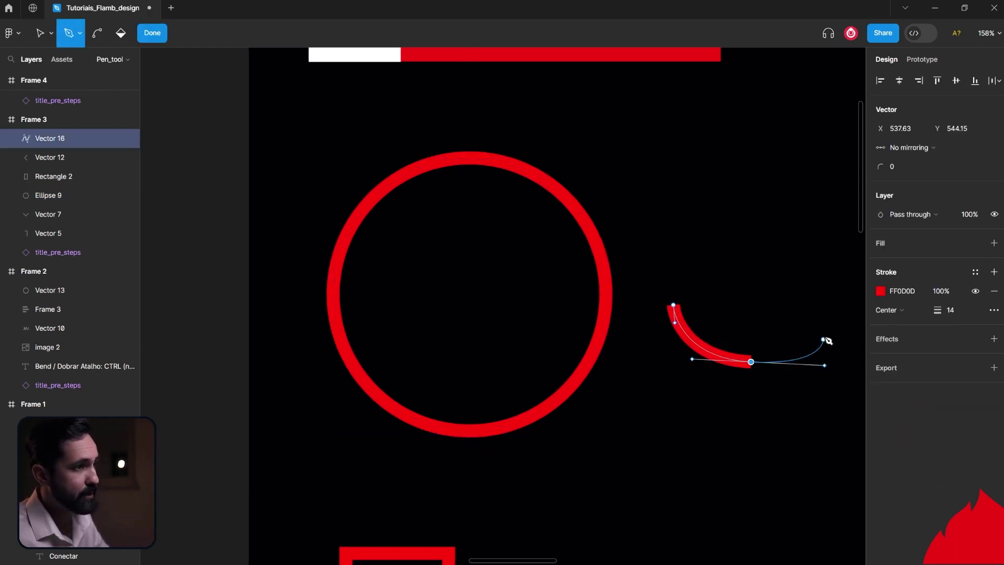
click(817, 295)
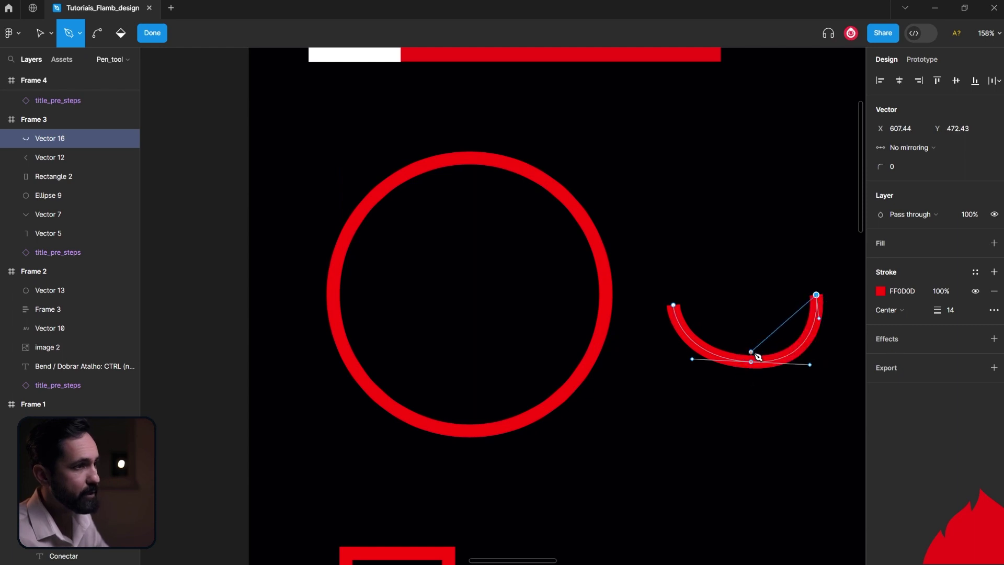
key(Escape)
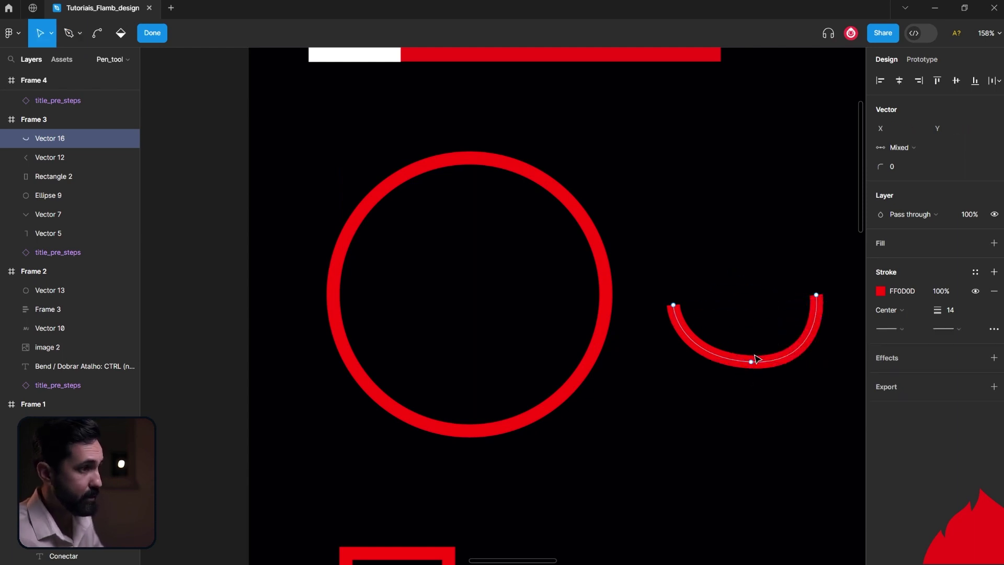
key(Escape)
key(Delete)
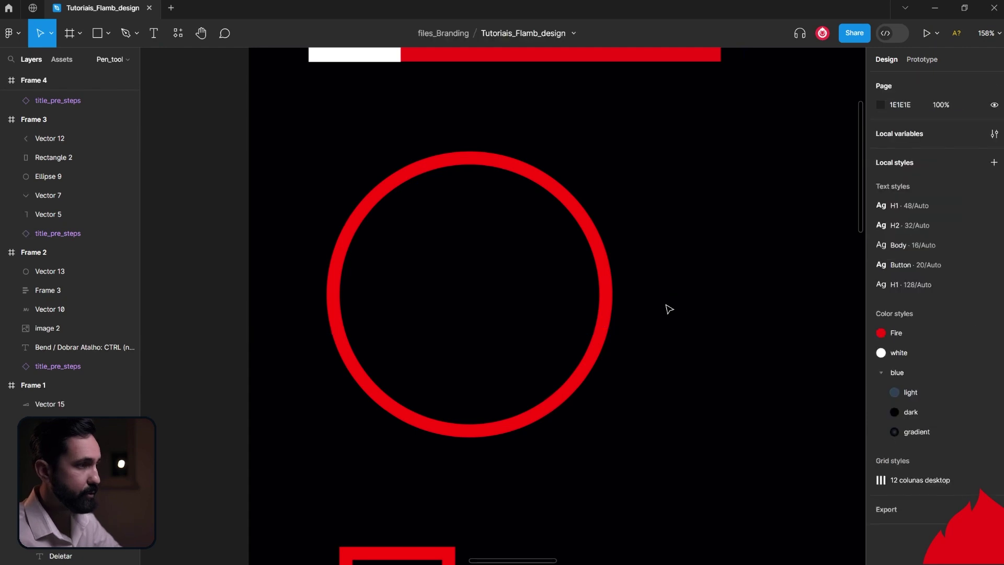
click(607, 293)
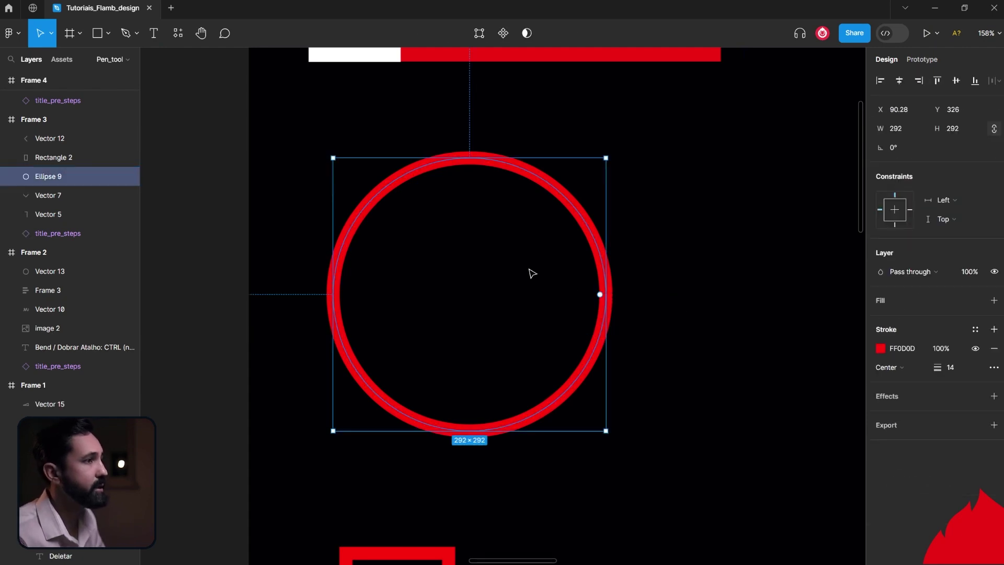
Delete Ellipse 9's top anchor point, leaving an open lower half-circle arc.
double_click(580, 212)
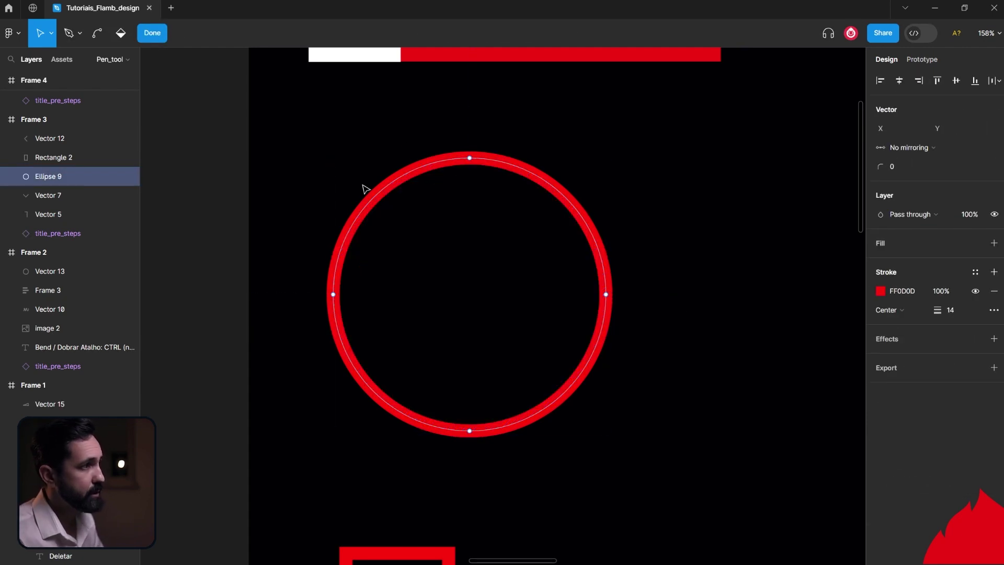
drag(442, 133, 500, 193)
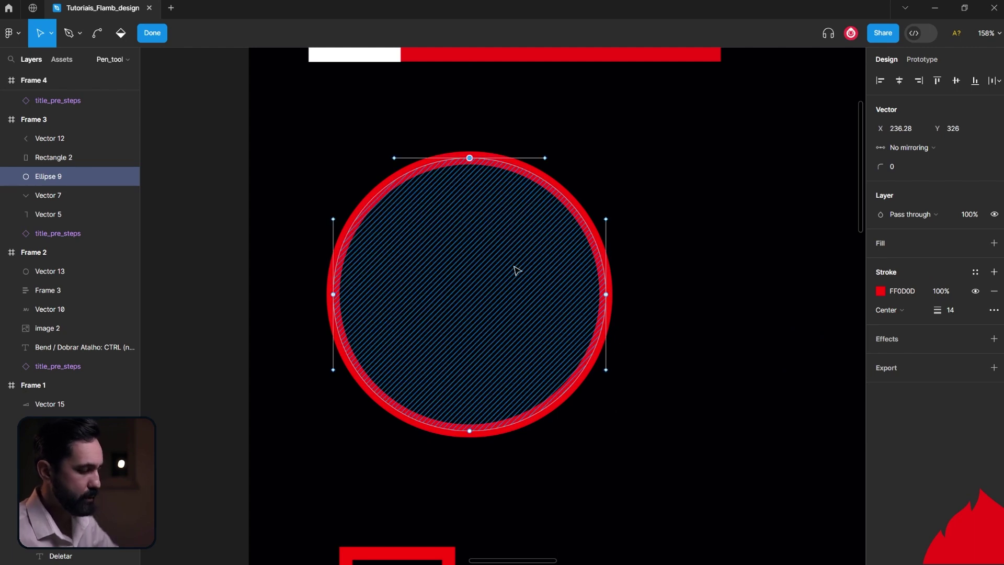
key(Delete)
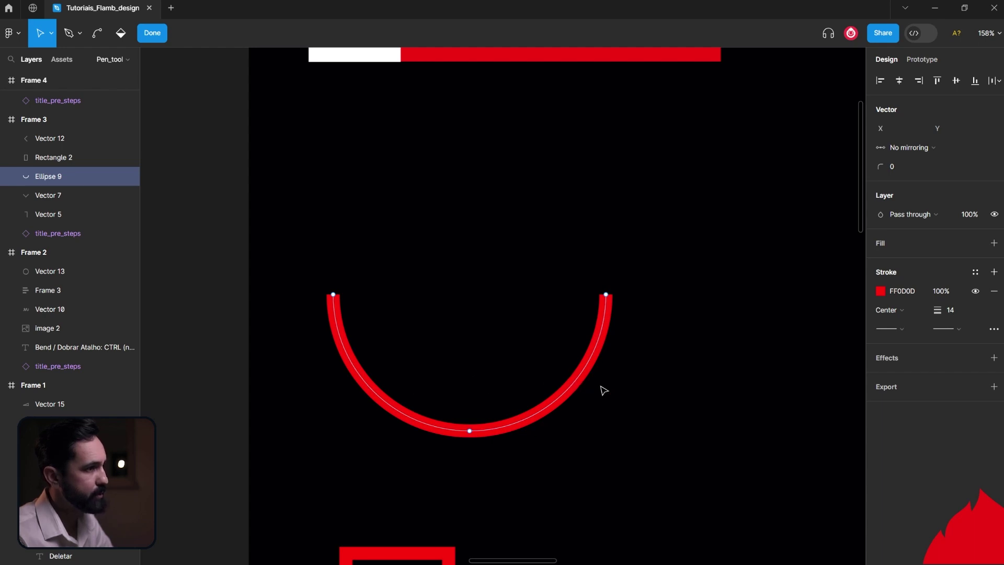
Add new points on the arc's left and right sides with the Pen tool.
key(p)
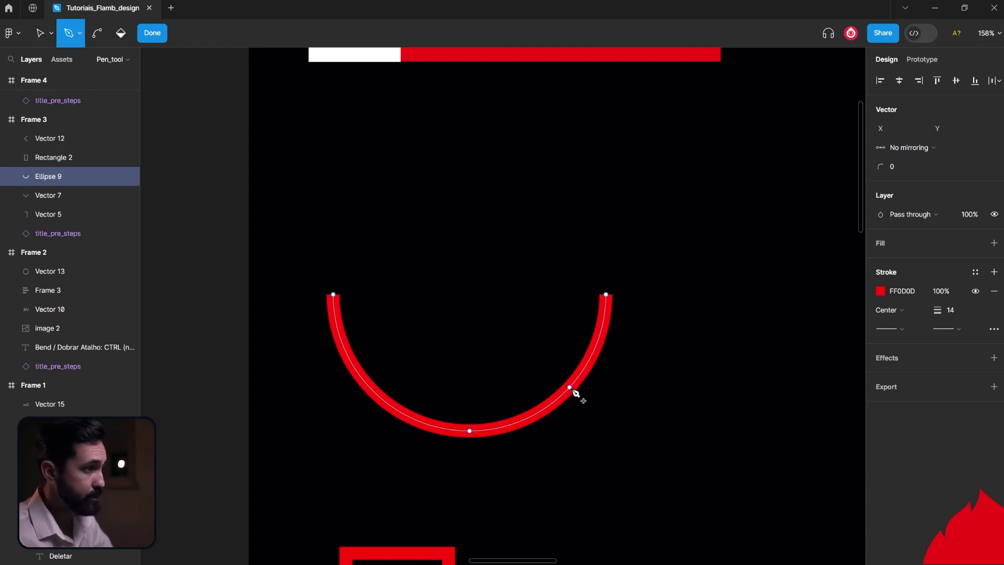
click(575, 383)
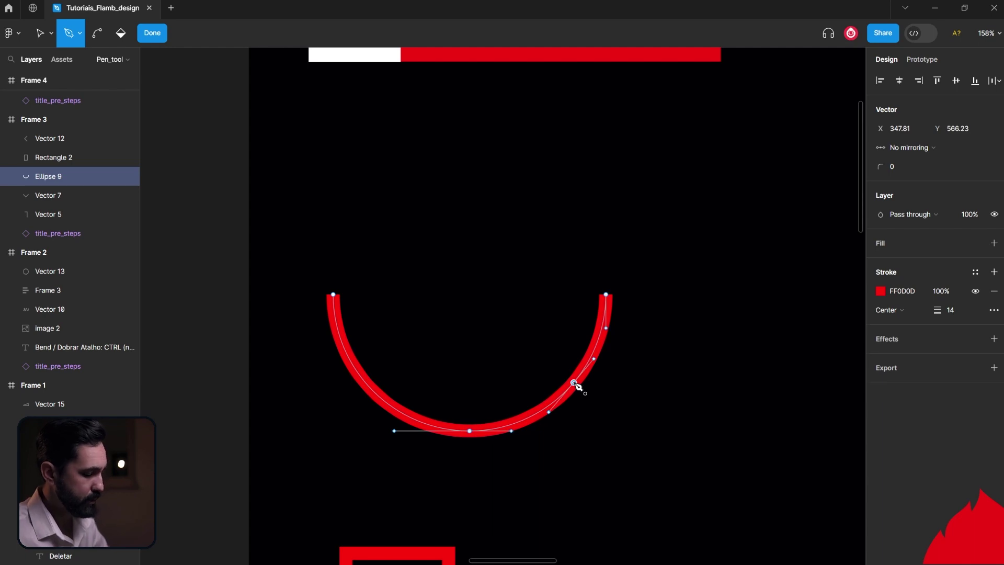
key(v)
key(p)
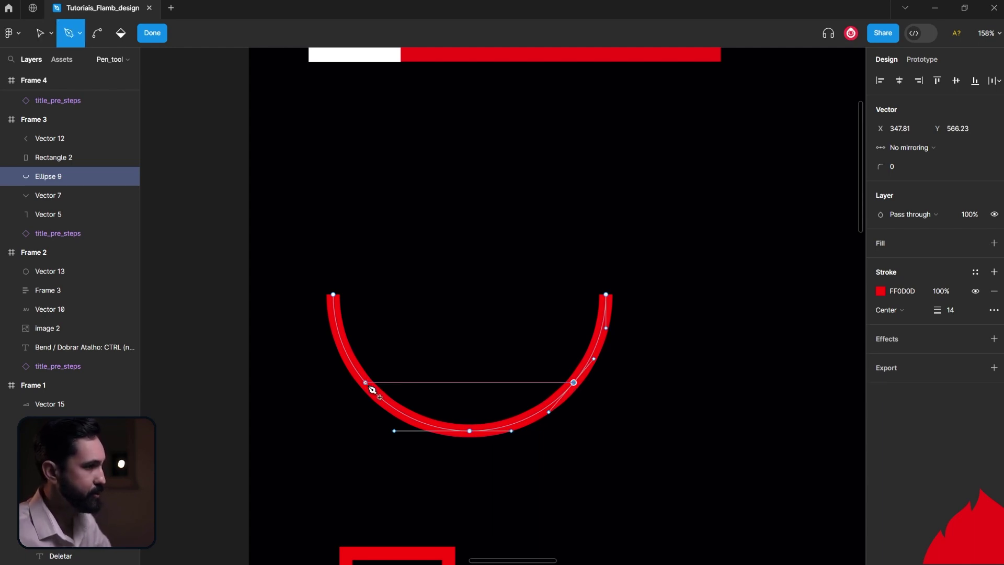
click(372, 389)
key(ctrl+z)
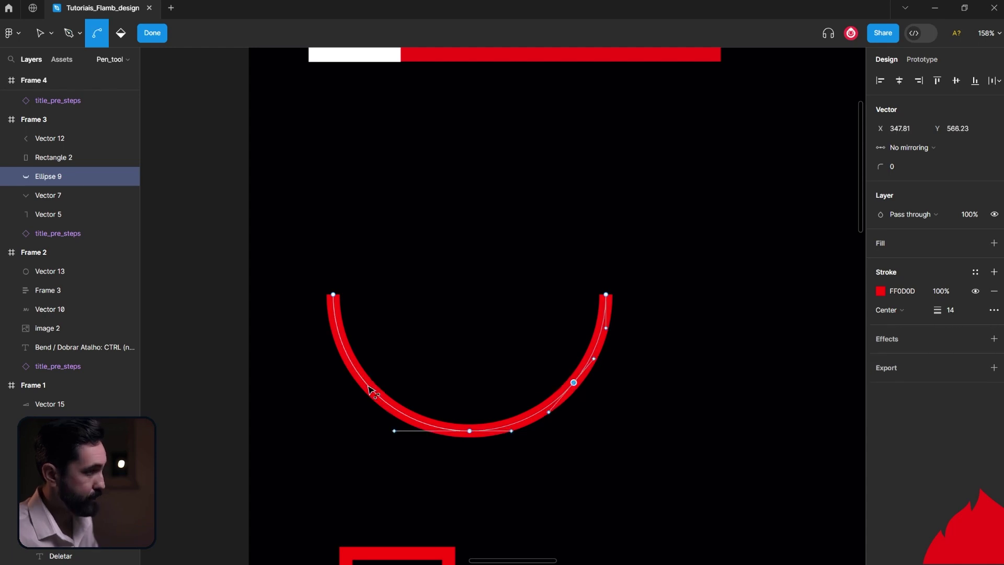
click(372, 390)
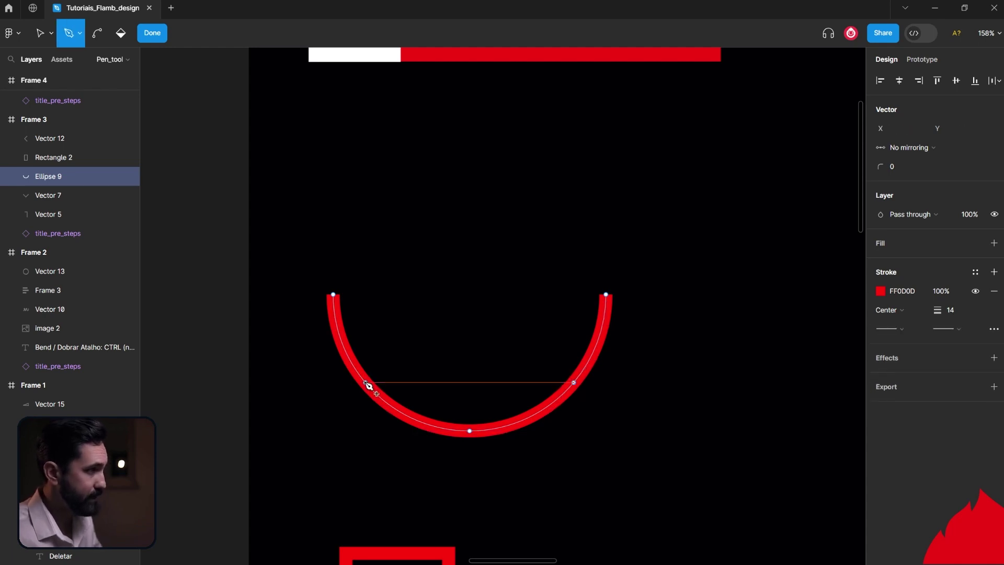
key(Escape)
double_click(370, 388)
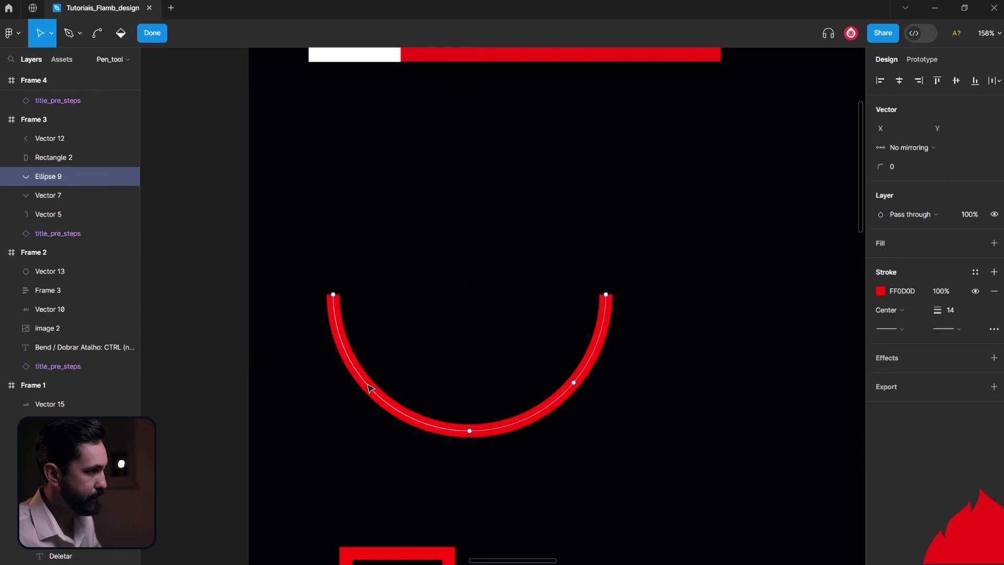
key(p)
click(366, 383)
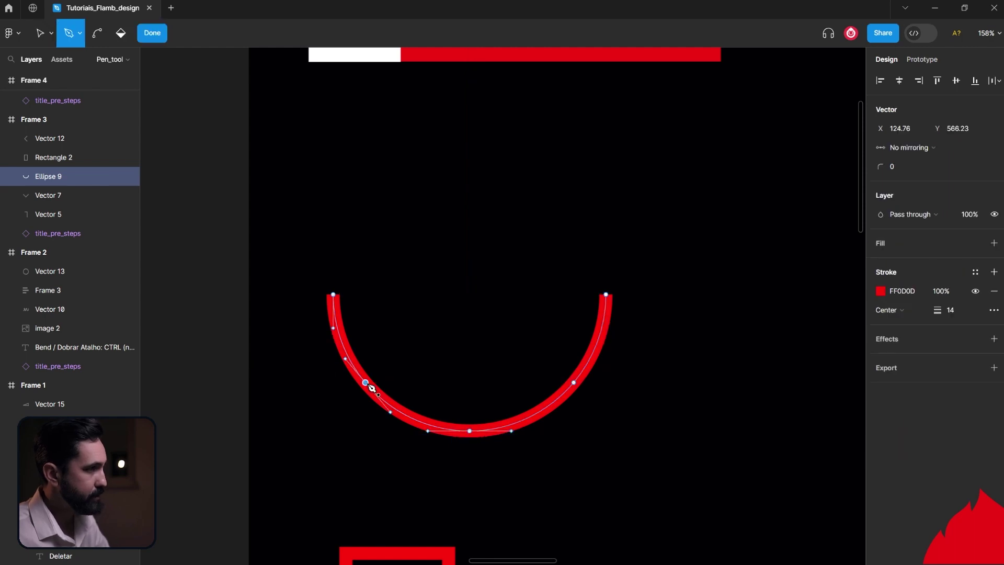
key(v)
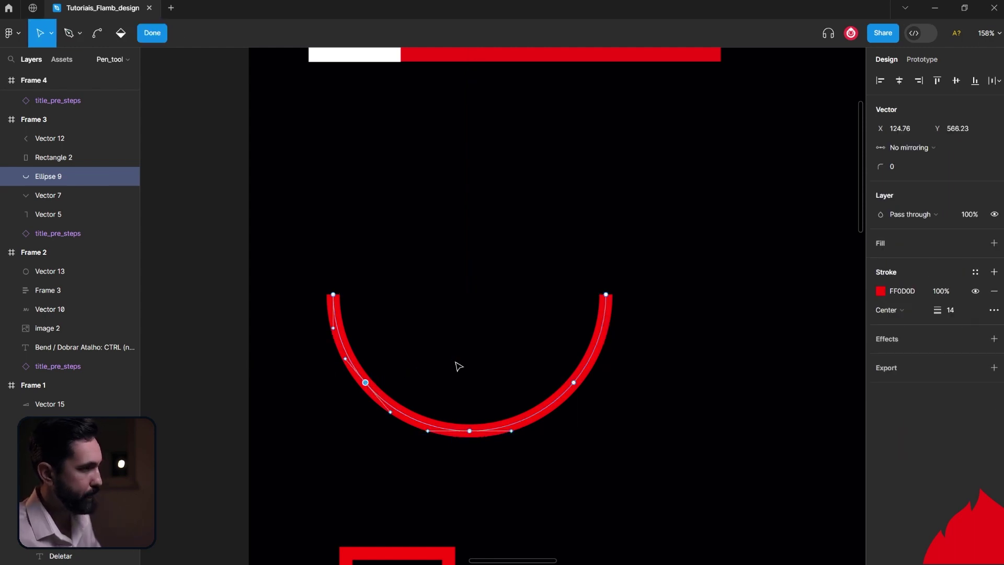
key(Escape)
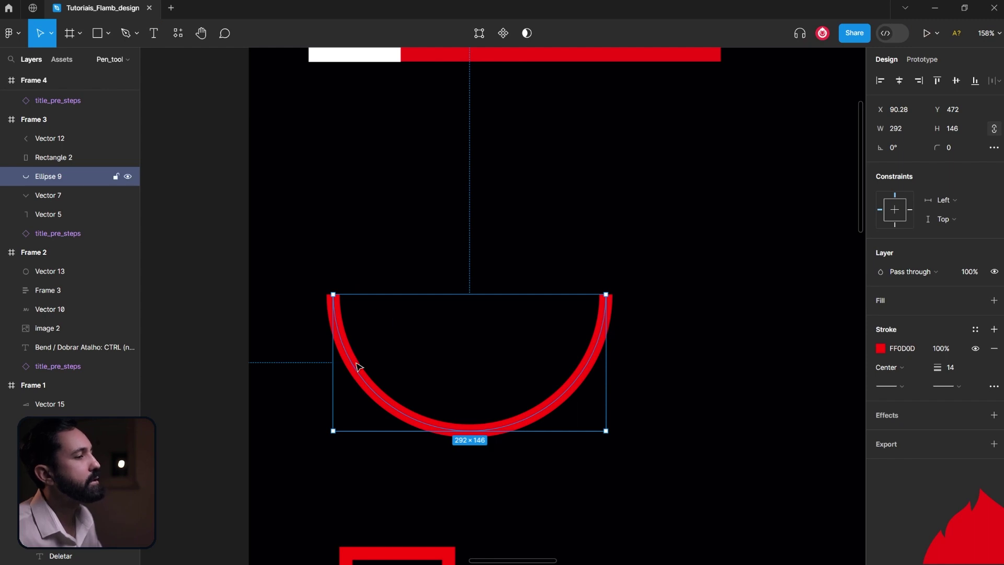
key(Return)
Delete both upper end sections so the arc becomes a shallow 223 × 52 curve.
drag(309, 279, 658, 334)
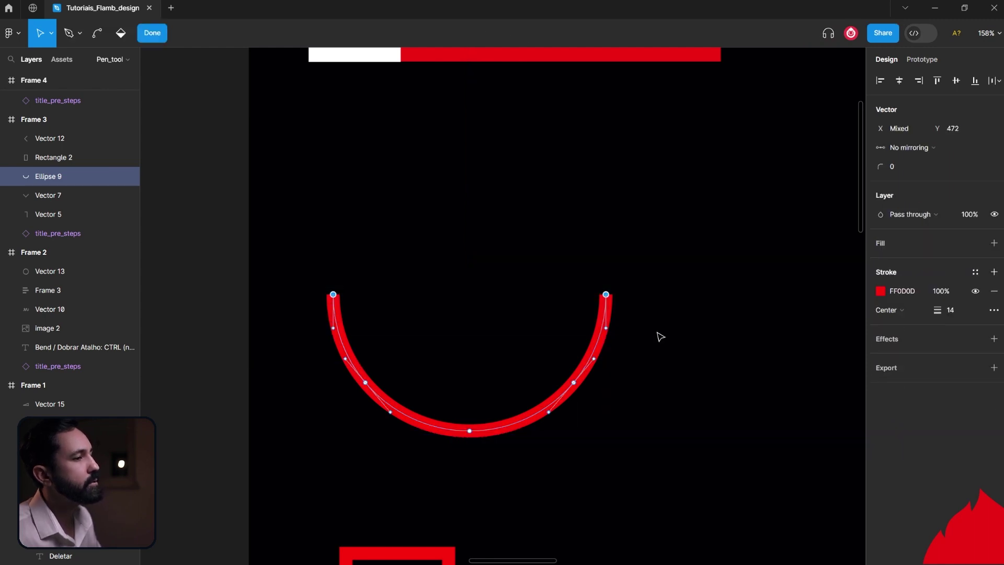
key(Delete)
key(Escape)
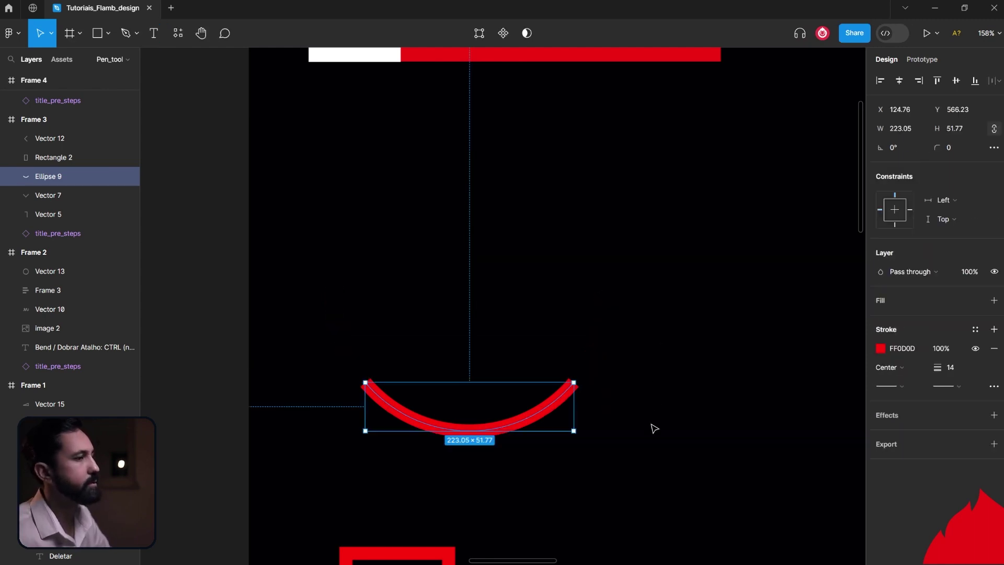
key(Escape)
click(532, 419)
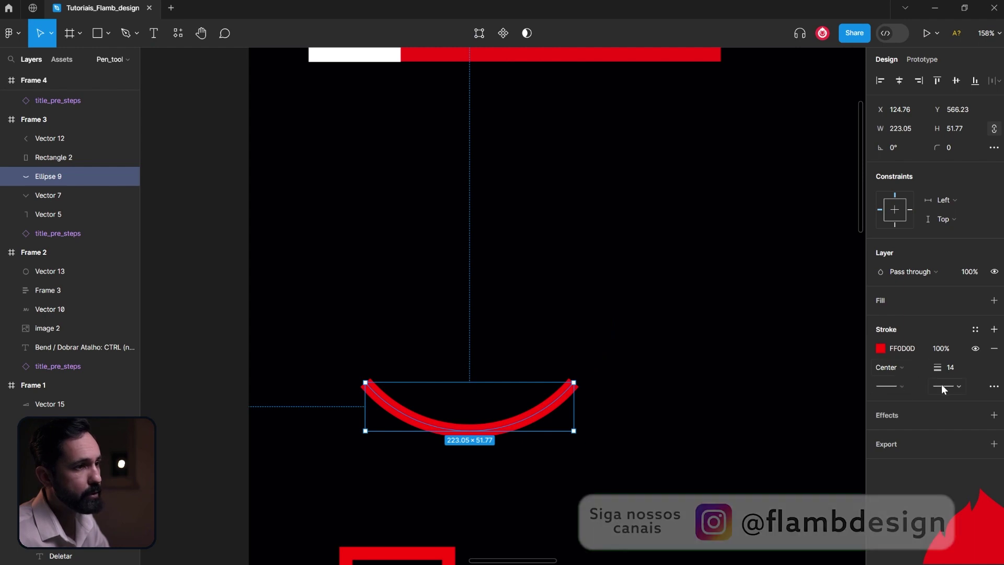
Set the arc's stroke weight to 24, trying then removing an arrowhead end.
mouse_move(937, 368)
mouse_down()
mouse_move(921, 369)
mouse_move(967, 370)
mouse_up()
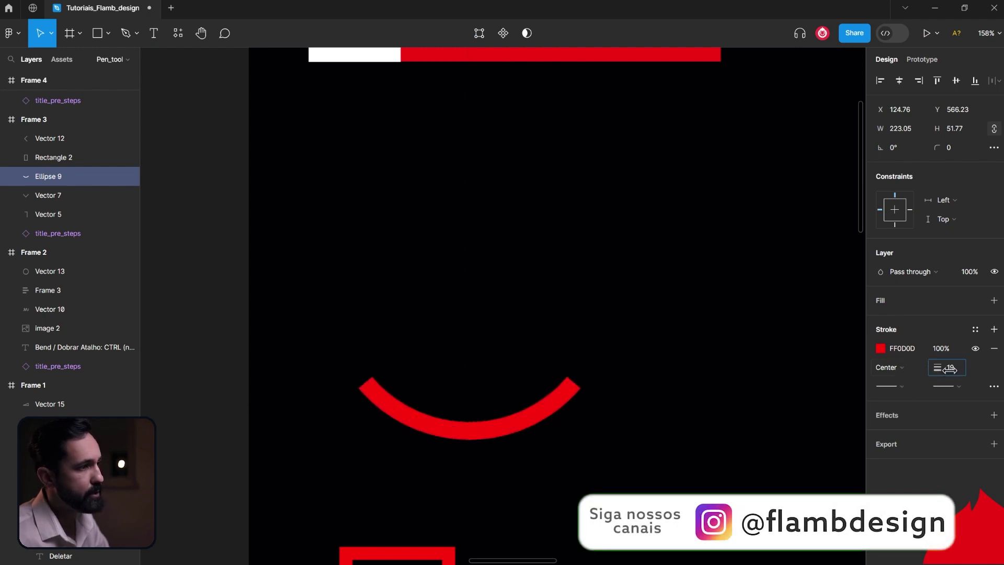
click(945, 386)
click(905, 402)
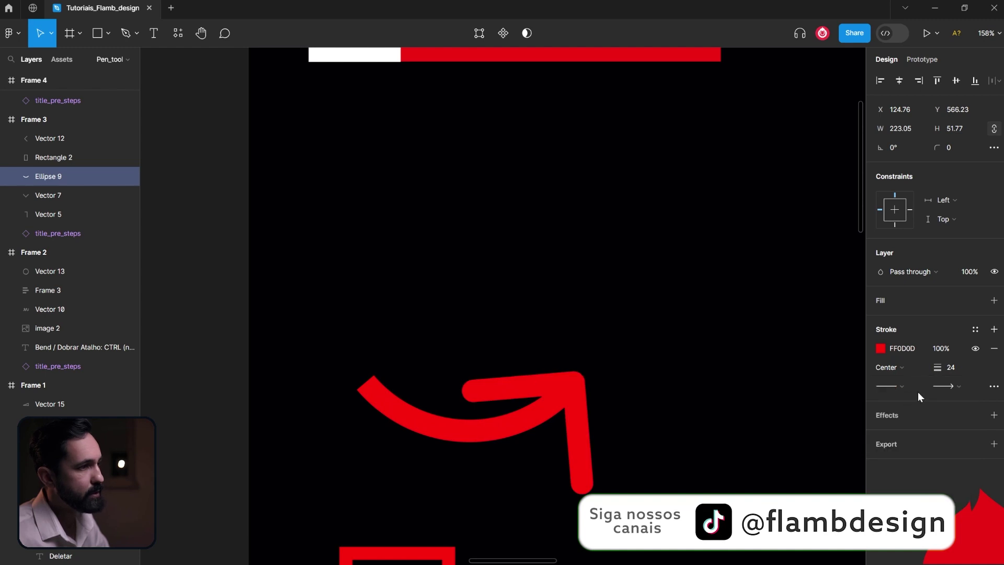
click(945, 386)
click(923, 371)
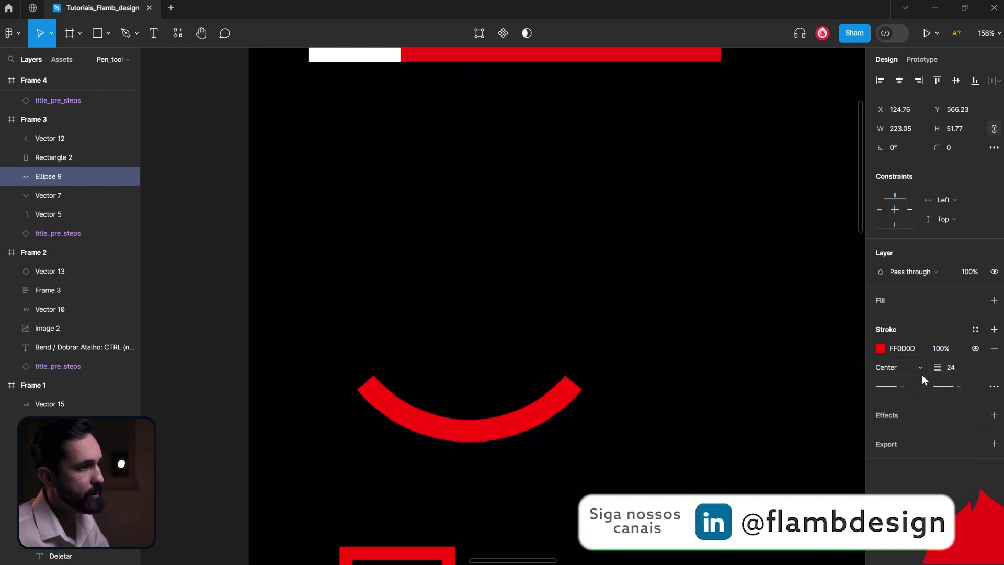
Give both the start and end of the arc Round caps.
click(995, 386)
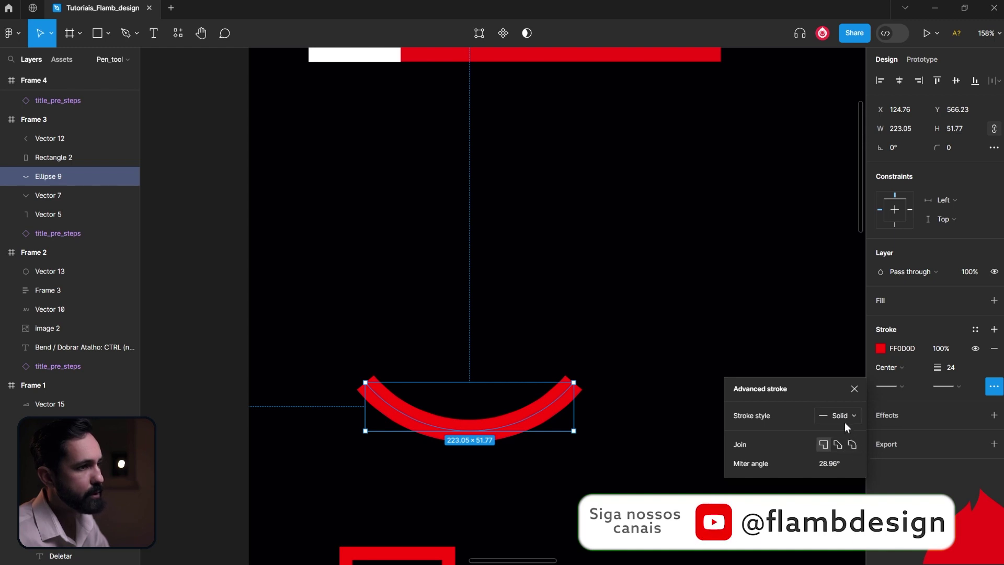
click(942, 386)
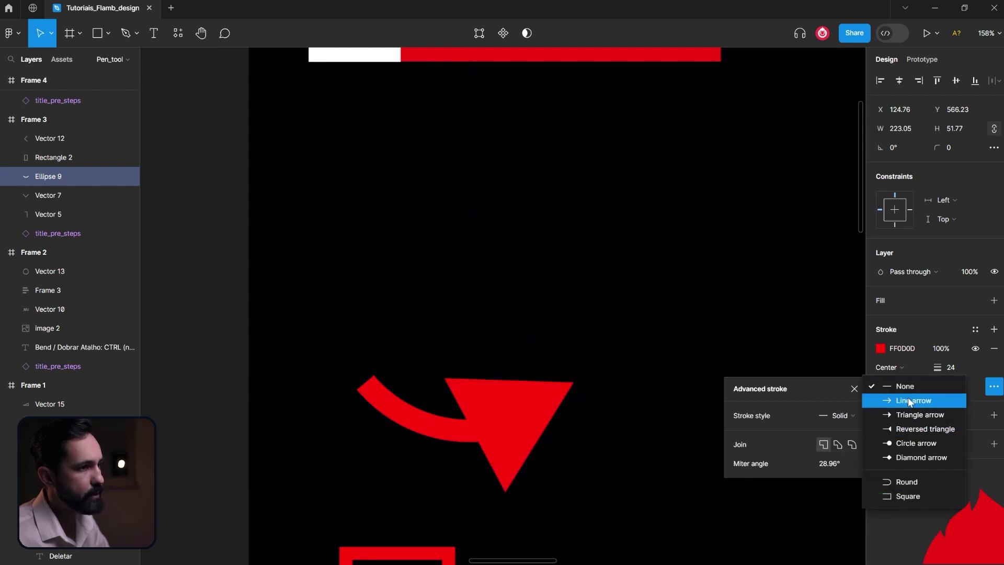
click(902, 484)
click(897, 389)
click(896, 484)
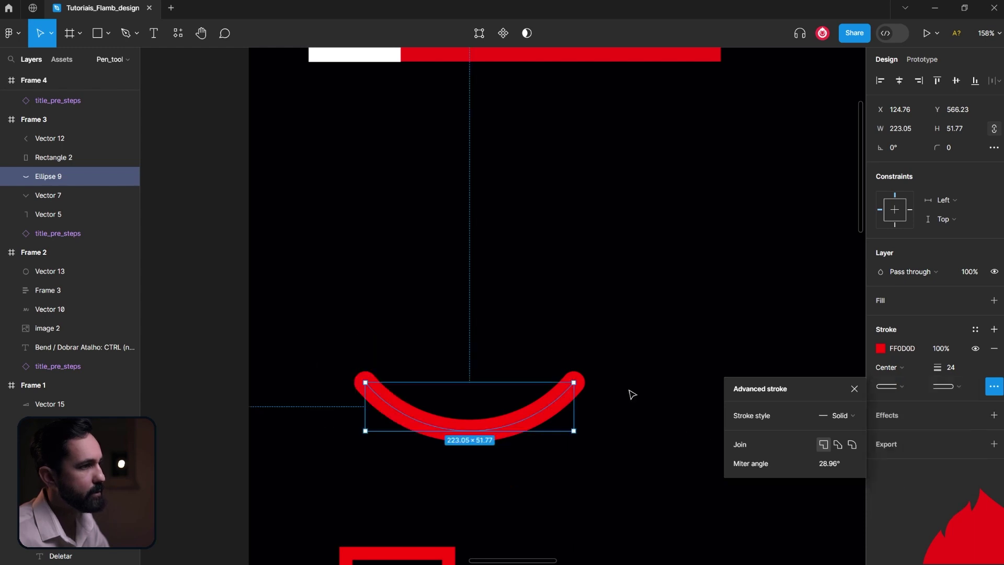
click(630, 395)
scroll(630, 395, down, 2)
click(499, 351)
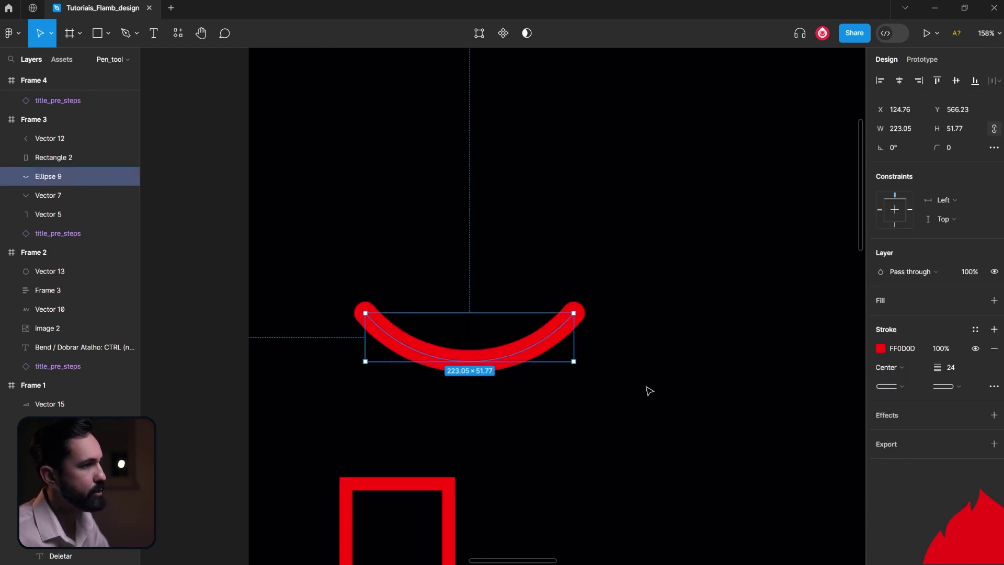
key(shift+Tab)
key(Return)
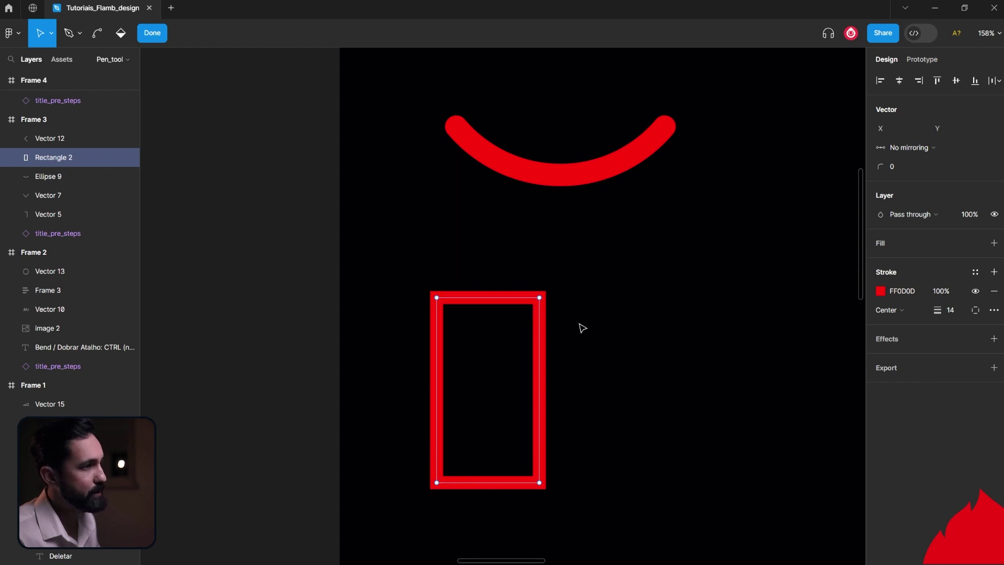
Delete Rectangle 2's top edge and drag its top-left point down to shorten the left side.
click(492, 323)
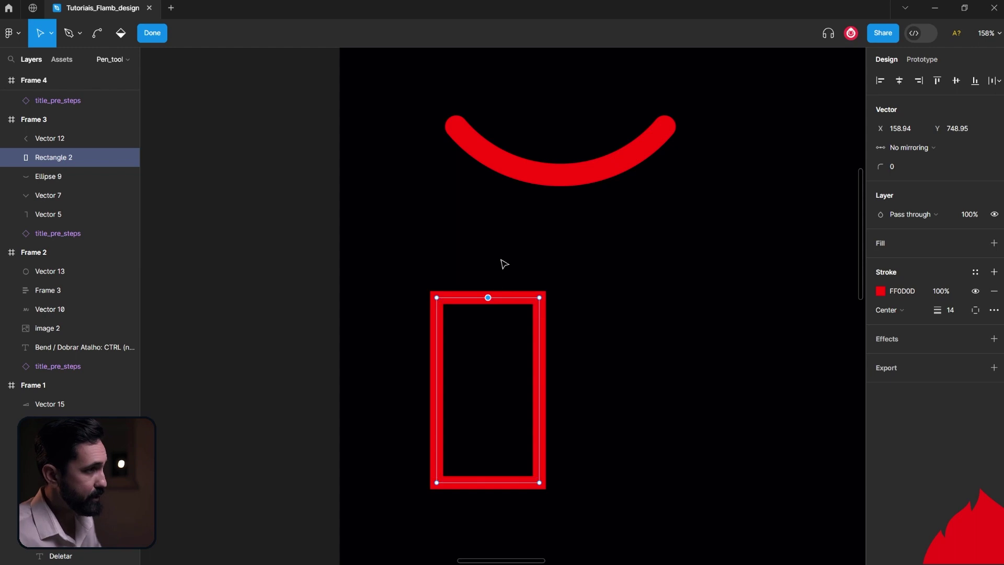
click(489, 299)
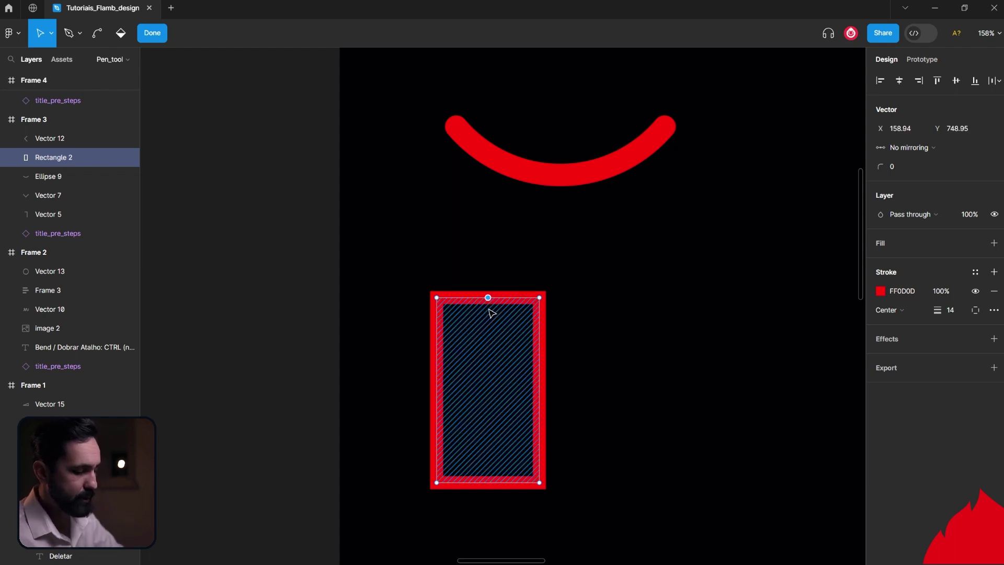
key(Delete)
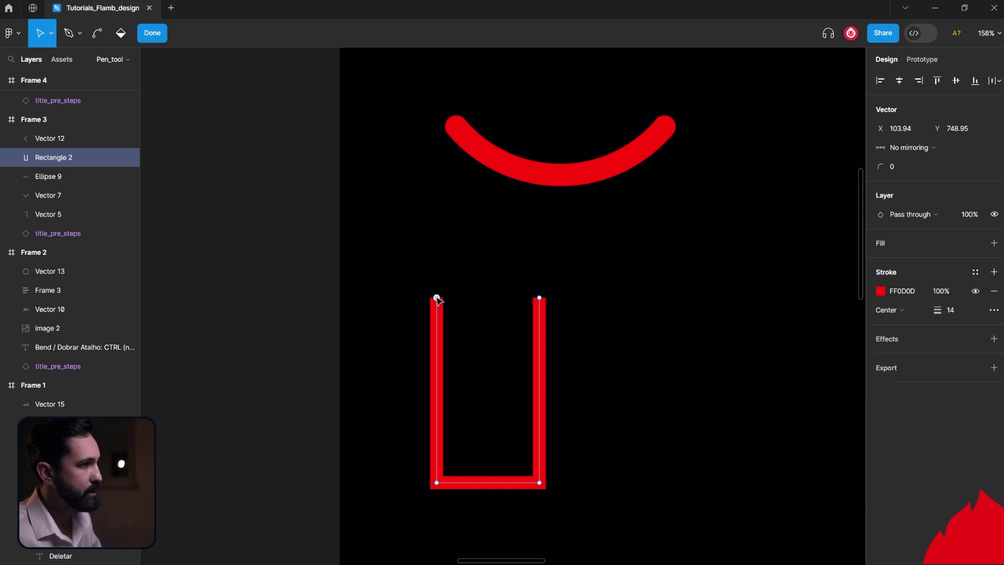
drag(437, 298, 443, 416)
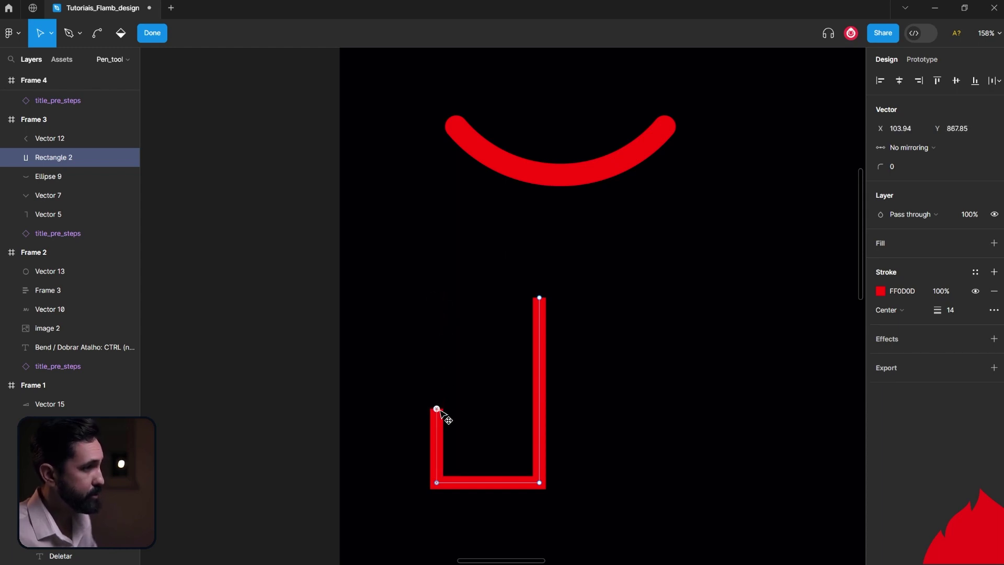
scroll(394, 396, down, 3)
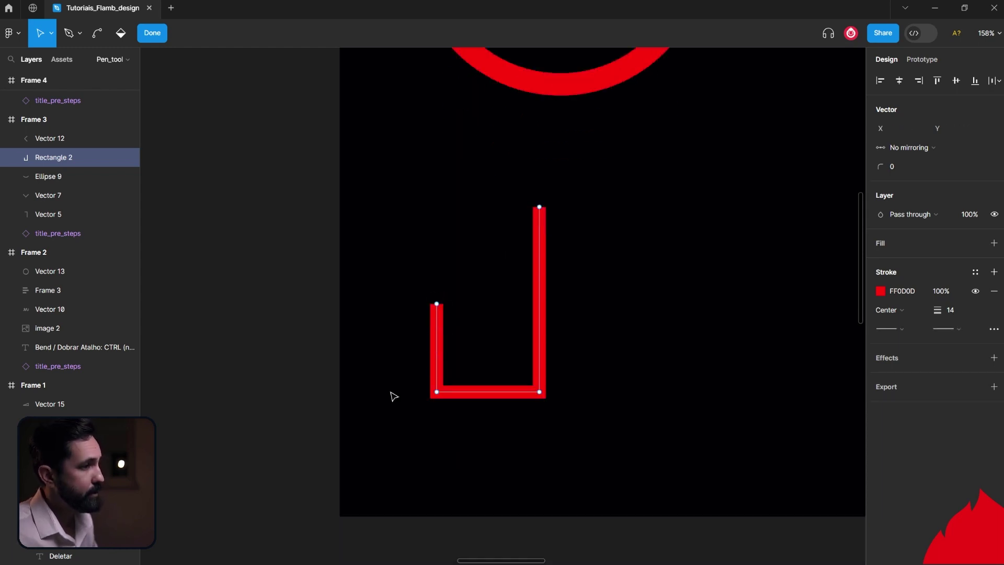
key(Escape)
click(394, 410)
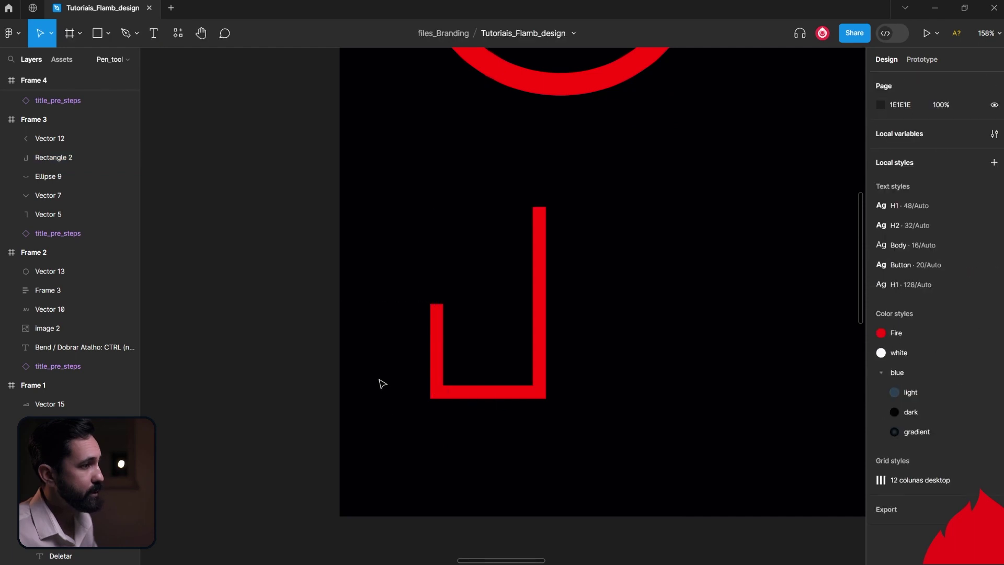
Try a corner radius on the stem's bottom points, undo back to 0, and select the bottom-right point.
click(454, 395)
double_click(468, 387)
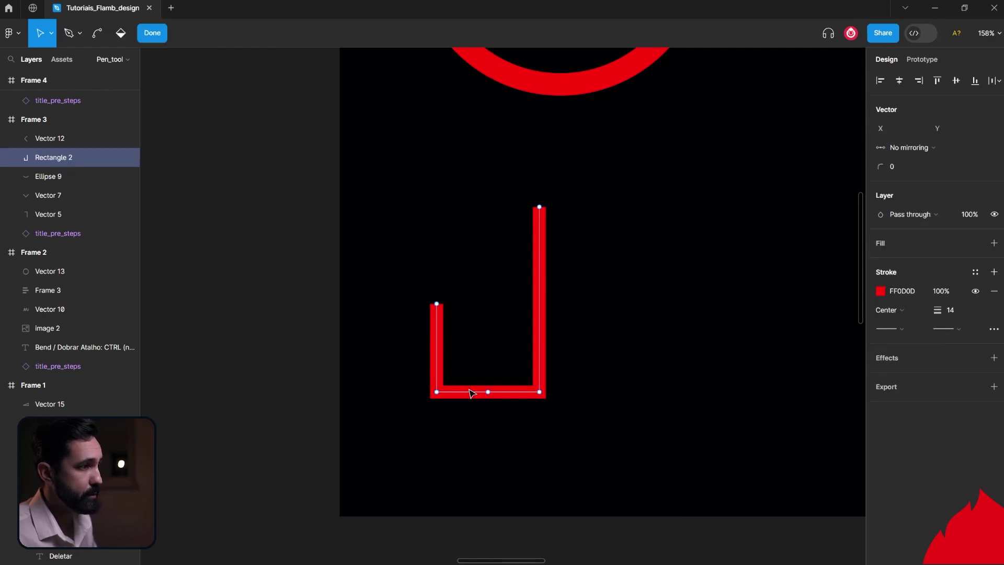
drag(368, 371, 603, 439)
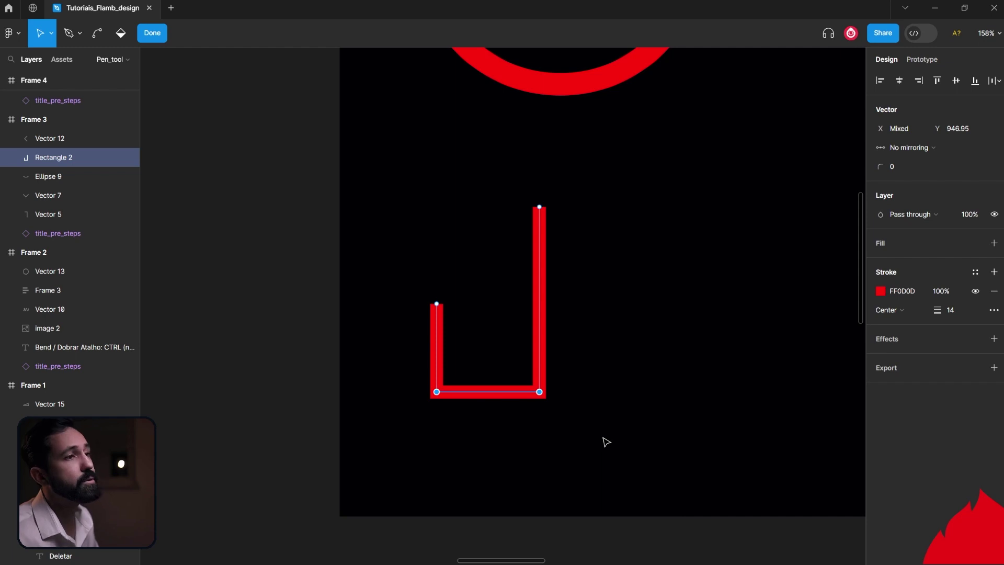
drag(886, 165, 988, 162)
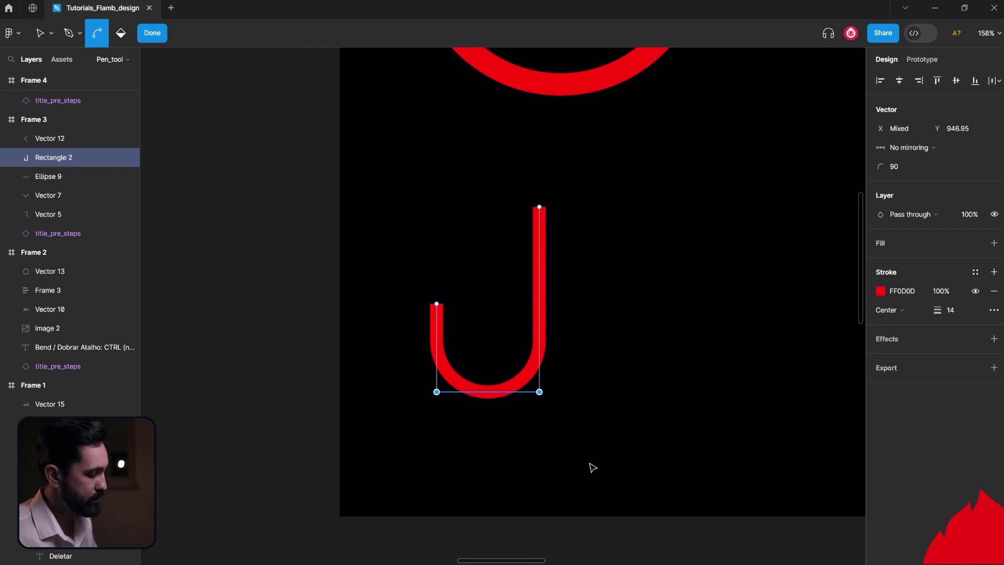
key(ctrl+z)
click(539, 392)
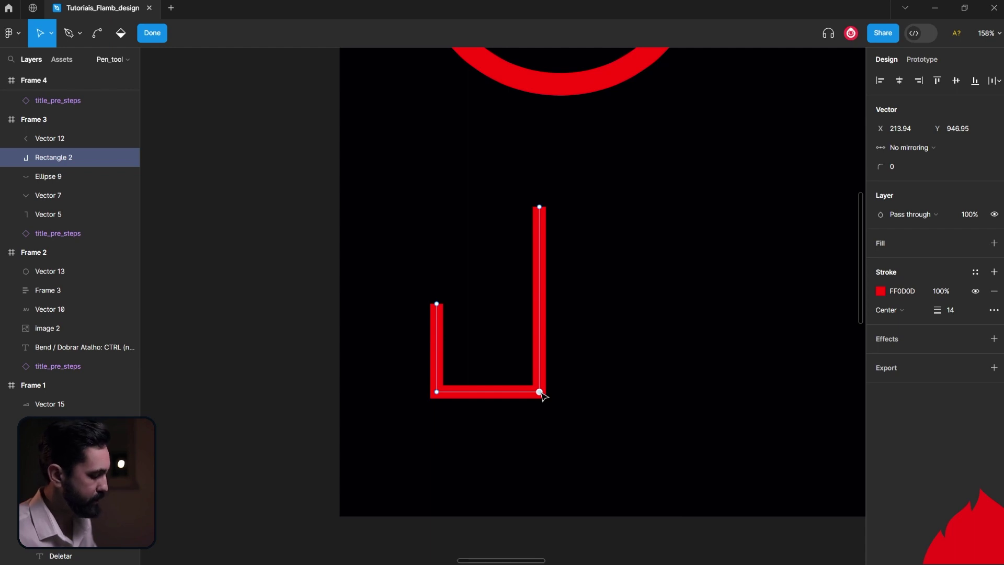
click(97, 34)
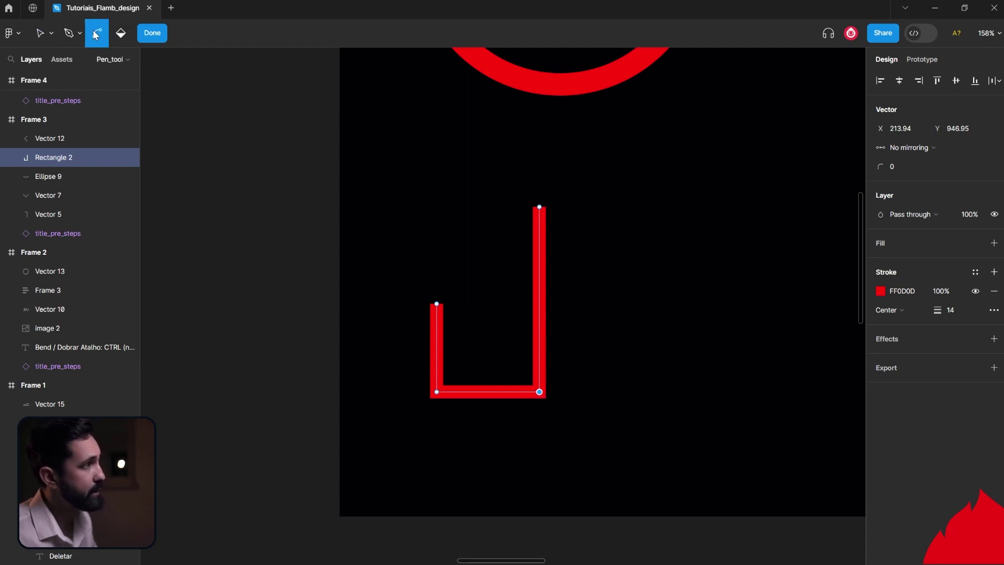
Bend the bottom-right corner into a curve with a vertical handle keeping the right side straight.
drag(539, 392, 541, 395)
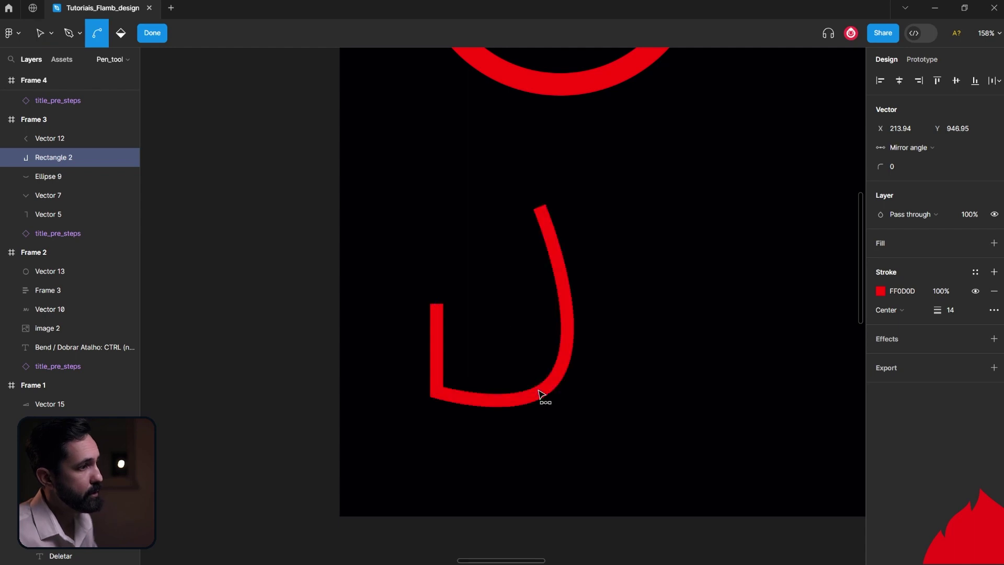
key(v)
click(540, 392)
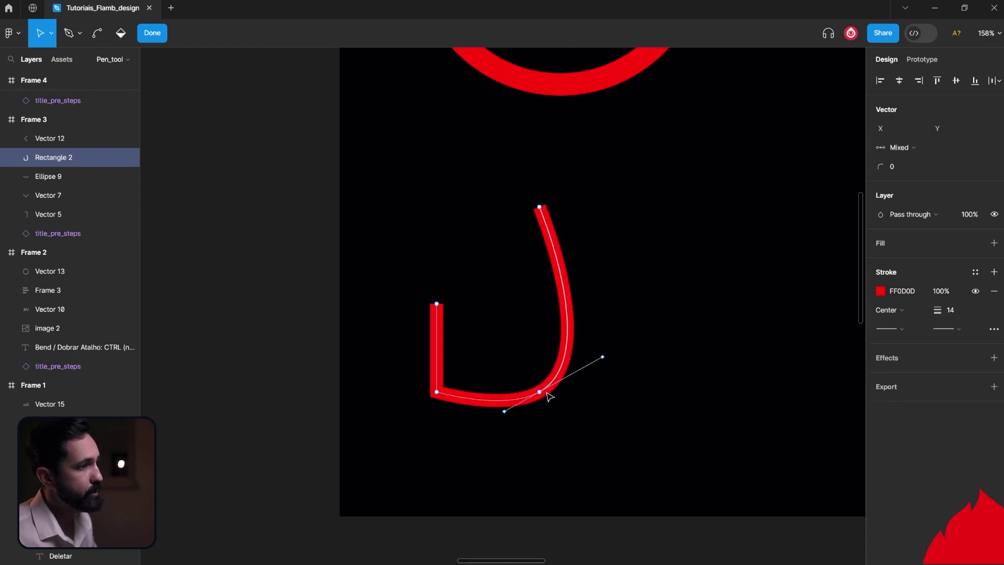
click(541, 392)
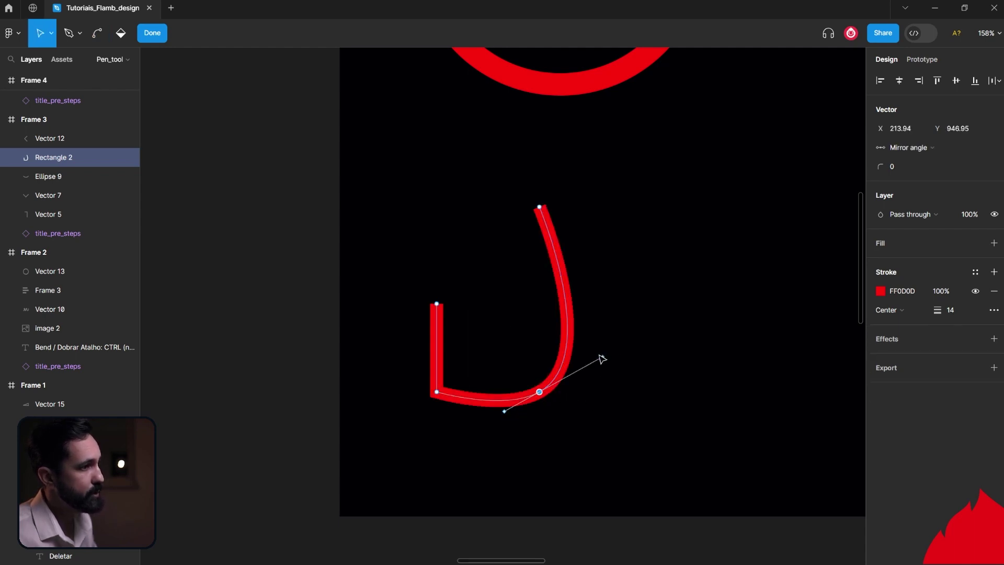
drag(603, 357, 539, 314)
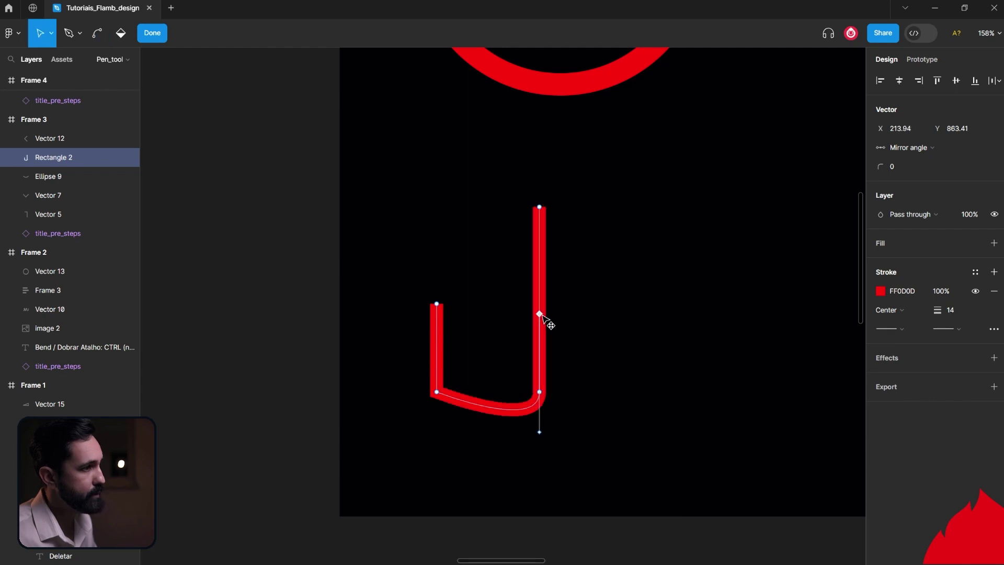
Bend the bottom-left corner the same way to complete the U, then exit editing.
ctrl+click(437, 392)
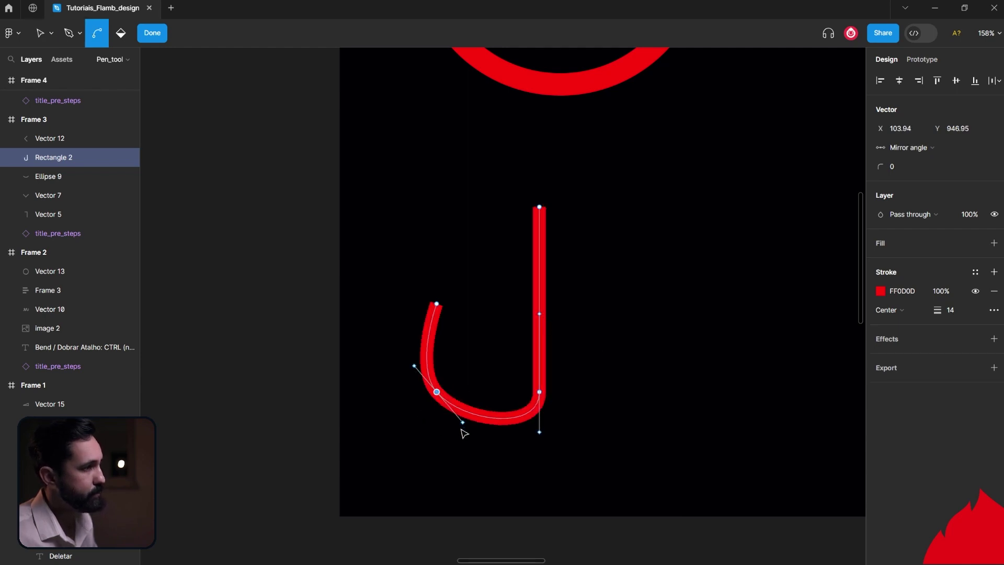
drag(463, 421, 446, 456)
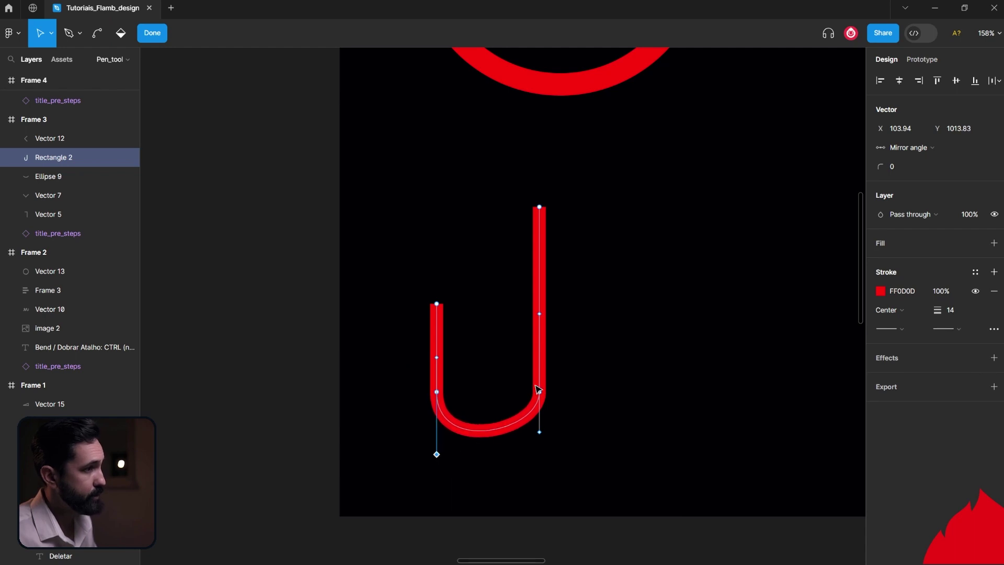
click(634, 414)
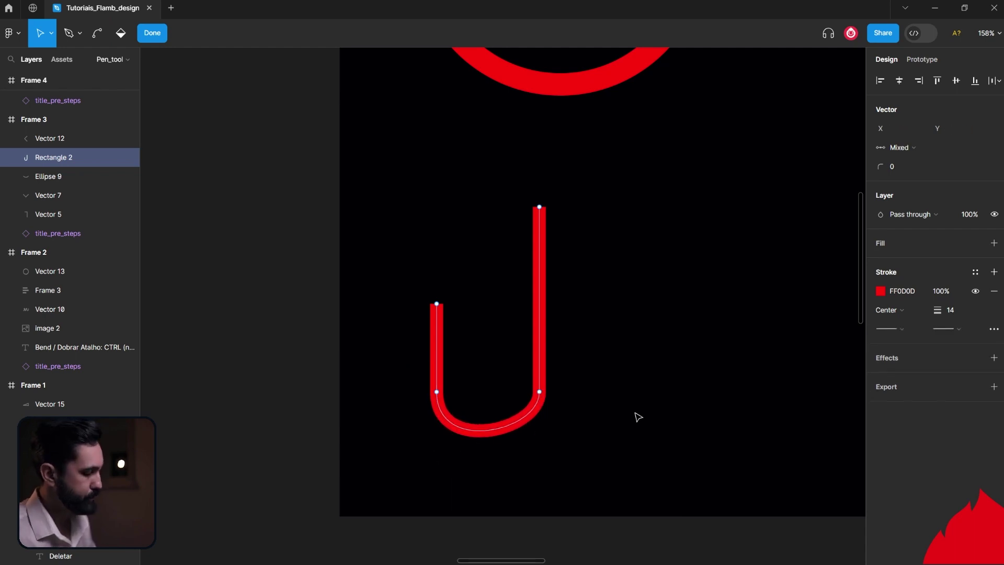
scroll(638, 417, down, 2)
scroll(638, 417, down, 3)
drag(466, 329, 650, 441)
key(Escape)
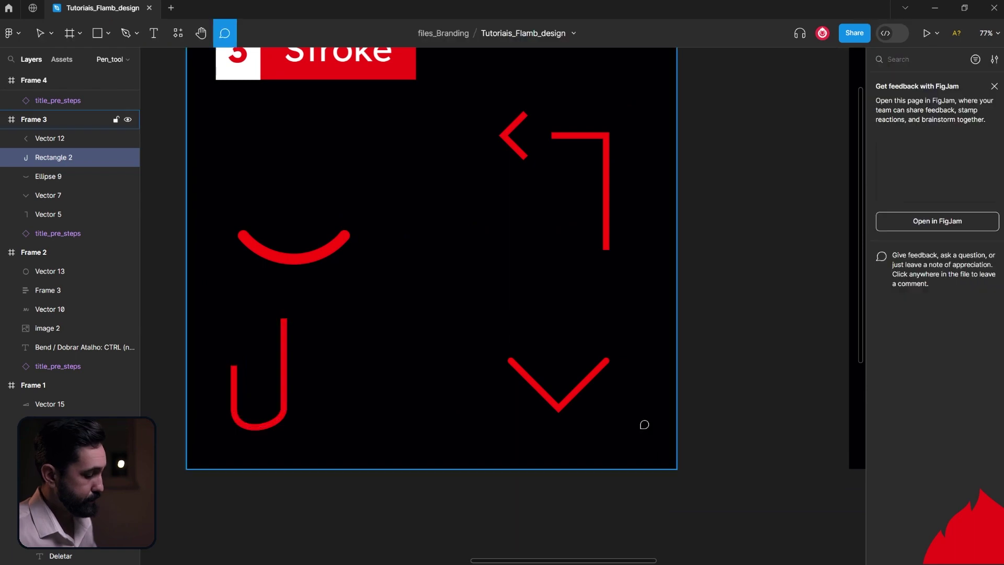
scroll(590, 382, up, 3)
click(590, 388)
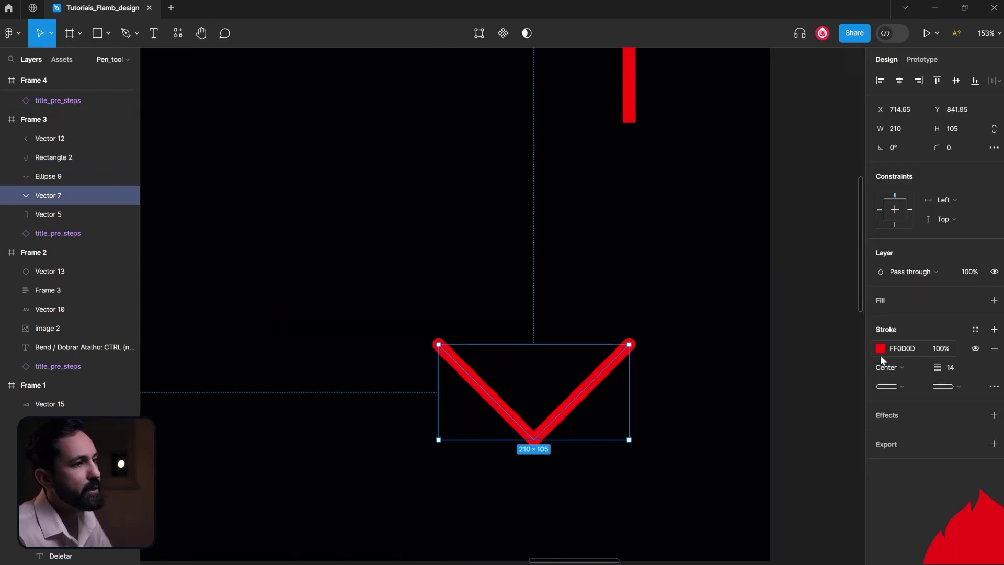
Set the V's stroke weight to 209, trying and undoing a Round join.
mouse_move(931, 370)
mouse_down()
mouse_move(58, 348)
mouse_move(156, 333)
mouse_up()
scroll(576, 424, down, 3)
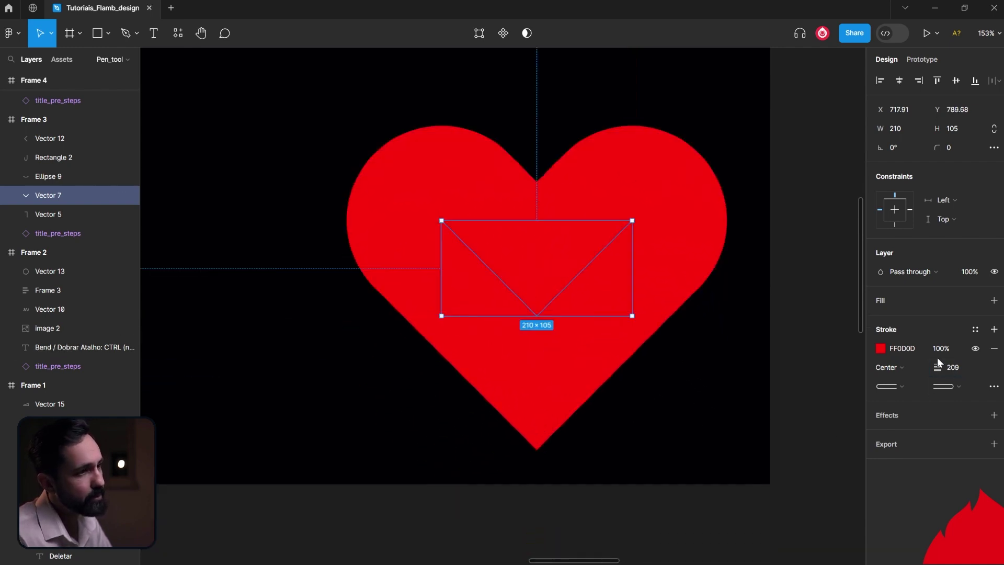
click(994, 387)
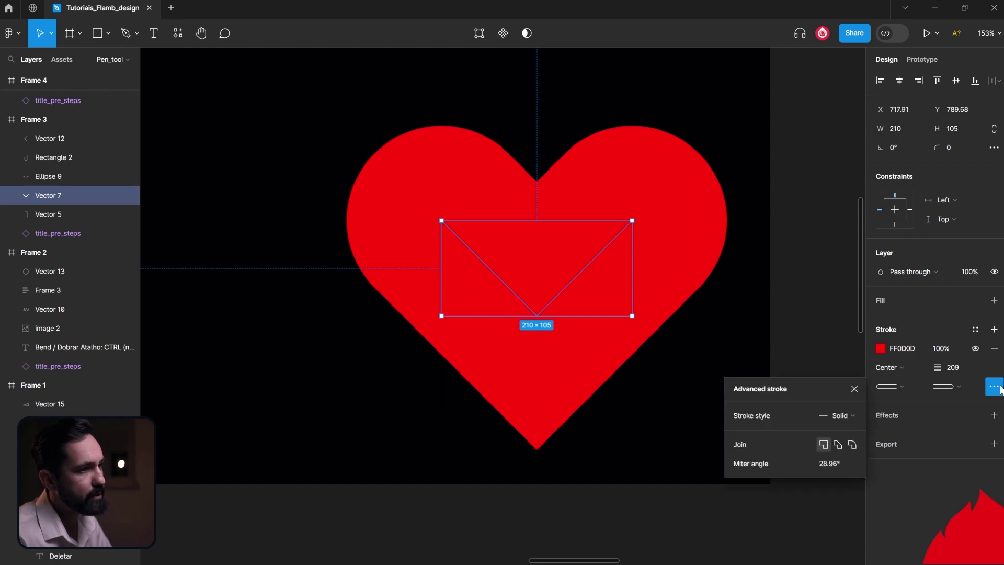
click(853, 444)
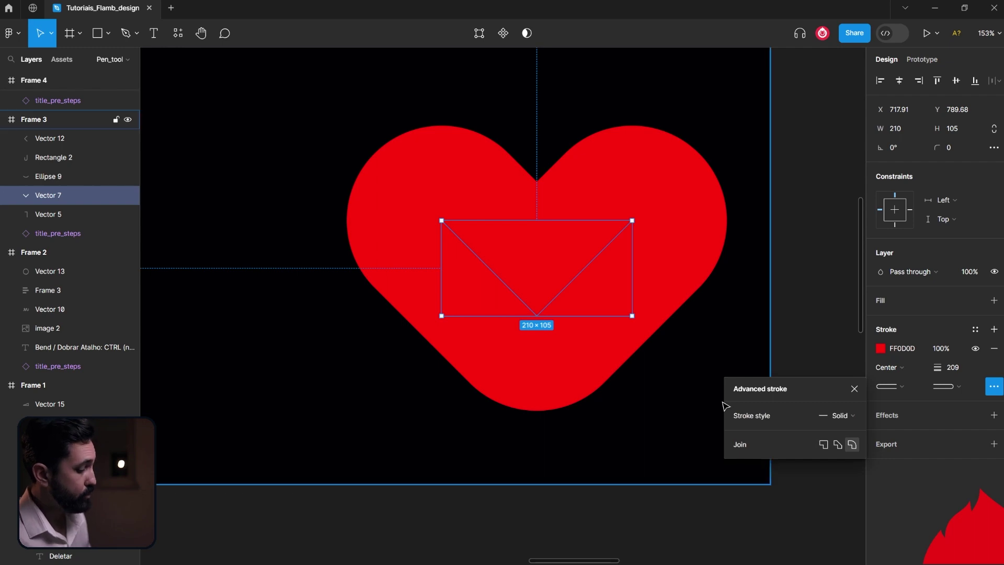
key(ctrl+z)
Bend the heart's bottom point and shorten its handles to keep it nearly pointed.
double_click(546, 309)
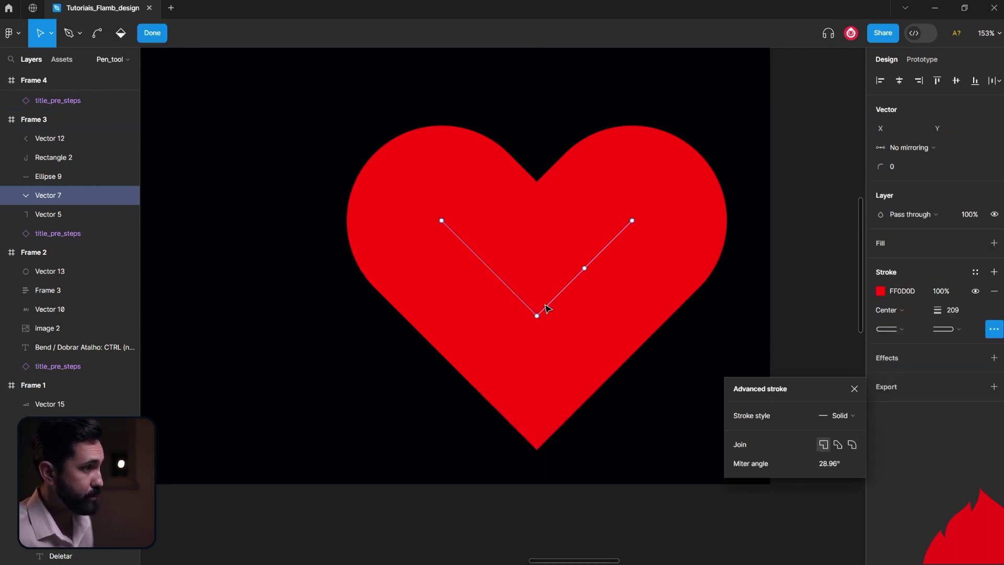
key(ctrl)
click(537, 316)
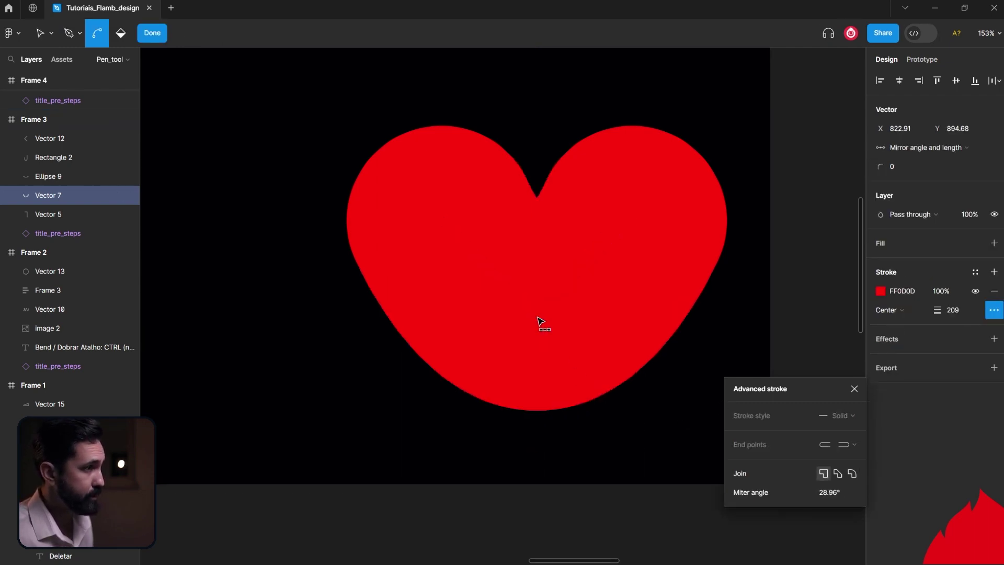
click(537, 316)
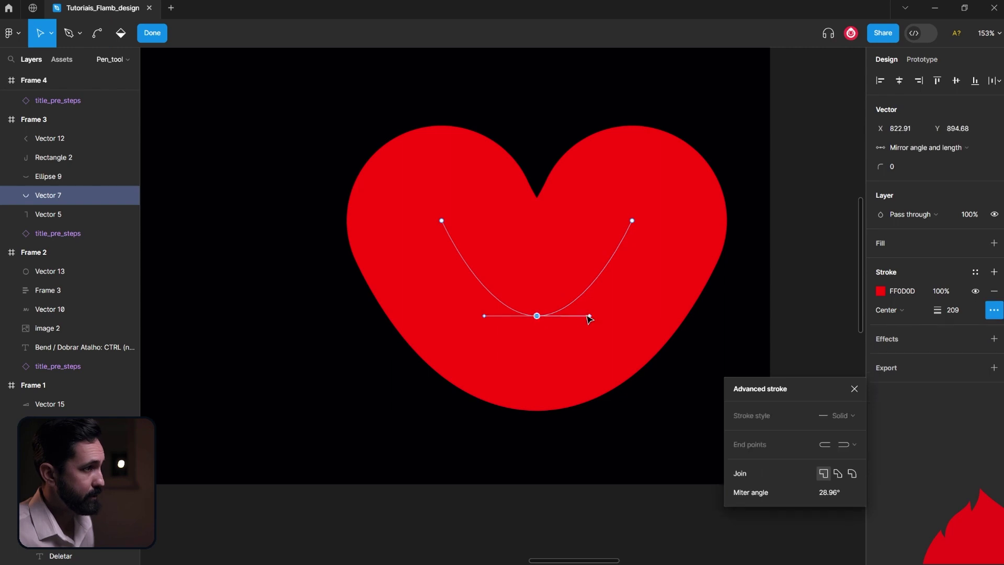
drag(589, 316, 544, 314)
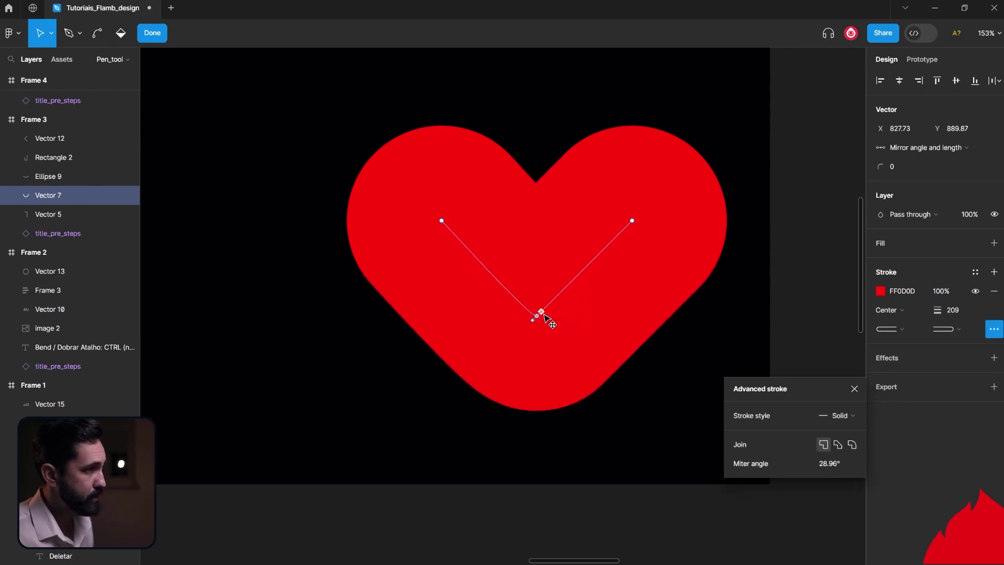
drag(544, 314, 546, 317)
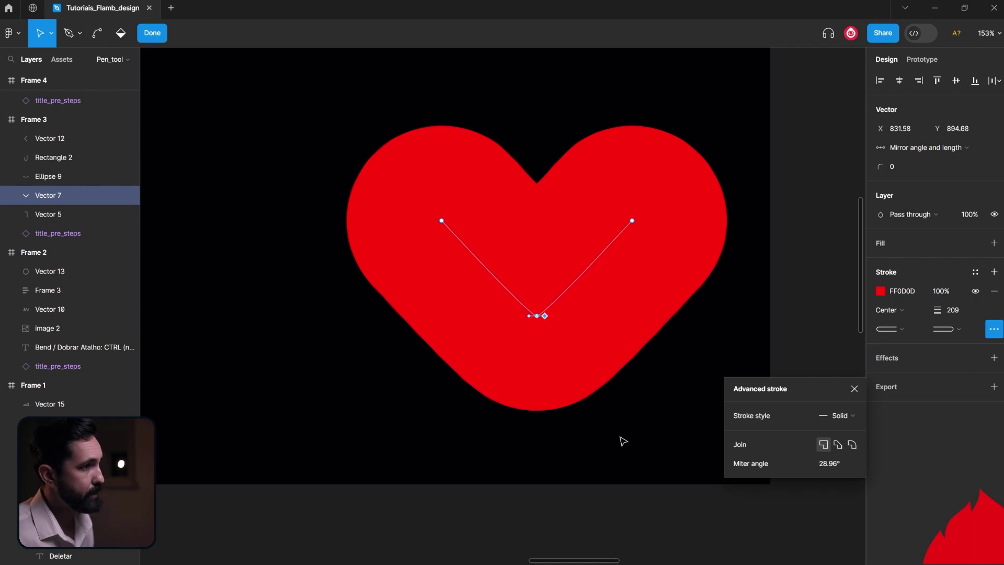
key(Escape)
scroll(623, 441, up, 2)
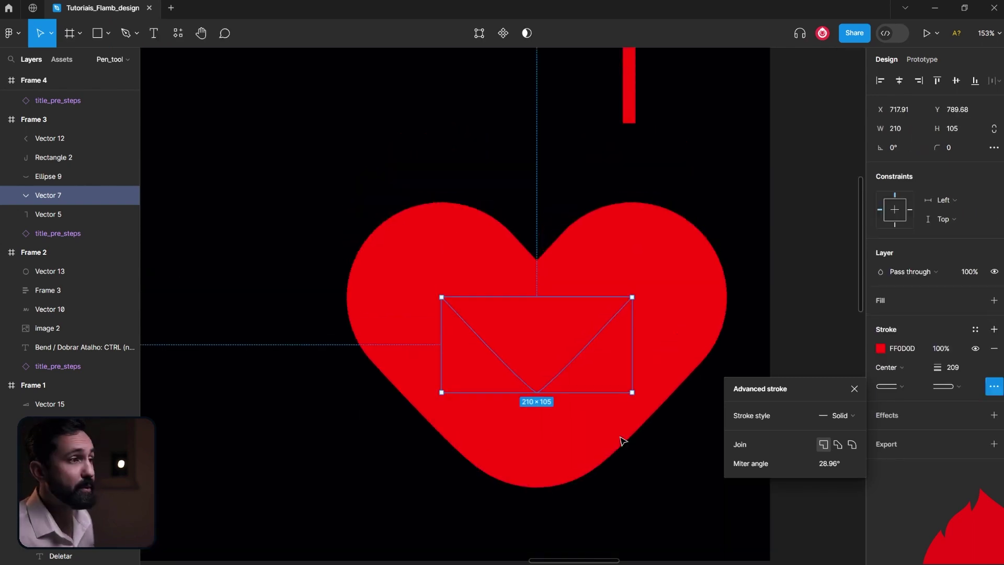
Close the advanced stroke settings and scroll up to the red chevron and L-shaped stroke.
scroll(623, 441, up, 1)
scroll(622, 441, up, 1)
scroll(622, 441, up, 3)
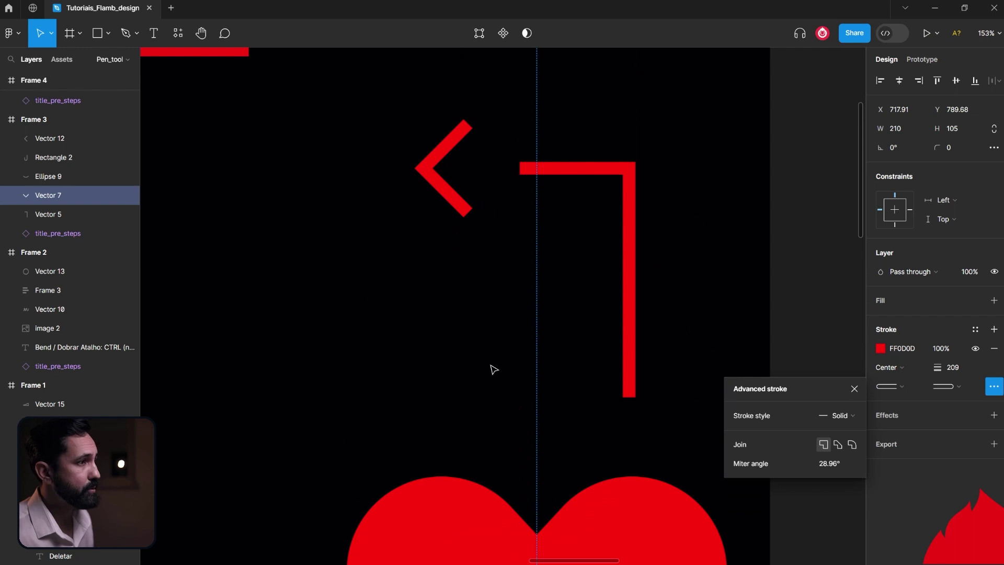
click(493, 368)
scroll(522, 305, up, 1)
click(548, 240)
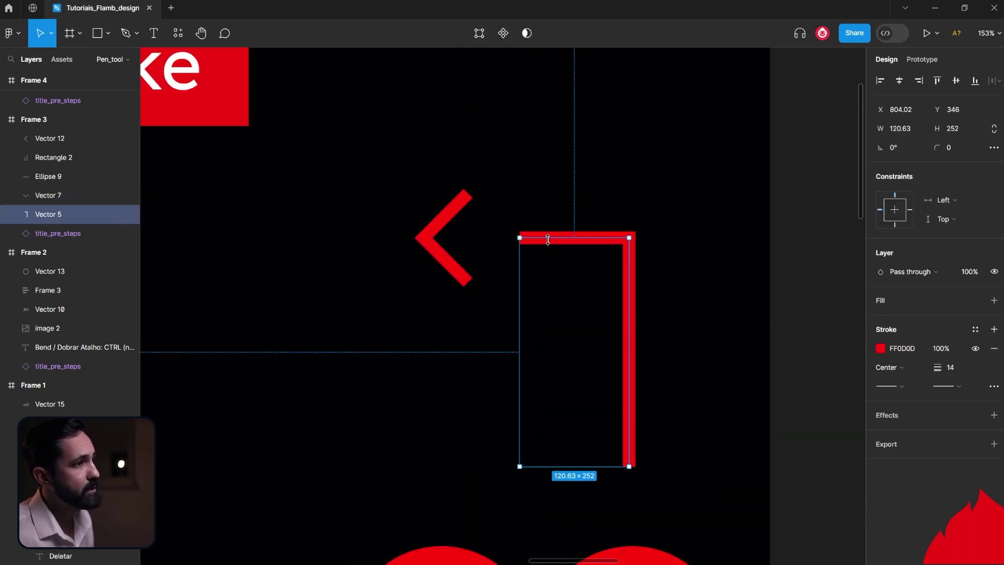
click(438, 257)
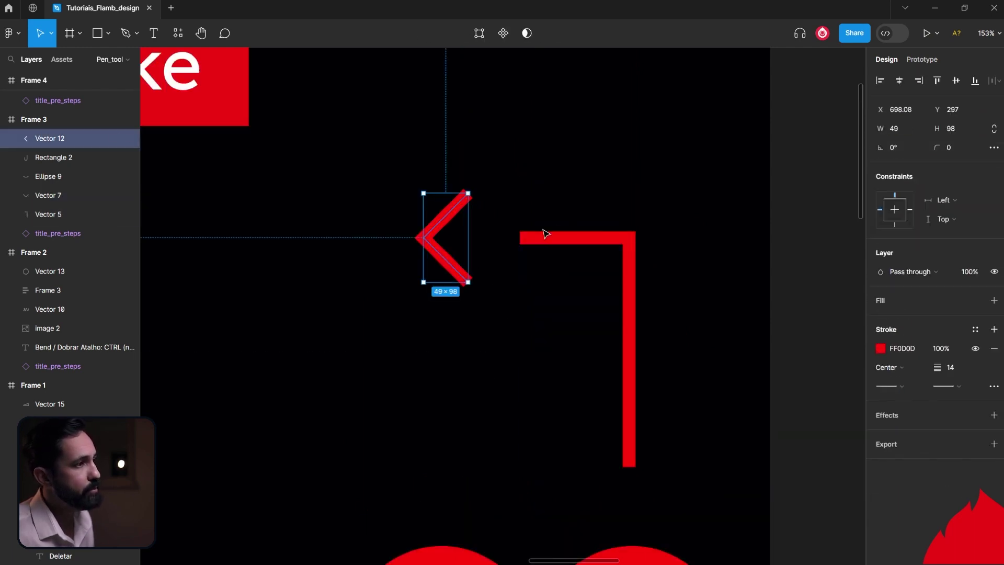
click(558, 235)
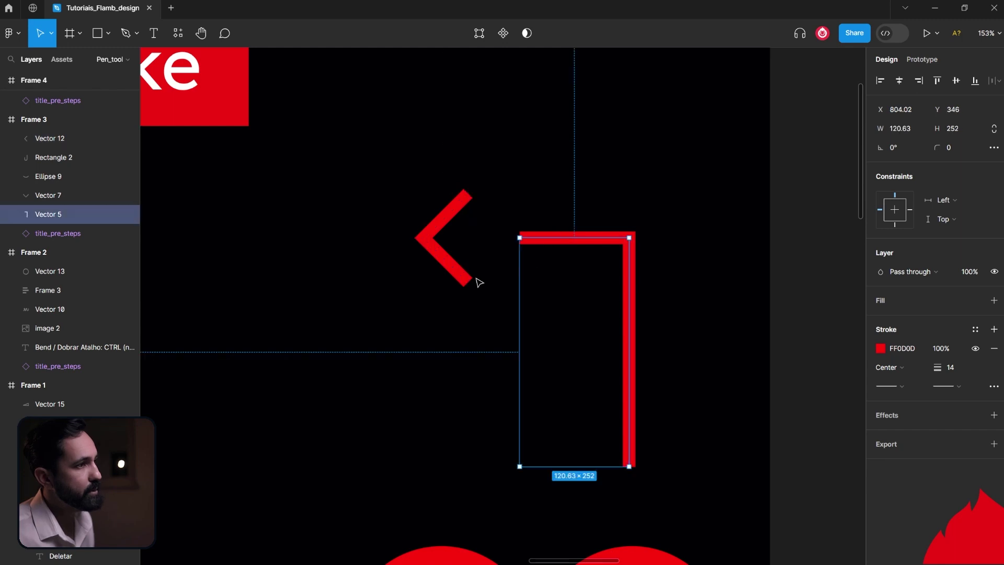
click(469, 315)
Inspect the L-shape's and chevron's points, then marquee-select both shapes.
double_click(548, 238)
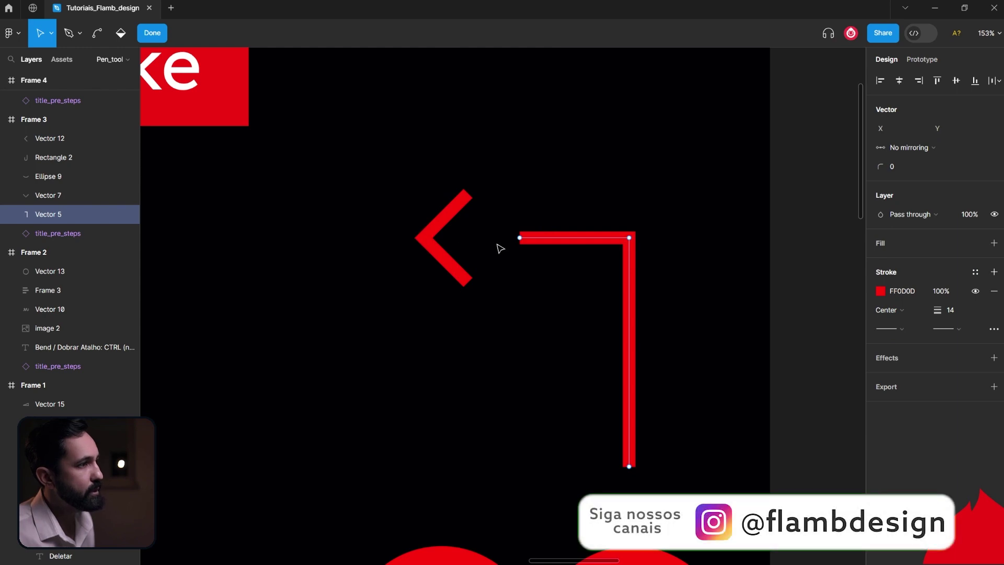
key(Escape)
click(428, 241)
double_click(428, 240)
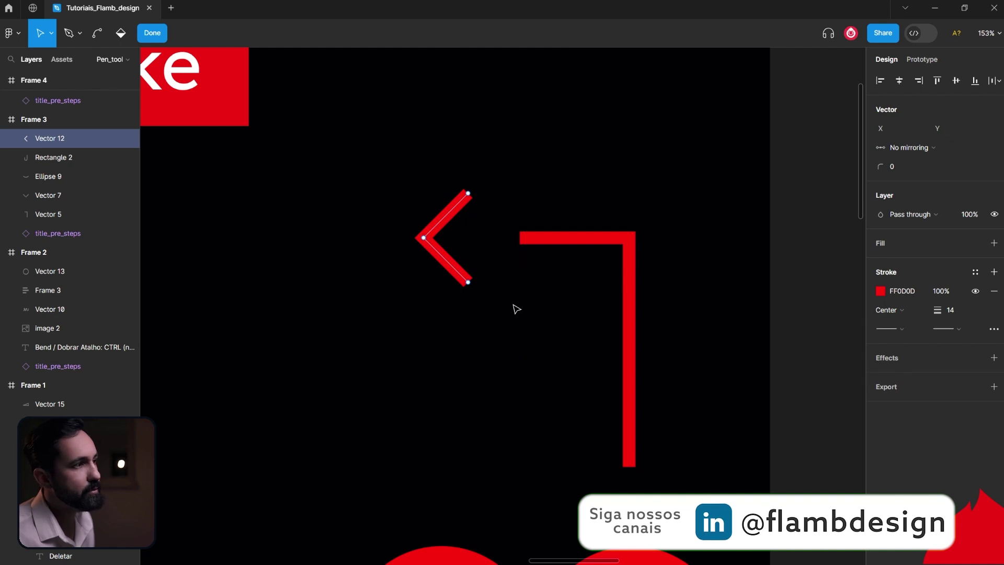
key(Escape)
click(467, 347)
drag(356, 182, 662, 356)
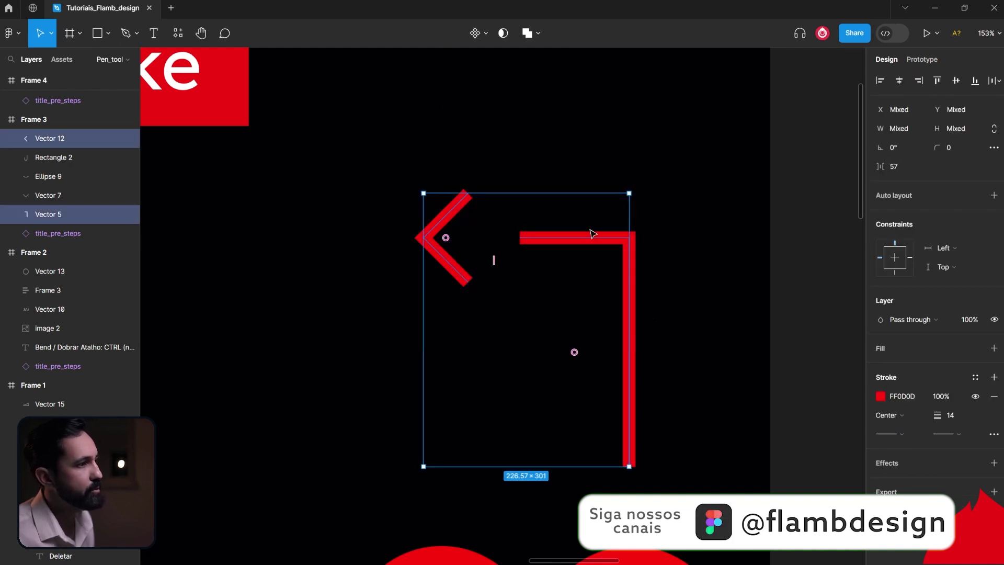
Flatten the chevron and L-stroke into one vector and drag the L's loose end onto the tip.
right_click(576, 232)
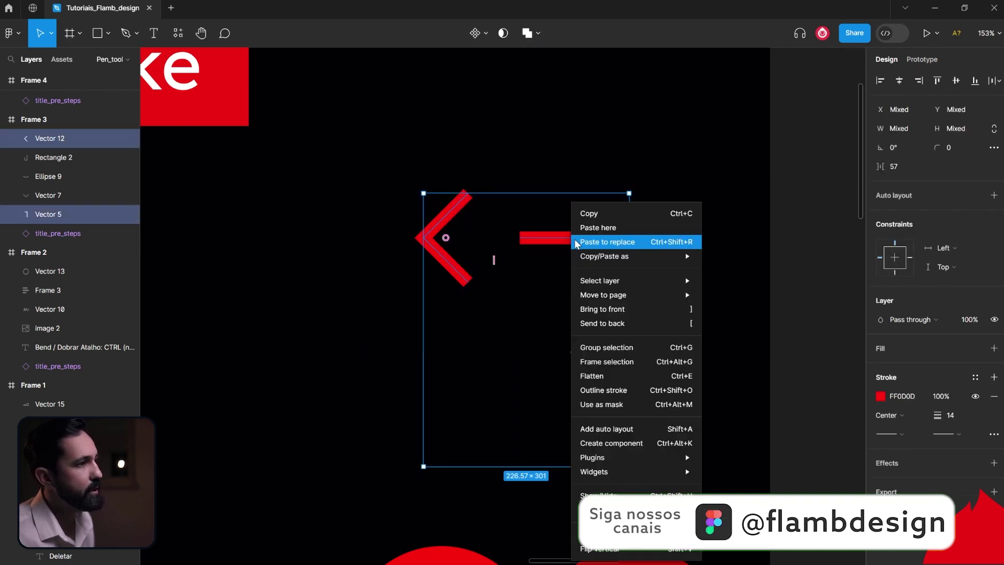
click(635, 374)
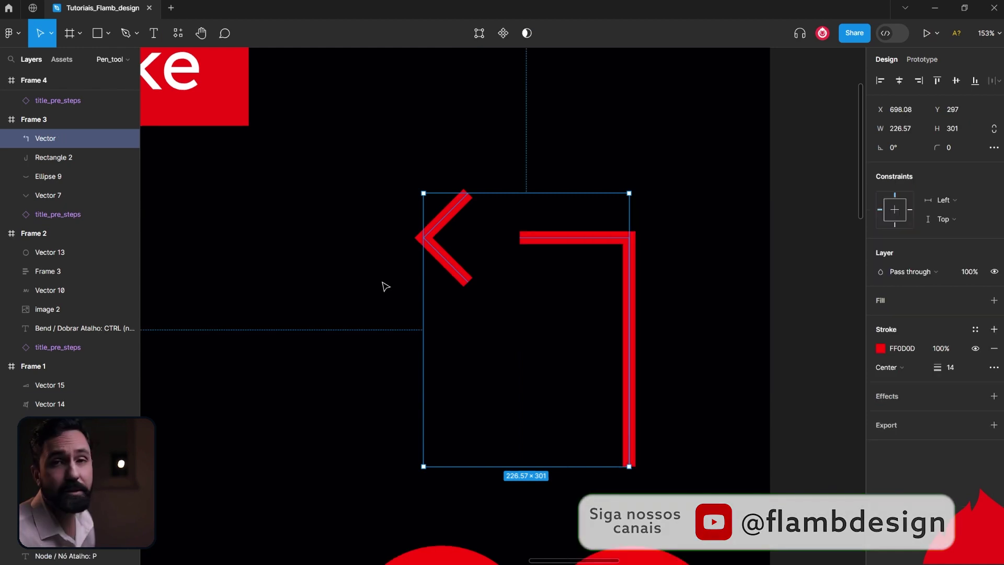
click(391, 278)
double_click(552, 241)
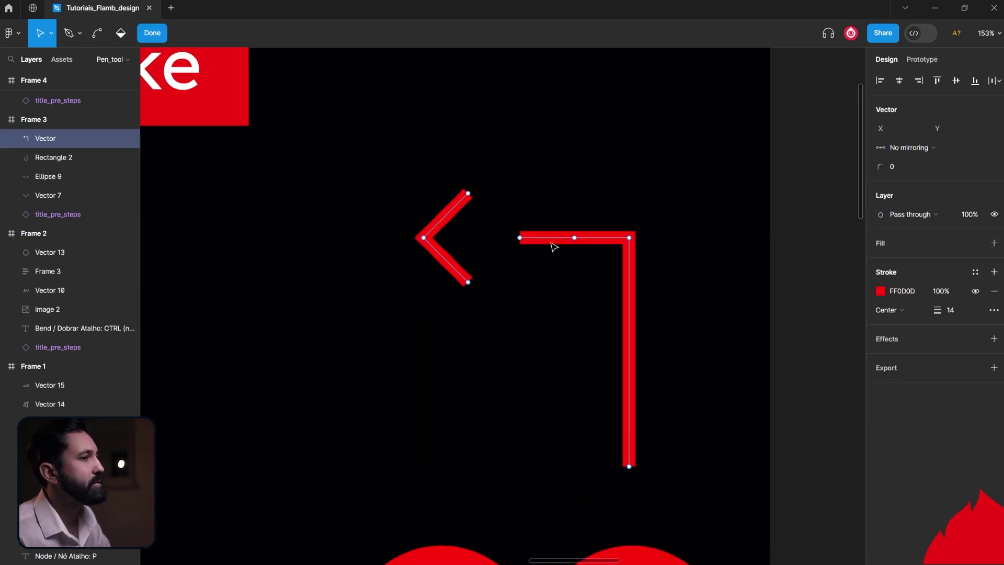
drag(520, 238, 426, 241)
Reselect the arrow, try bending its tip up-right, then undo the bend.
key(Escape)
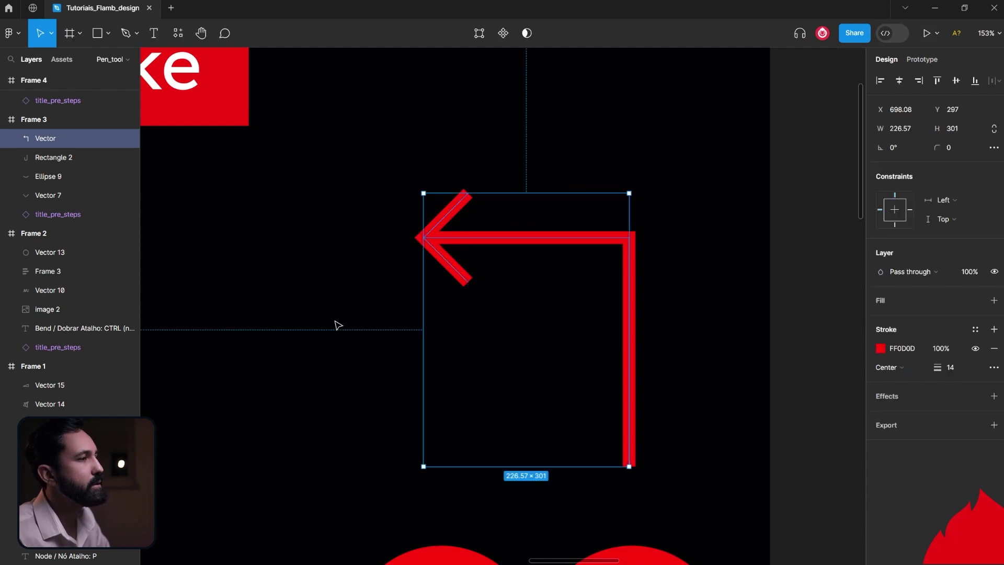
key(Escape)
click(426, 237)
double_click(423, 240)
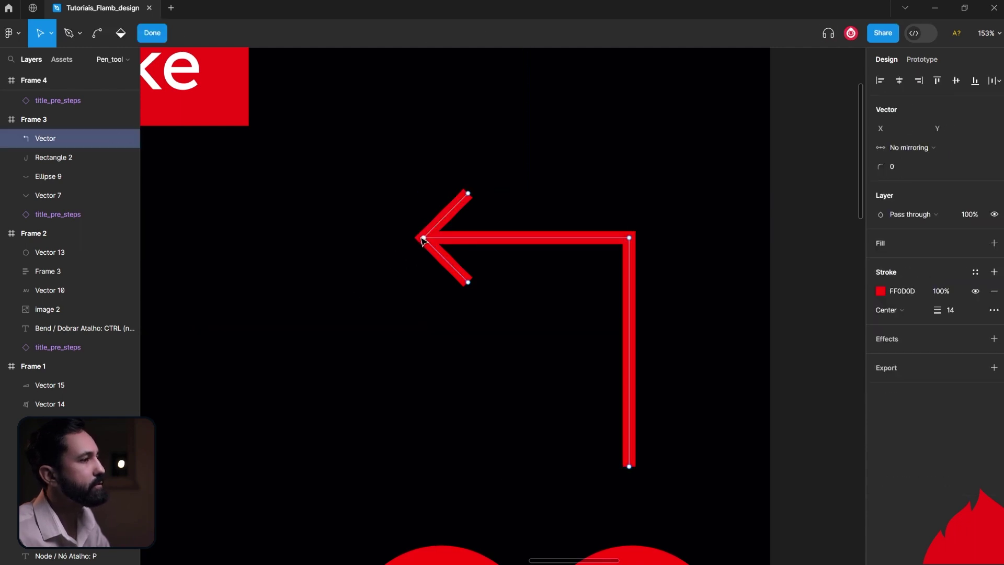
drag(423, 235, 578, 157)
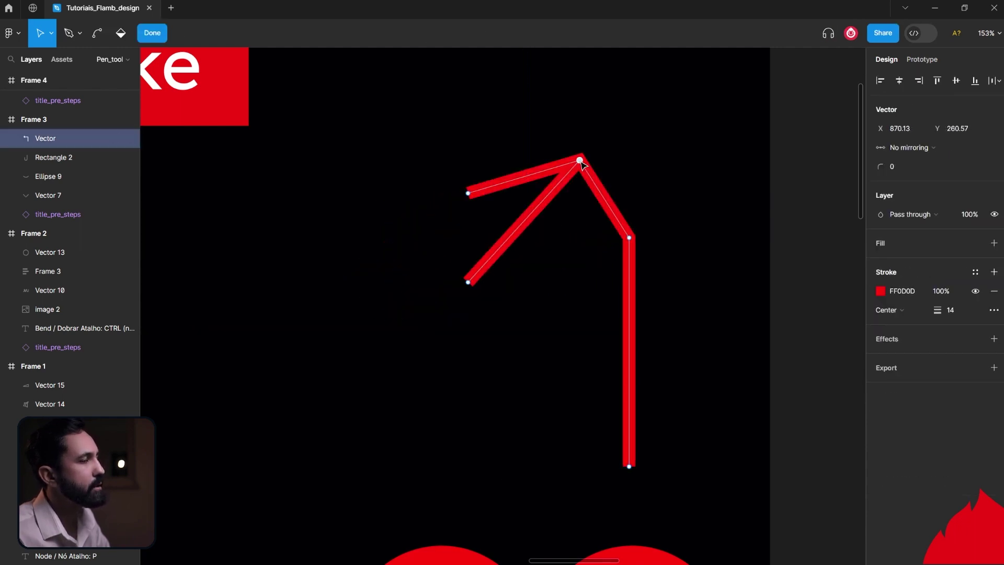
key(ctrl+z)
key(Escape)
Pull the shaft end back from the tip, then join tip and shaft end with a segment.
double_click(607, 241)
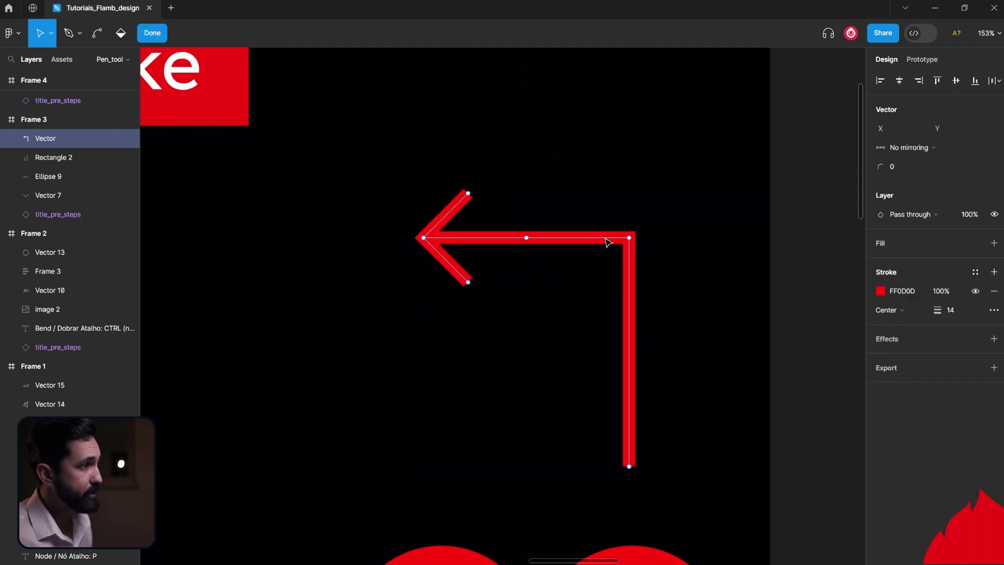
drag(423, 237, 519, 237)
drag(373, 224, 553, 258)
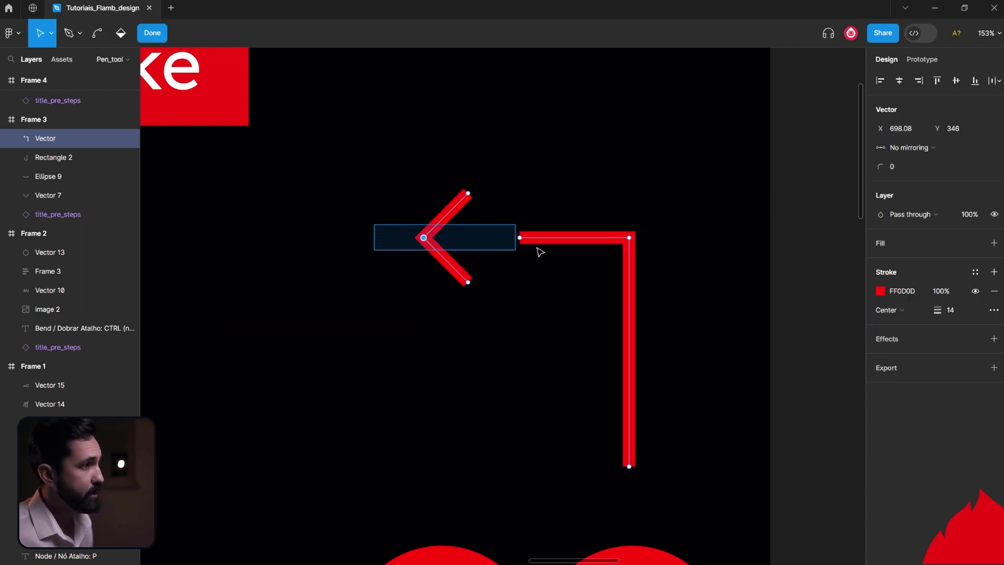
key(ctrl)
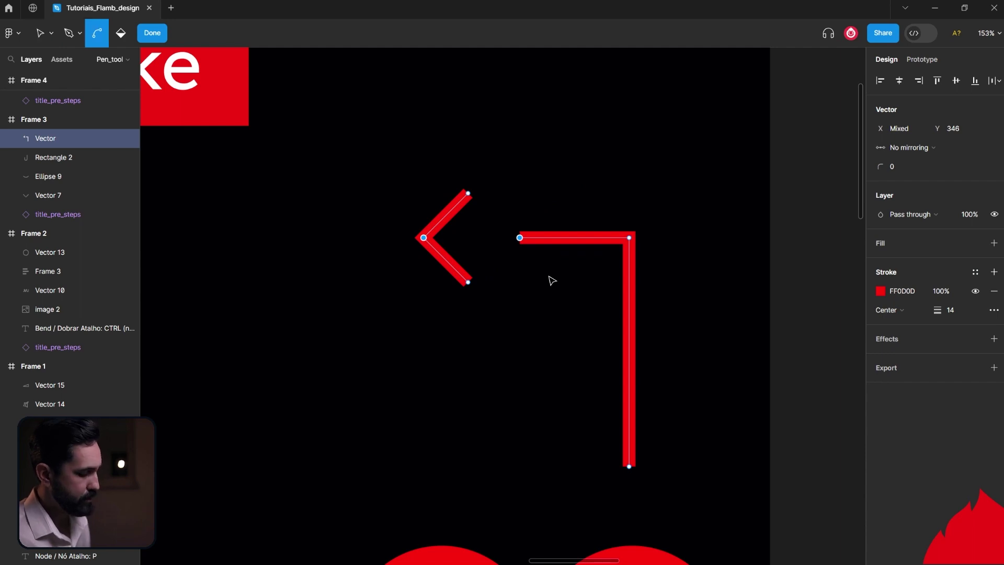
key(ctrl+j)
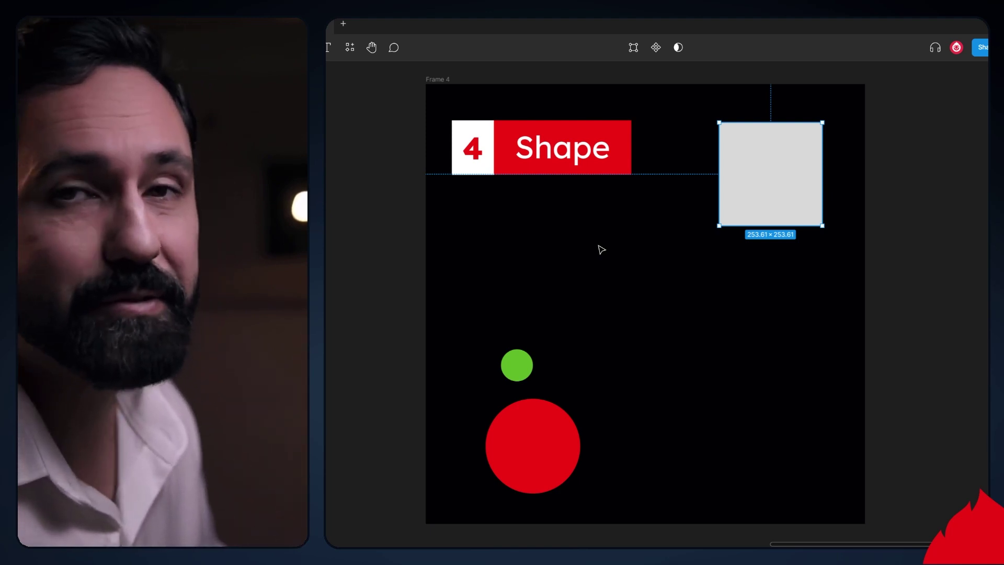
Scroll to the Frame 4 Shape slide with the grey square and the red and green circles.
scroll(696, 213, up, 2)
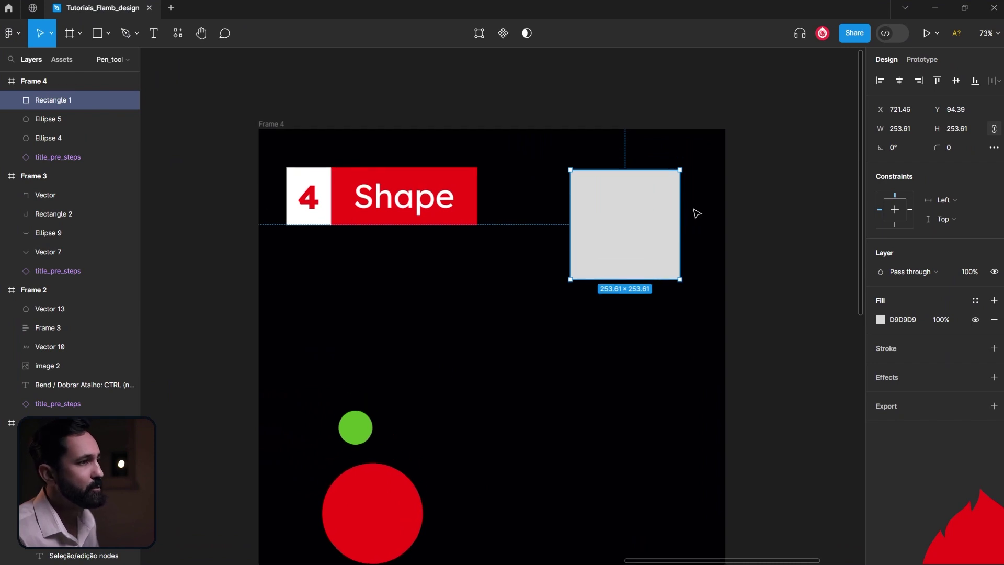
Drag the square's top-left and bottom-right corners inward into a skewed leaf outline.
drag(693, 209, 621, 246)
double_click(571, 242)
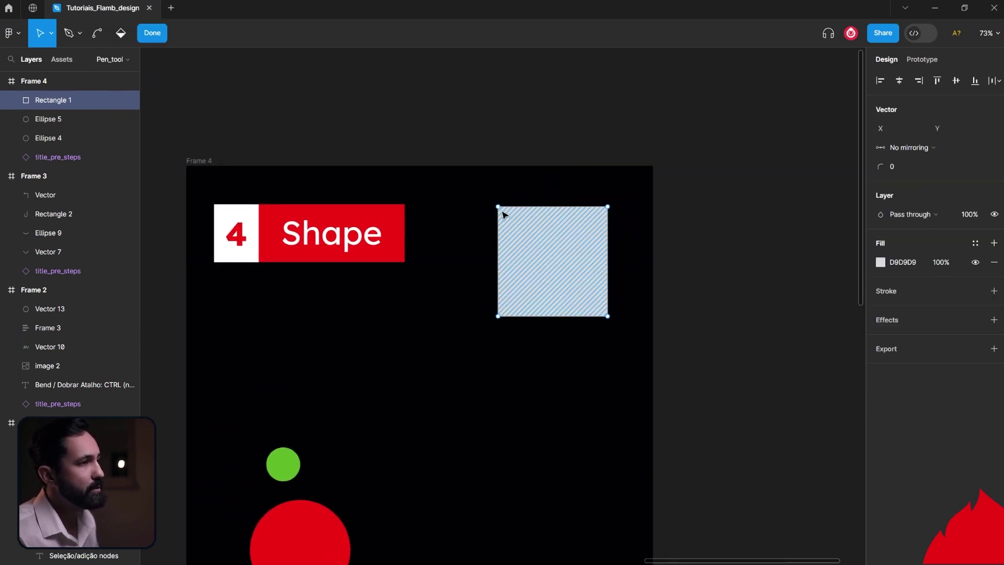
drag(498, 207, 522, 250)
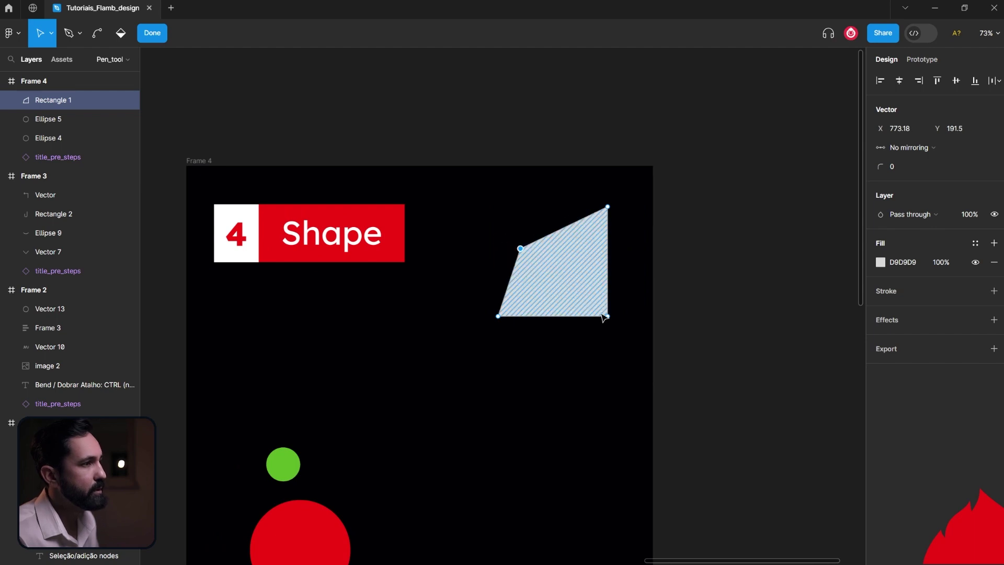
key(Escape)
key(Return)
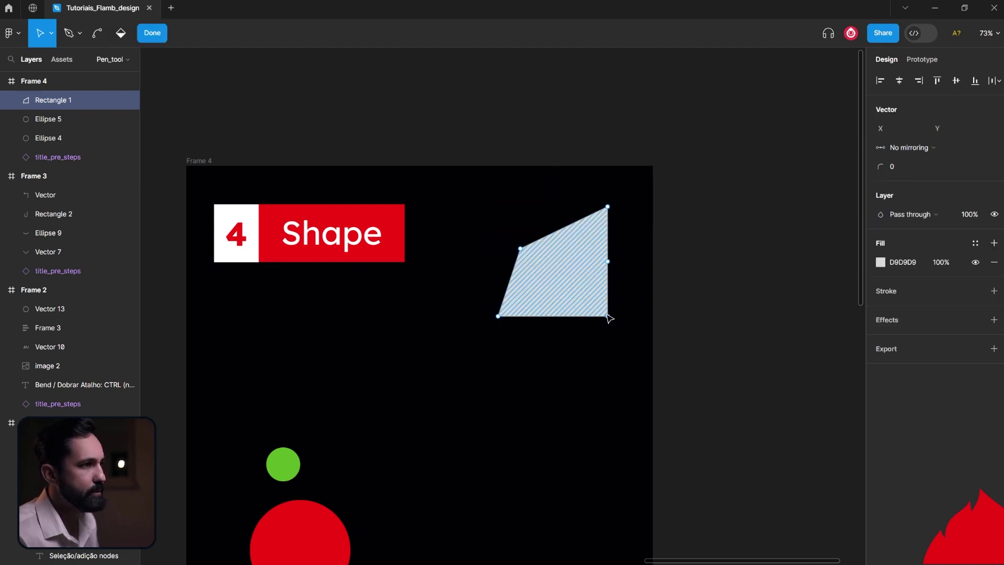
drag(607, 316, 589, 288)
Round the upper-left and lower-right corner points to radius 290.
drag(489, 232, 526, 254)
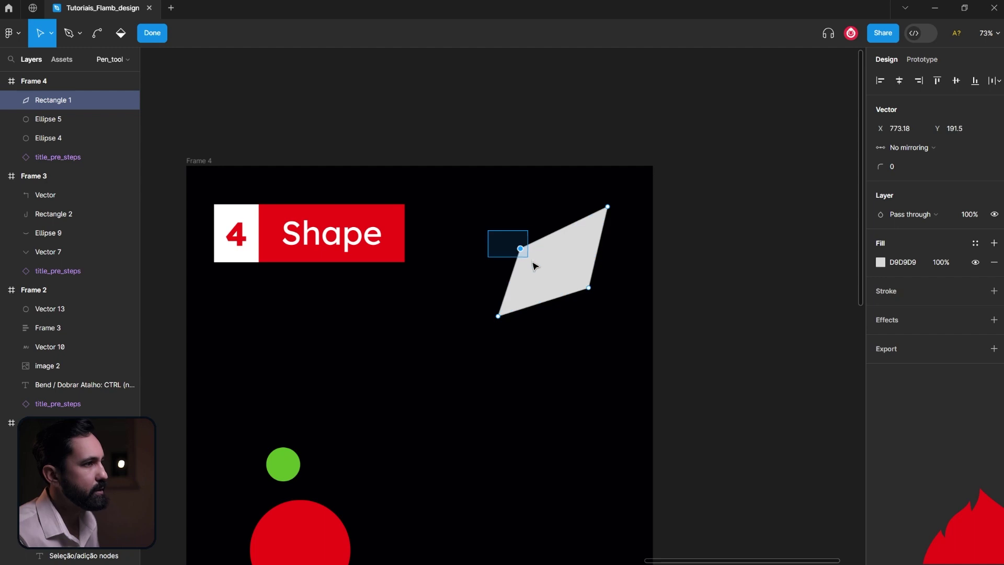
drag(878, 165, 966, 166)
key(ctrl+a)
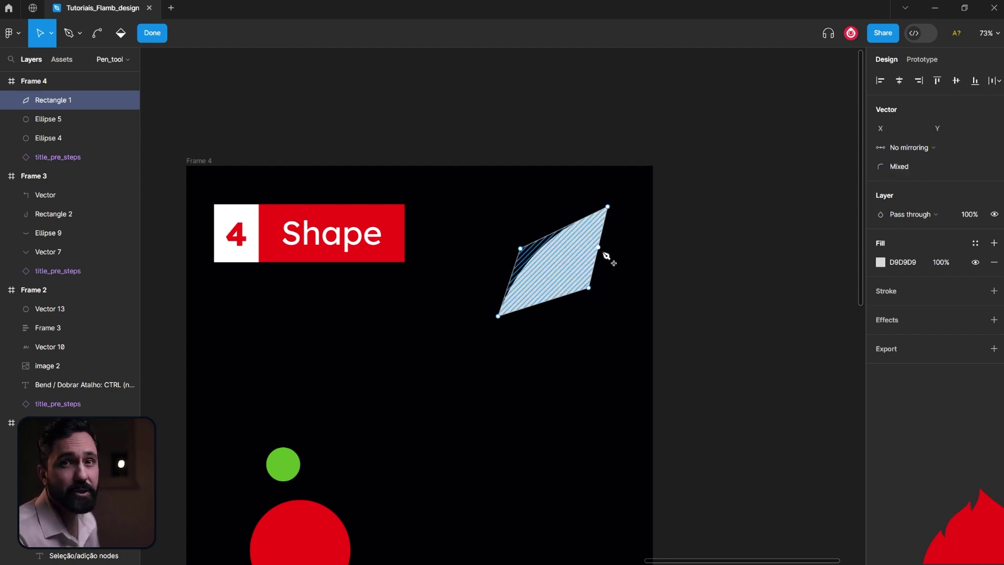
drag(606, 318, 571, 281)
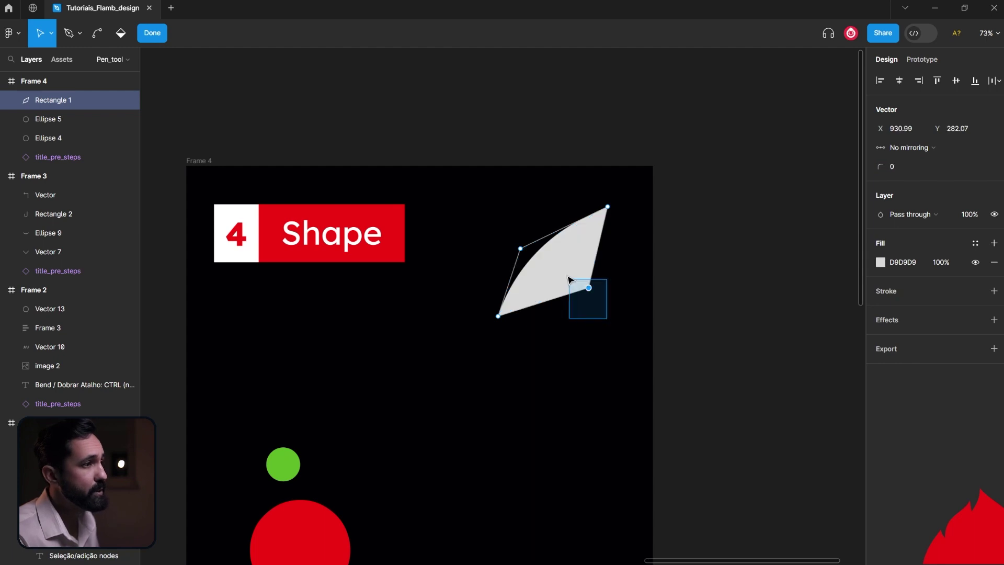
drag(880, 167, 886, 170)
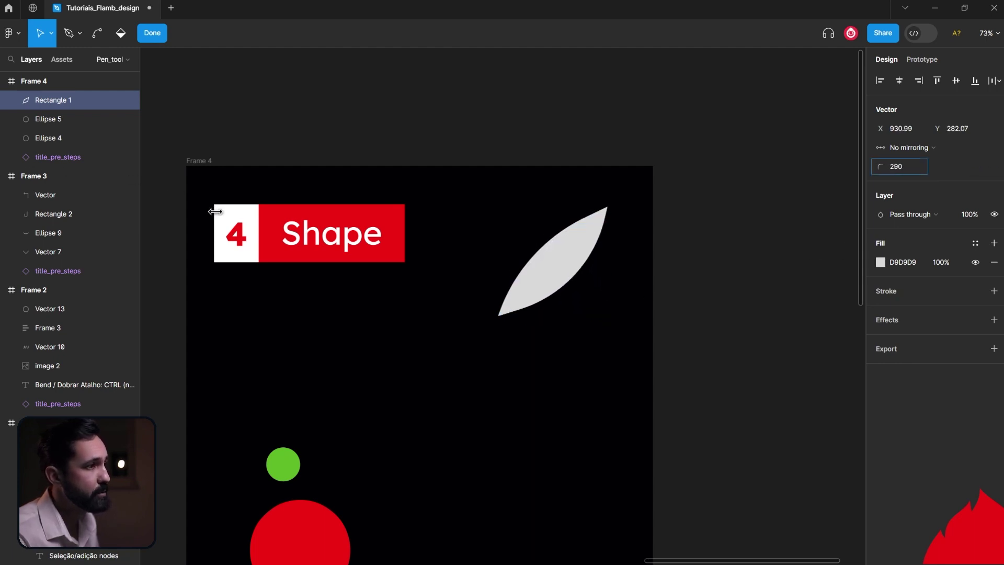
scroll(615, 330, down, 3)
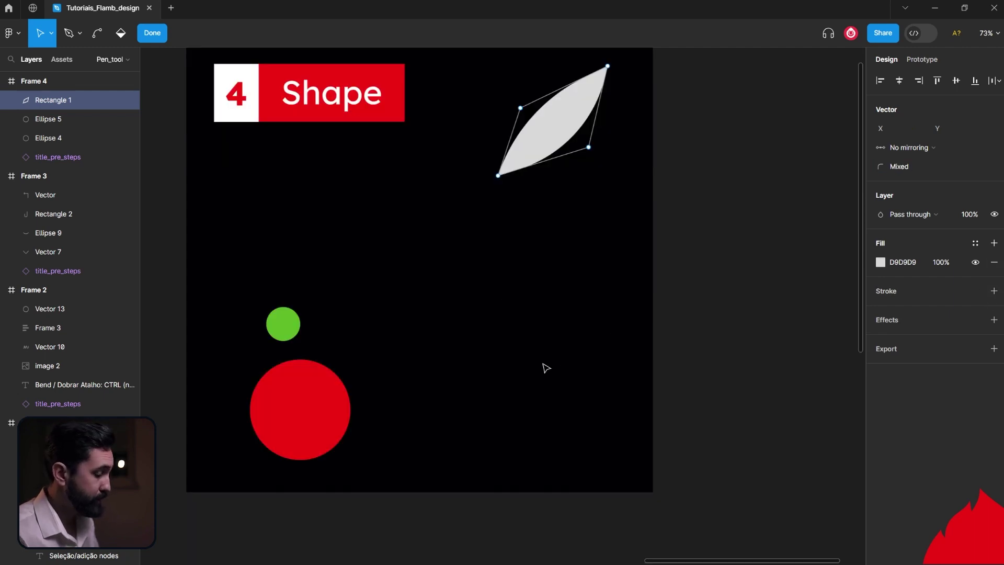
click(308, 401)
Lengthen the red circle's bottom point downward and push its top point down to flatten it.
drag(403, 351, 563, 328)
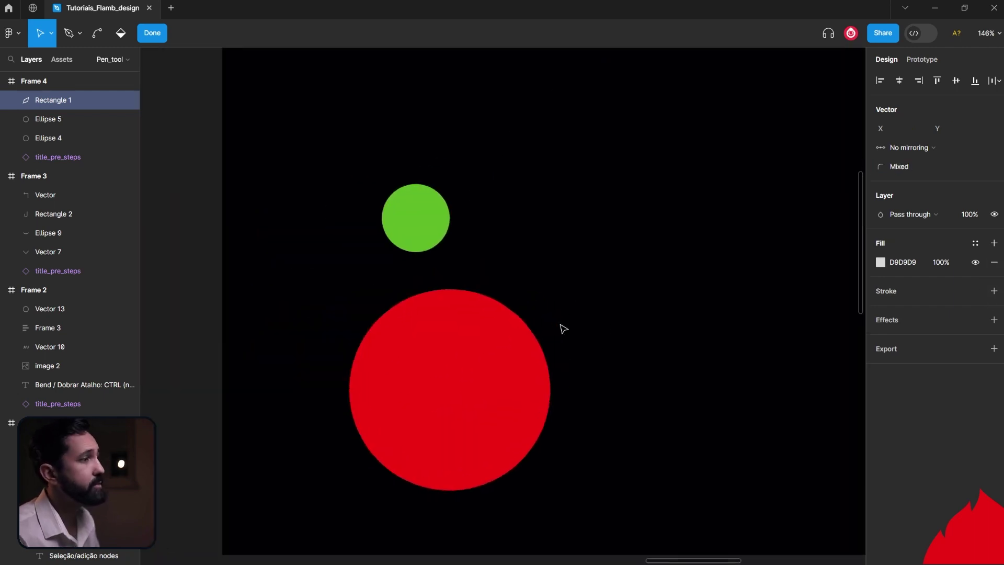
key(Escape)
click(475, 378)
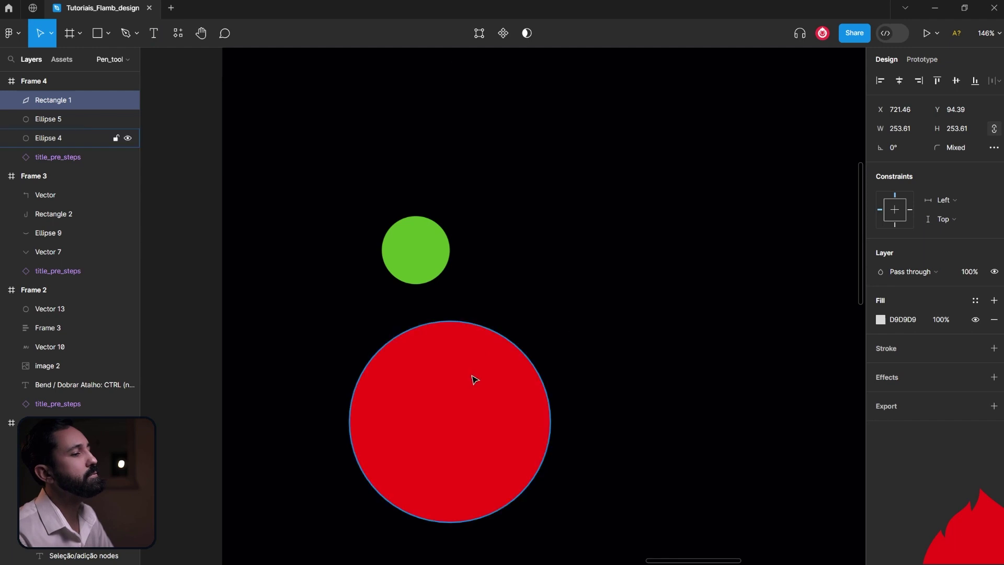
double_click(475, 379)
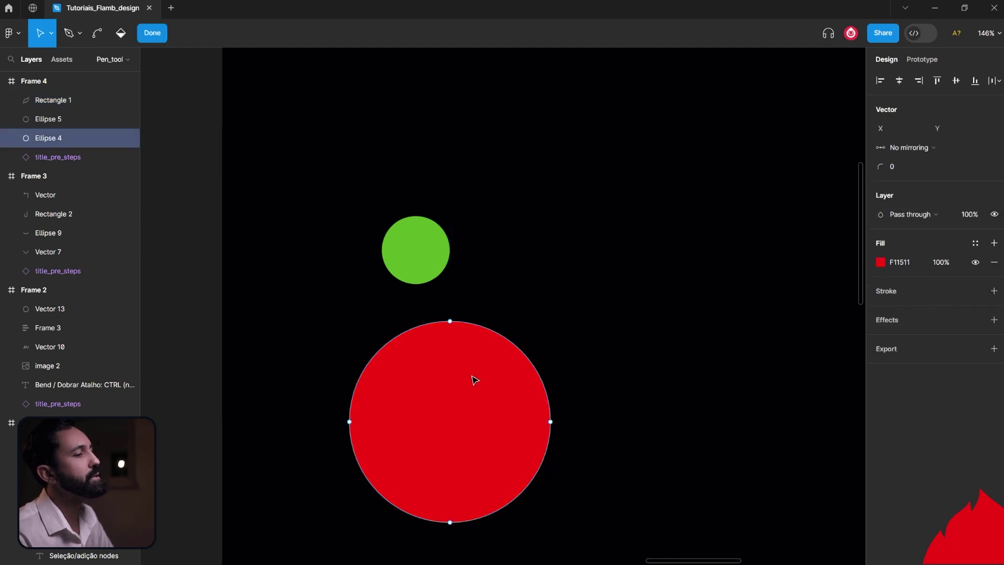
scroll(474, 382, down, 1)
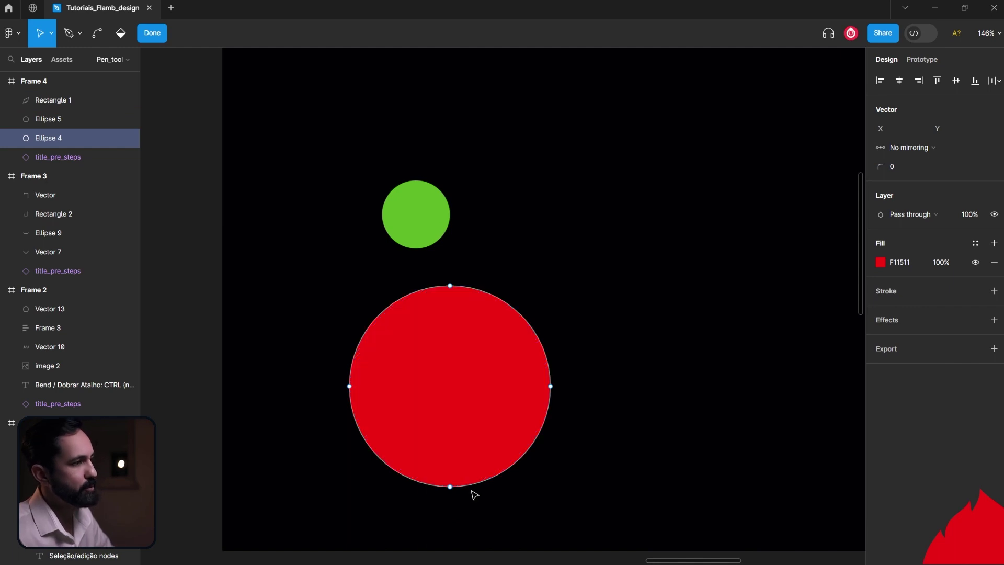
key(ctrl+a)
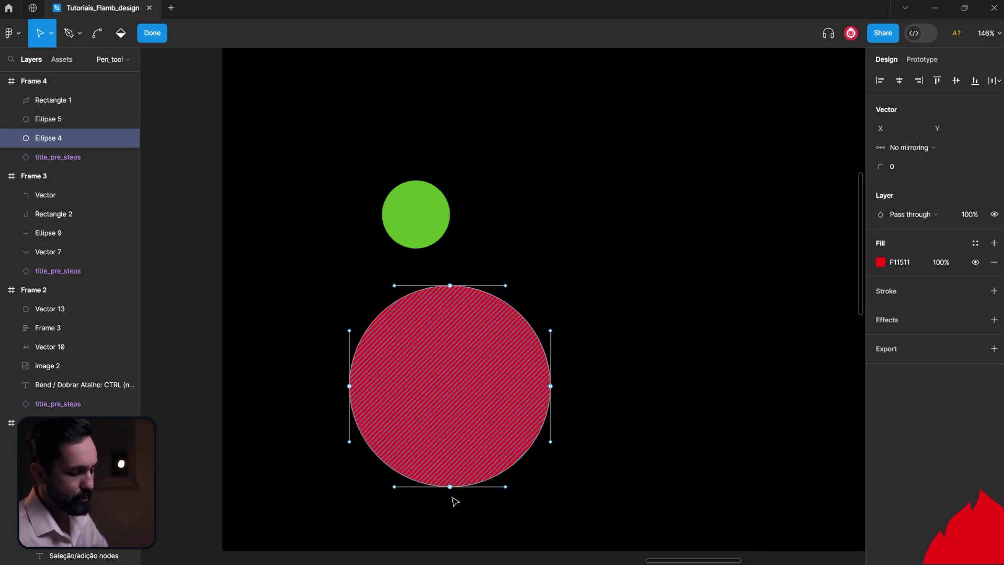
click(450, 489)
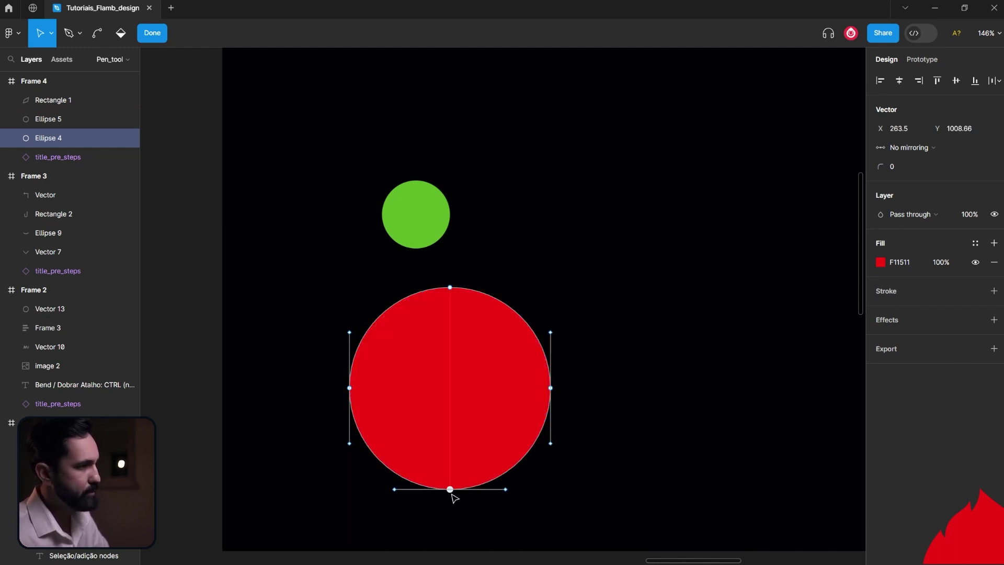
drag(453, 495, 453, 510)
click(451, 288)
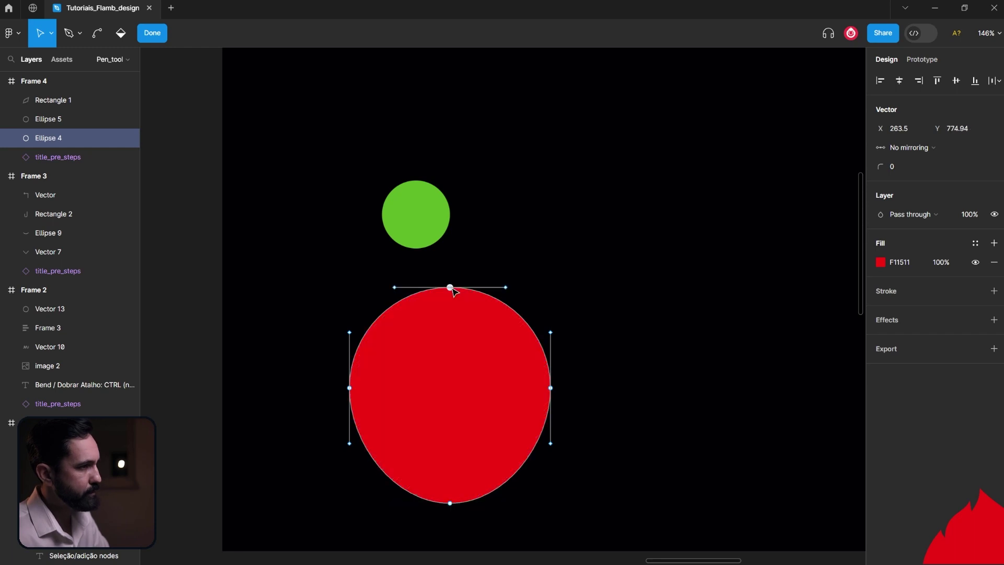
drag(452, 291, 459, 317)
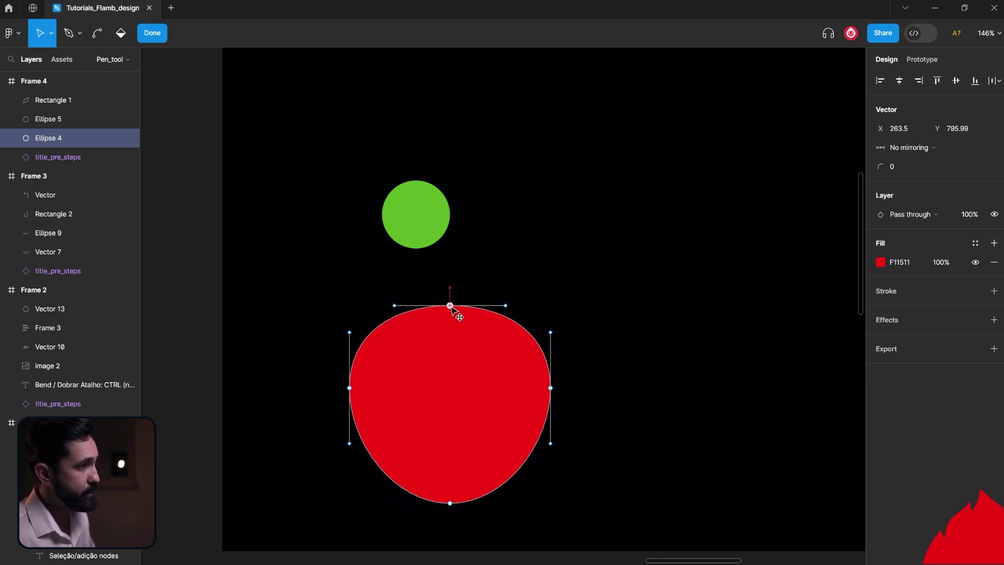
Start editing the green circle and select its right point.
key(Escape)
key(Escape)
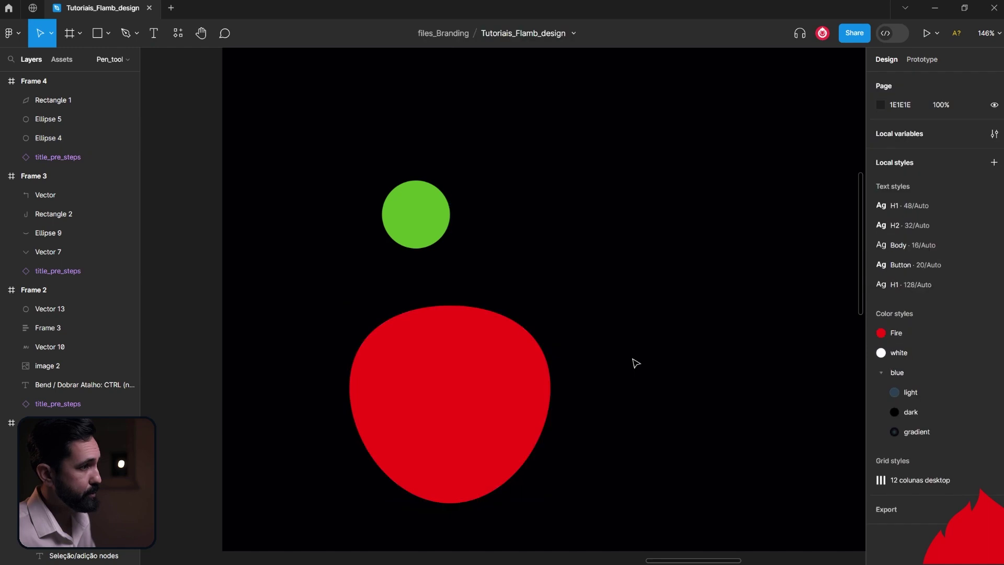
click(468, 248)
key(Return)
mouse_move(517, 240)
mouse_down()
mouse_move(482, 259)
mouse_move(552, 252)
mouse_up()
Nudge the green shape's left point outward and select its right point.
click(446, 251)
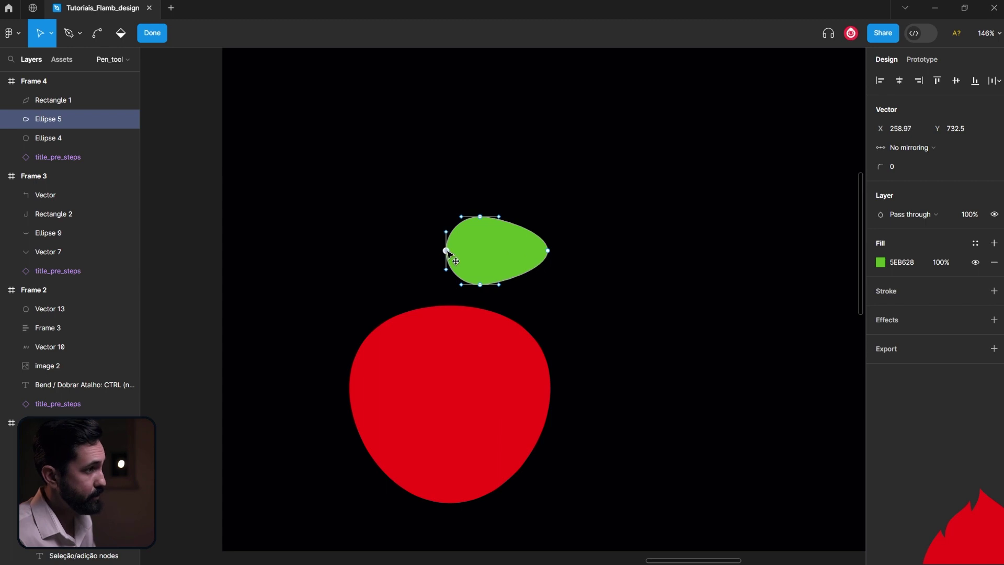
drag(444, 249, 437, 251)
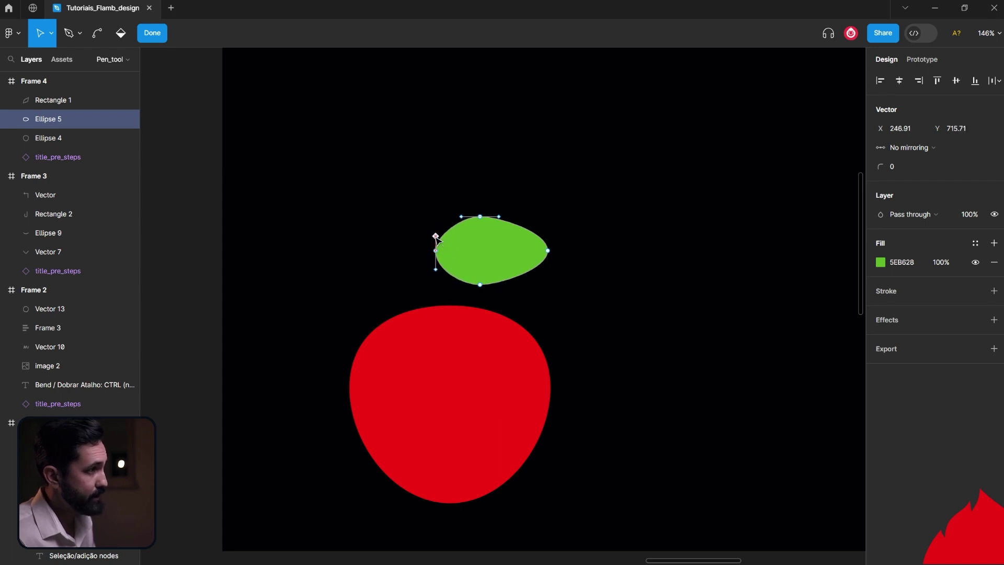
click(437, 251)
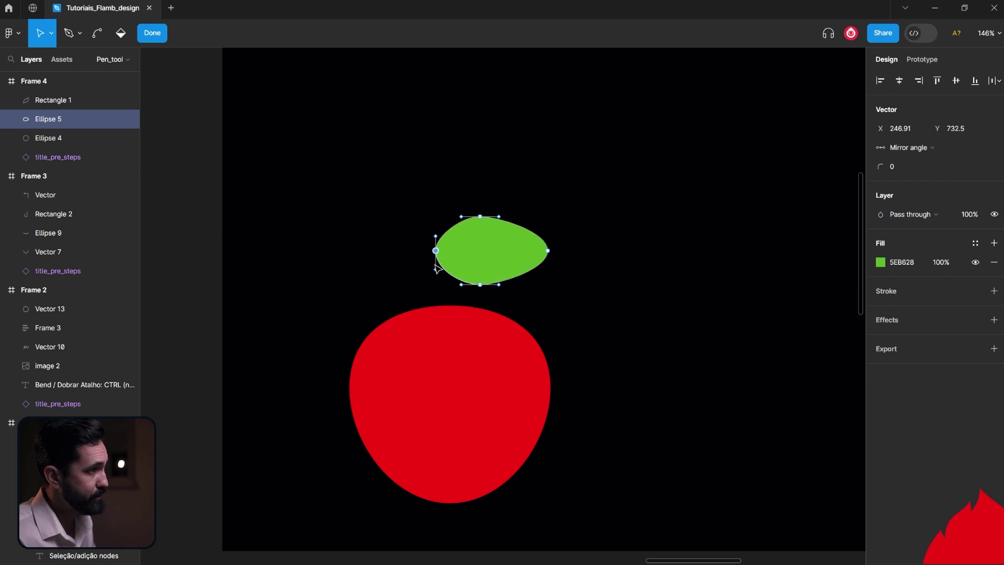
click(397, 250)
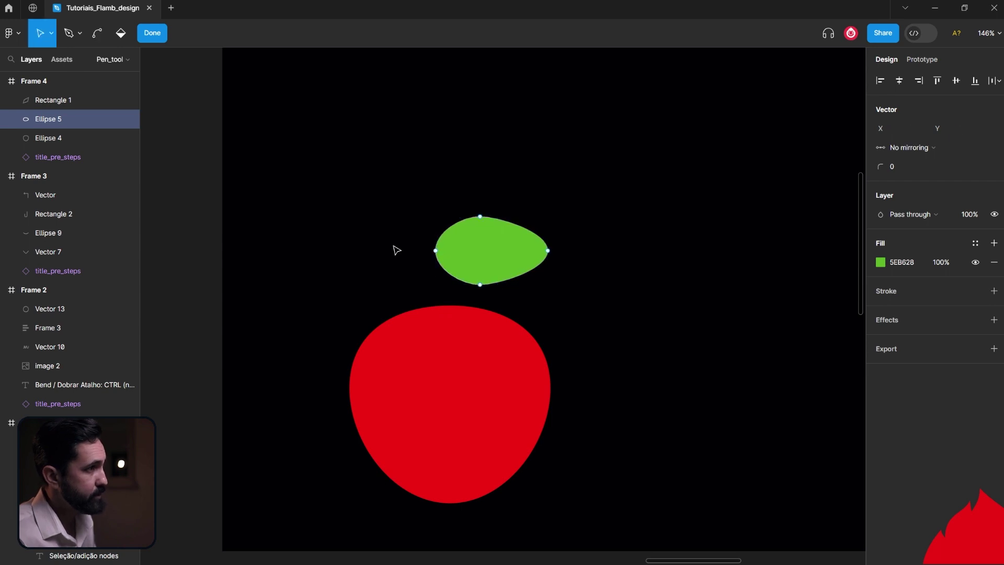
click(548, 252)
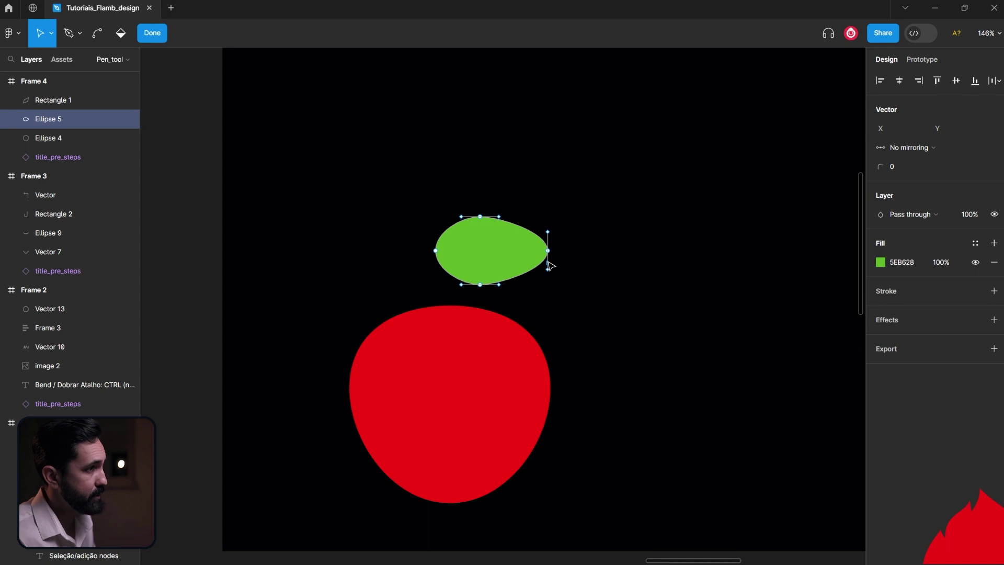
click(548, 252)
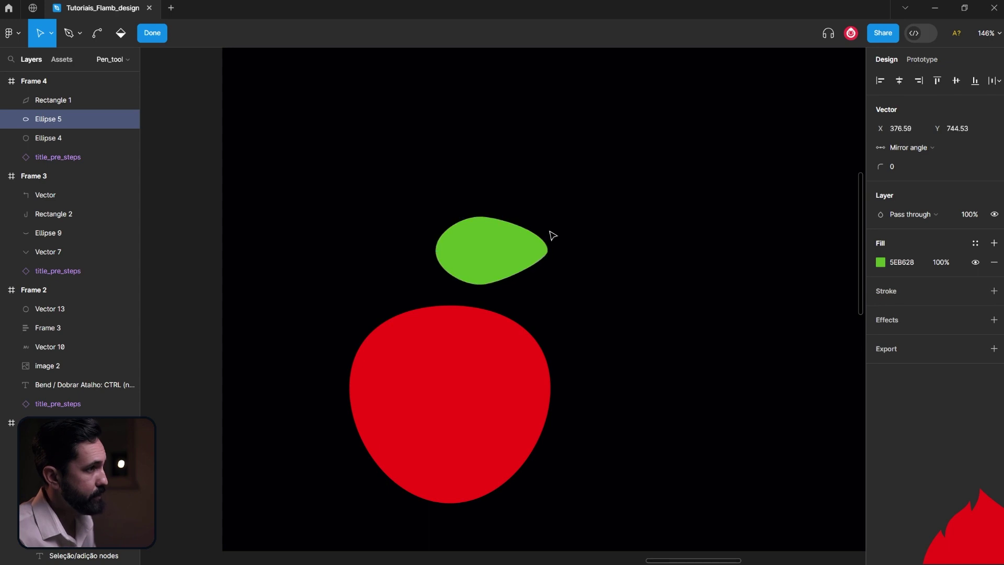
Stretch the leaf's upper edge and adjust its bottom curve into a pointed leaf.
scroll(547, 256, up, 5)
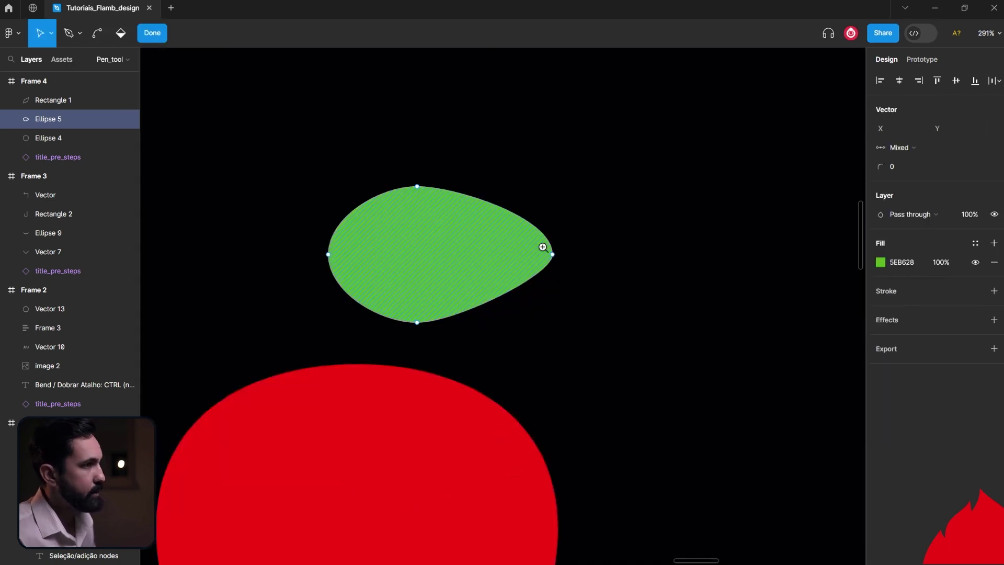
click(555, 258)
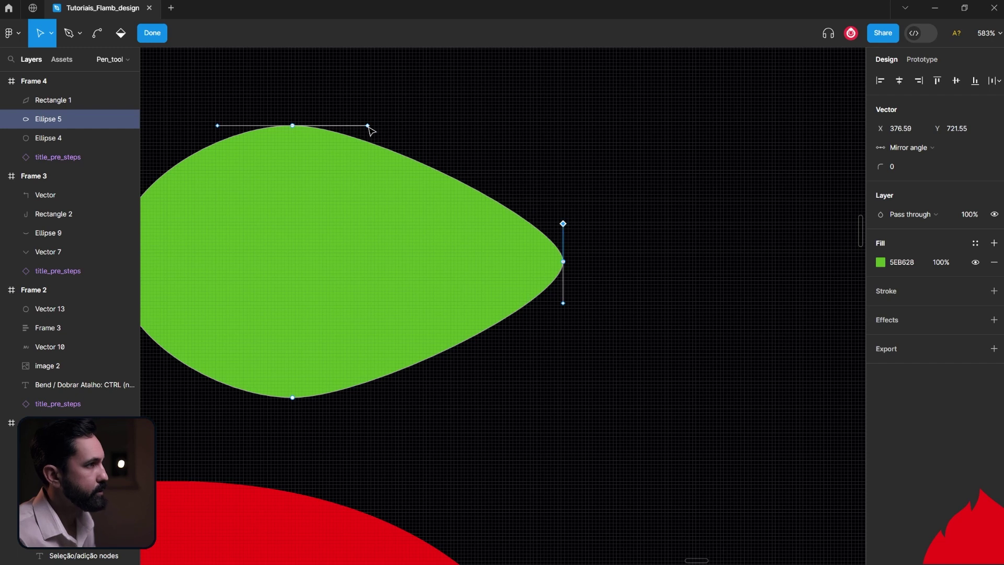
drag(369, 127, 421, 132)
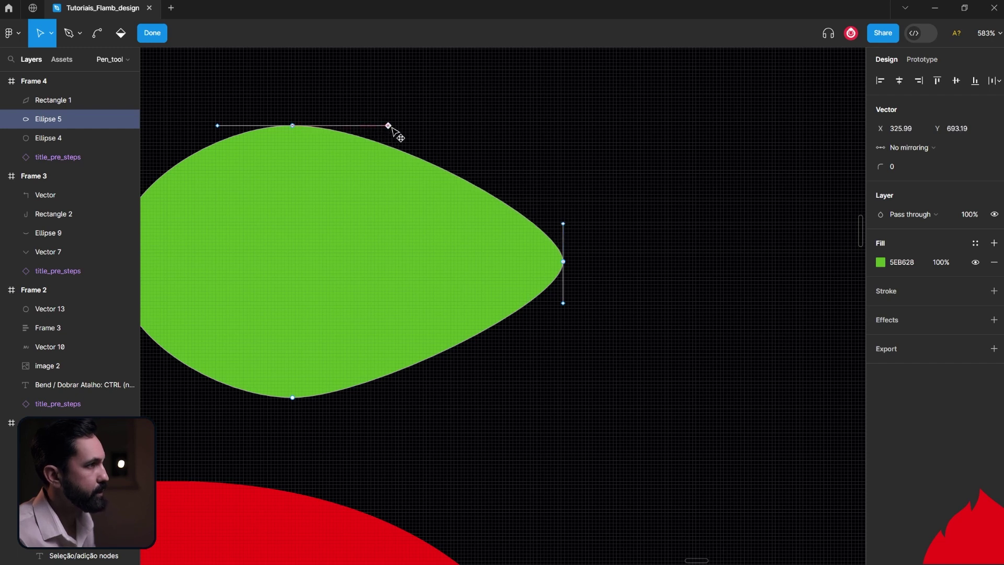
click(293, 397)
drag(368, 399, 404, 408)
key(Escape)
key(Escape)
Tilt the green leaf to 35.67° and set it on top of the red apple.
scroll(560, 444, down, 5)
click(523, 400)
mouse_move(561, 389)
mouse_down()
mouse_move(526, 397)
mouse_move(515, 421)
mouse_up()
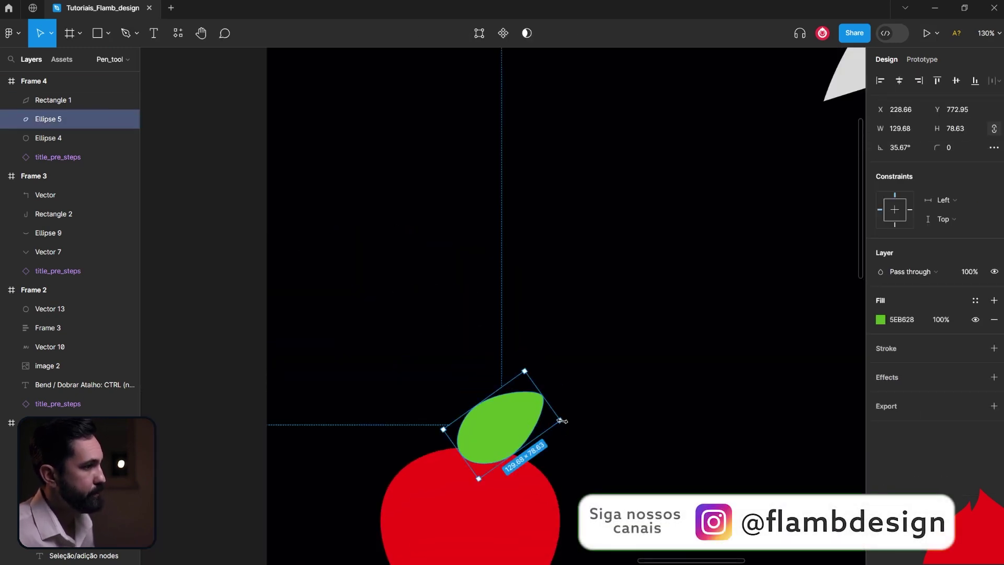
Rotate the leaf a bit further and taper the bottom of the red apple.
drag(556, 421, 546, 403)
scroll(523, 471, down, 3)
double_click(487, 502)
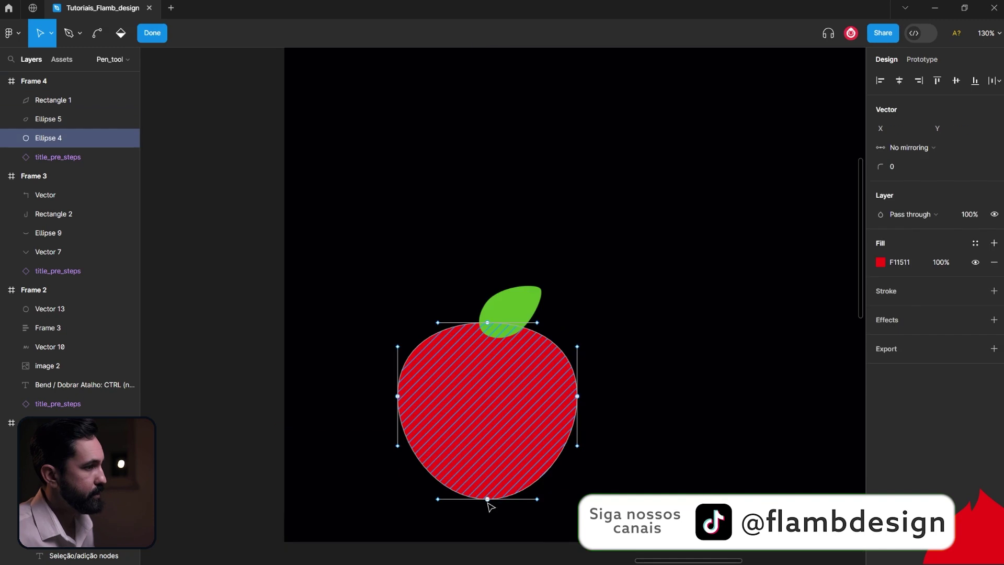
drag(489, 497, 501, 497)
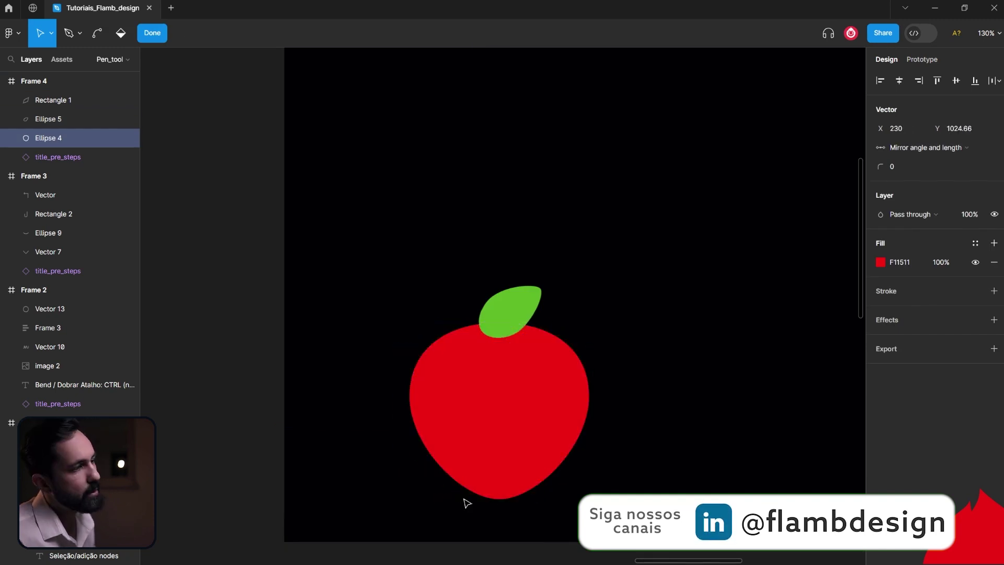
Duplicate the leaf as Ellipse 6 and rotate the copy the opposite way.
click(518, 306)
key(ctrl+d)
mouse_move(529, 265)
mouse_down()
mouse_move(430, 272)
mouse_move(476, 304)
mouse_move(437, 290)
mouse_move(464, 286)
mouse_move(490, 328)
mouse_up()
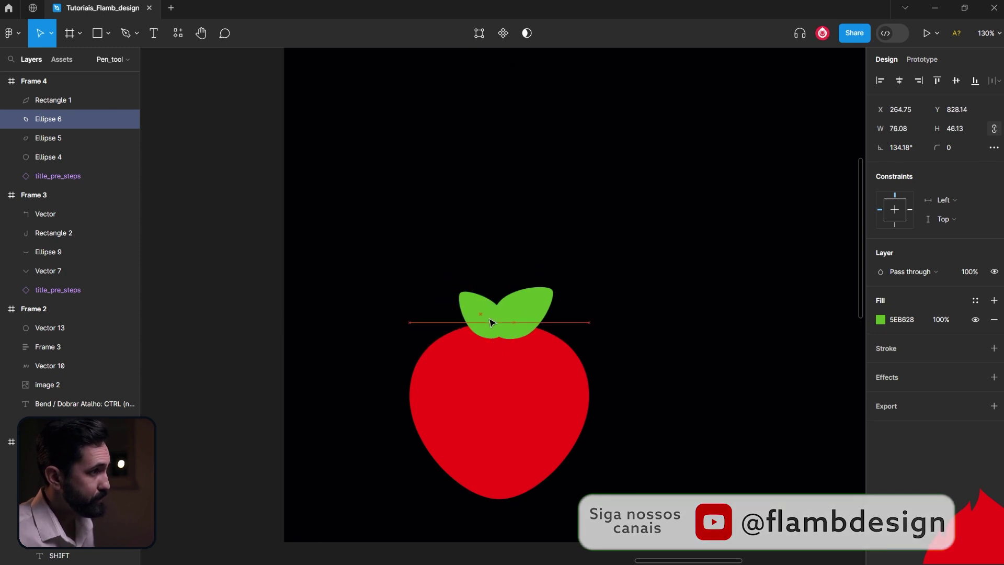
click(631, 343)
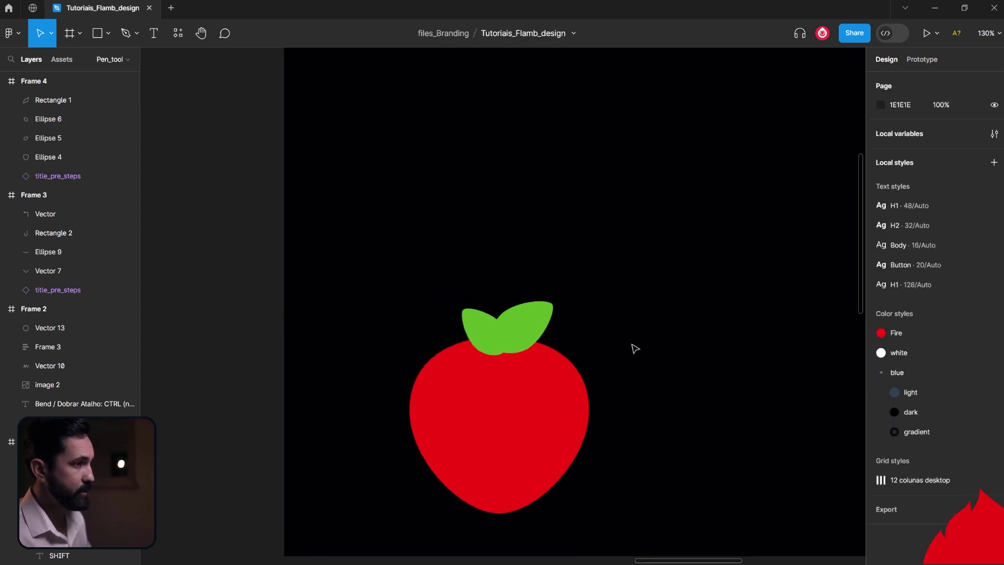
Duplicate the apple with both leaves to the right and select the copy's body, Ellipse 7.
key(shift+1)
key(shift+0)
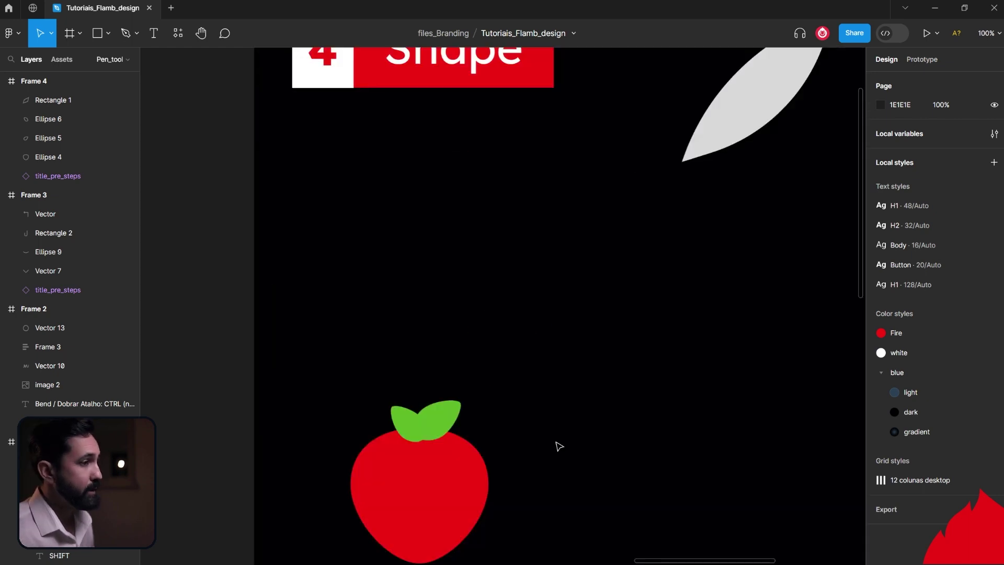
drag(573, 422, 484, 354)
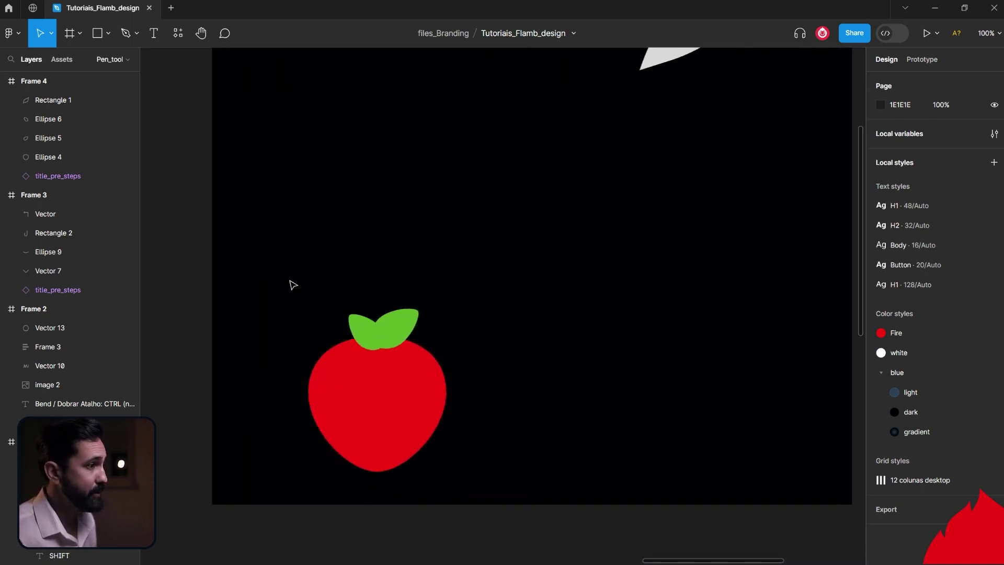
mouse_move(293, 285)
mouse_down()
mouse_move(412, 410)
mouse_move(750, 371)
mouse_up()
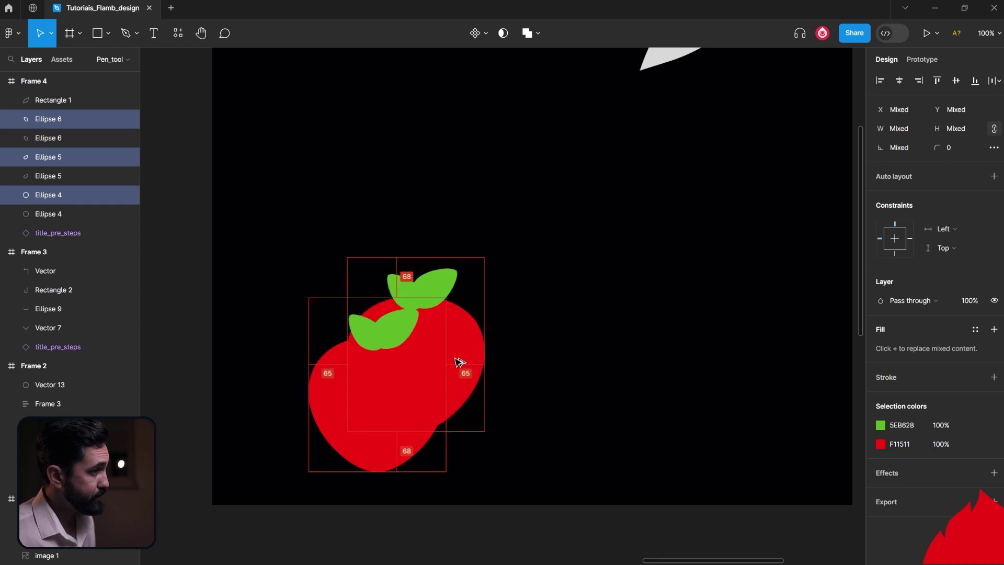
click(750, 371)
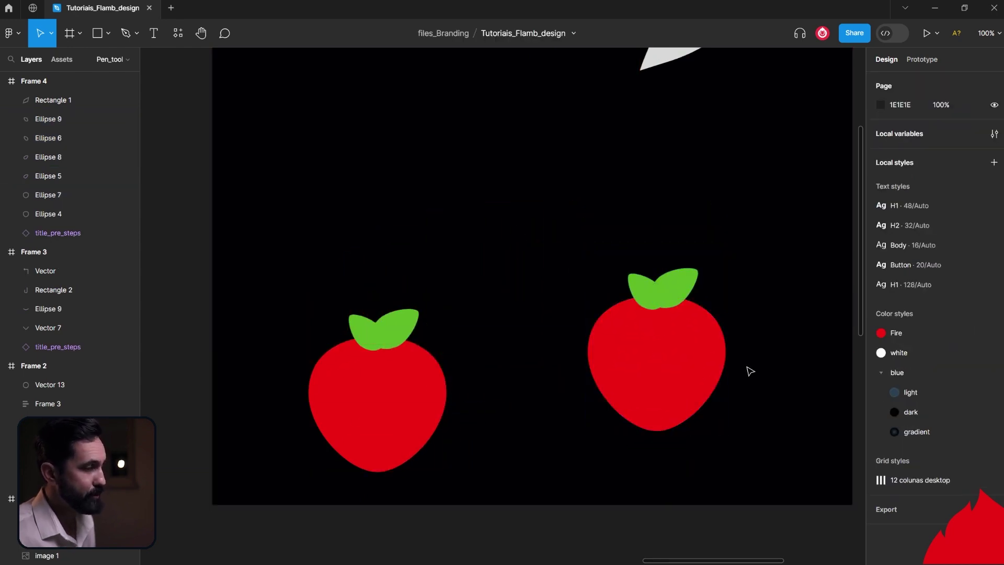
scroll(737, 345, up, 5)
mouse_move(728, 321)
mouse_down()
mouse_move(674, 323)
mouse_move(663, 305)
mouse_up()
click(575, 350)
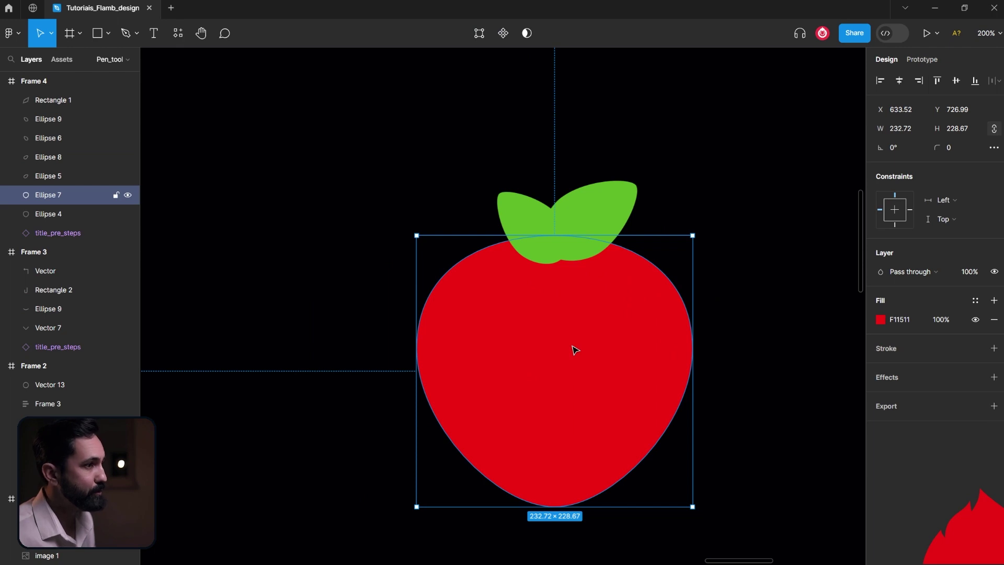
Raise the bottom point of Ellipse 7 to round the apple body.
double_click(575, 349)
click(554, 506)
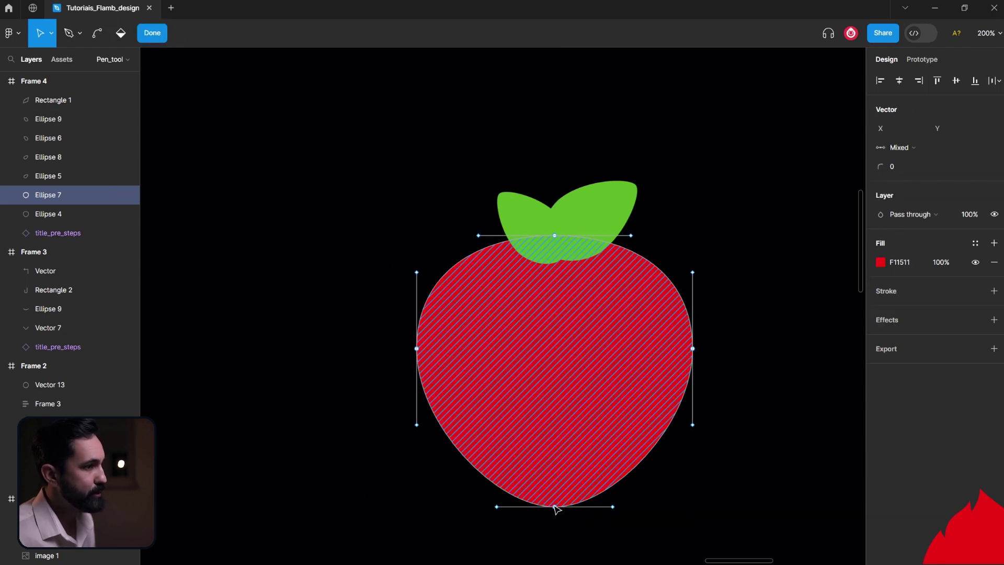
drag(554, 505, 555, 500)
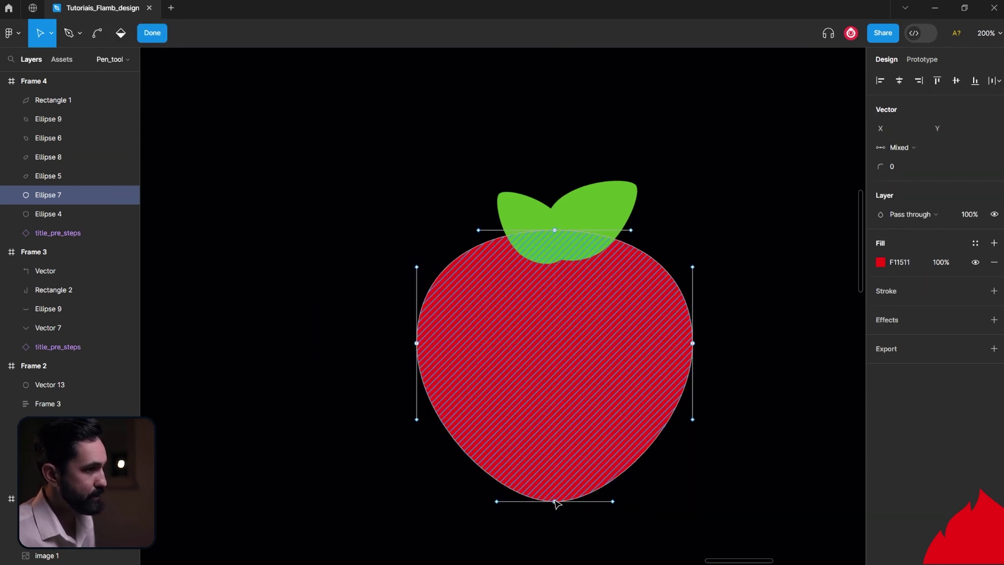
key(Escape)
double_click(548, 463)
click(554, 501)
drag(555, 502, 556, 481)
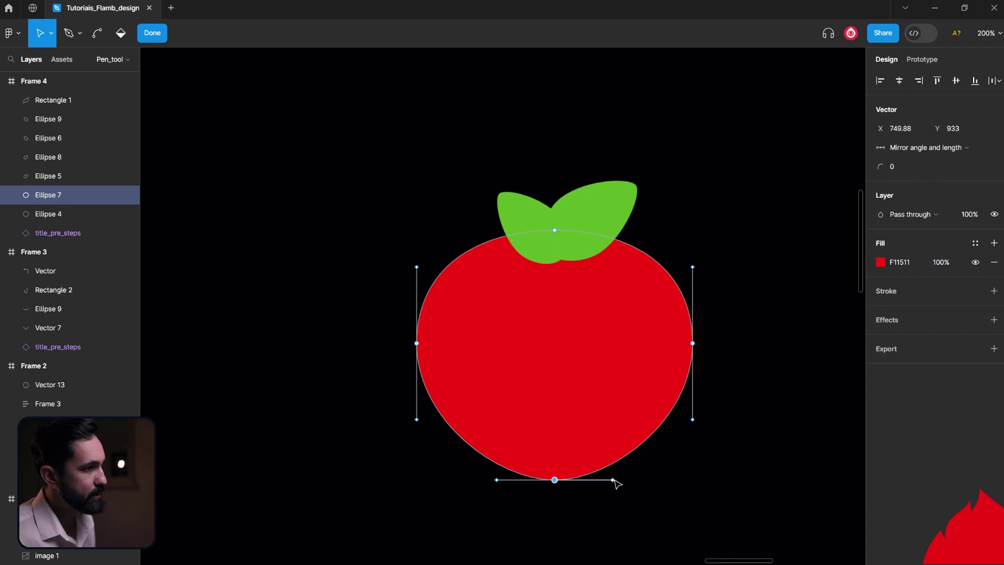
Widen the apple's bottom curve and lower its top point.
drag(613, 481, 631, 481)
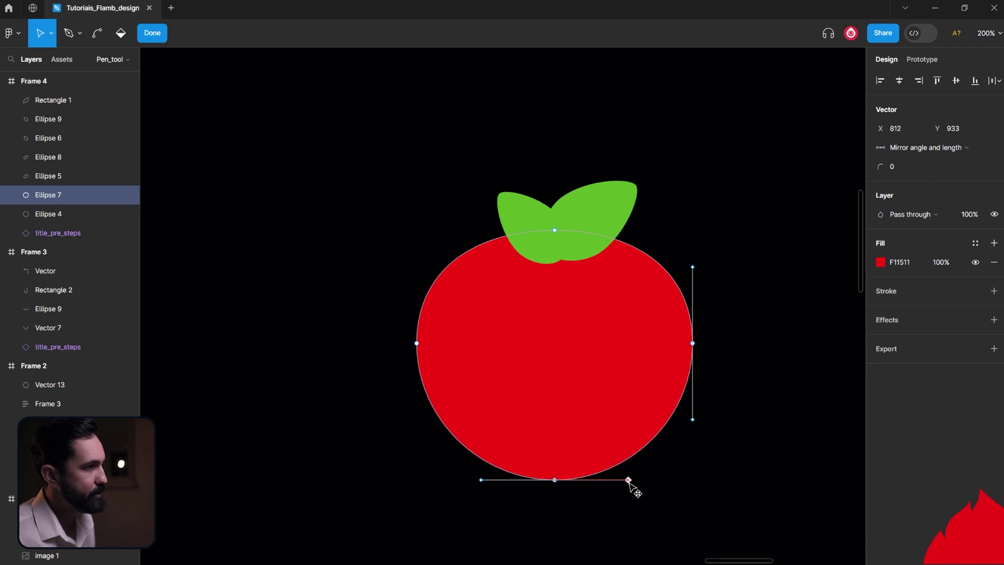
scroll(565, 293, up, 1)
click(555, 263)
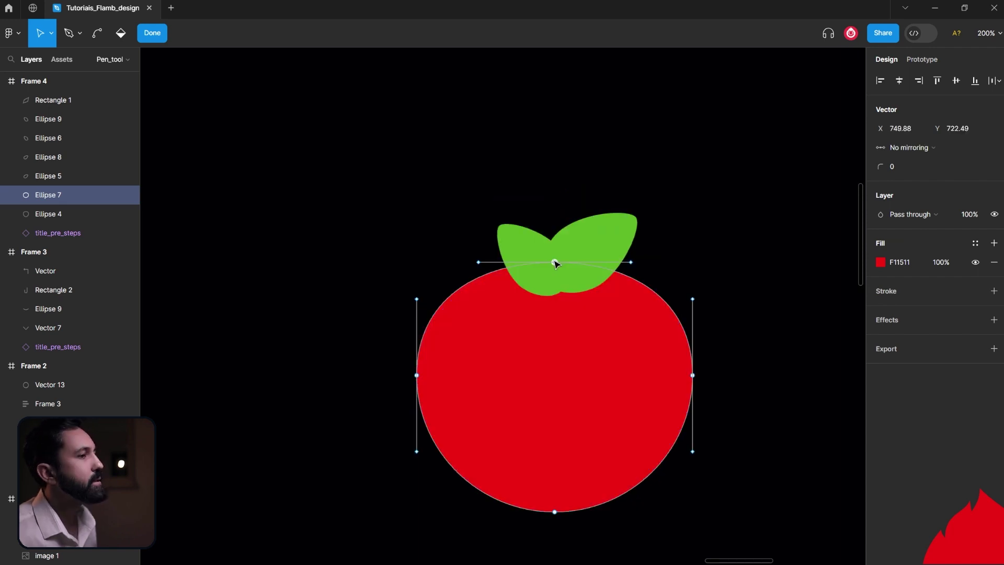
drag(555, 262, 559, 273)
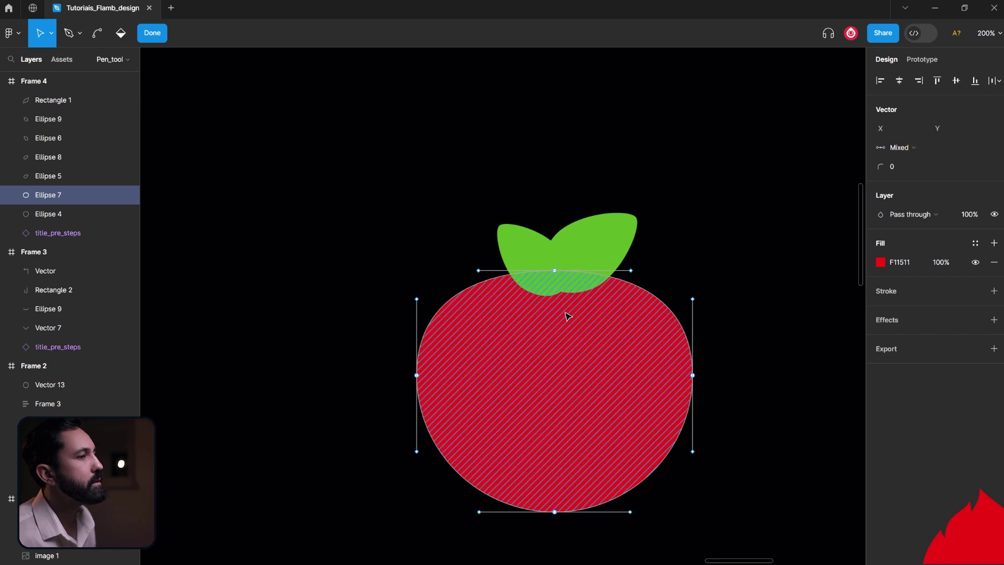
key(Escape)
Move the right leaf up and to the right and delete the left leaf.
click(623, 253)
drag(625, 251, 665, 208)
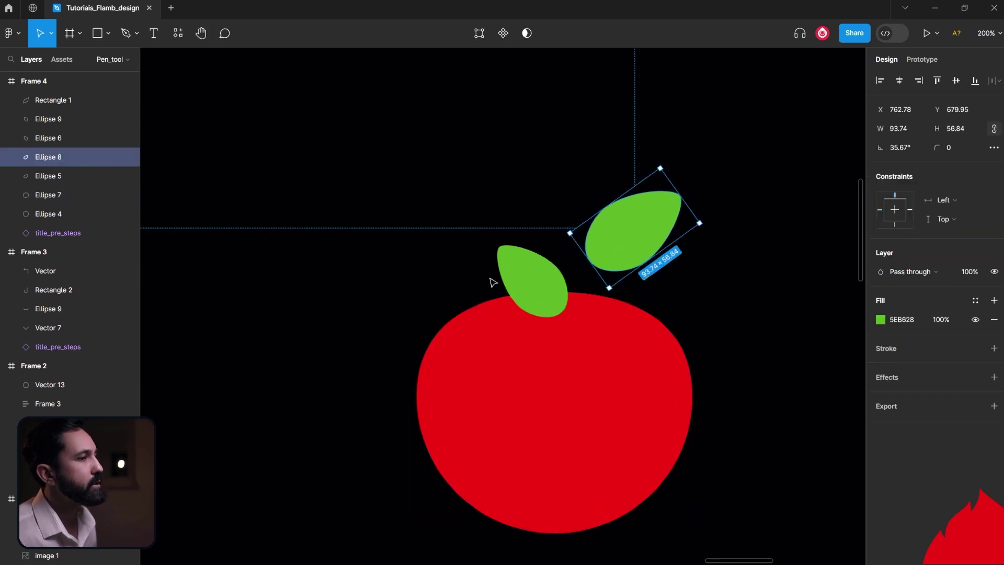
click(517, 278)
key(Delete)
scroll(527, 359, up, 1)
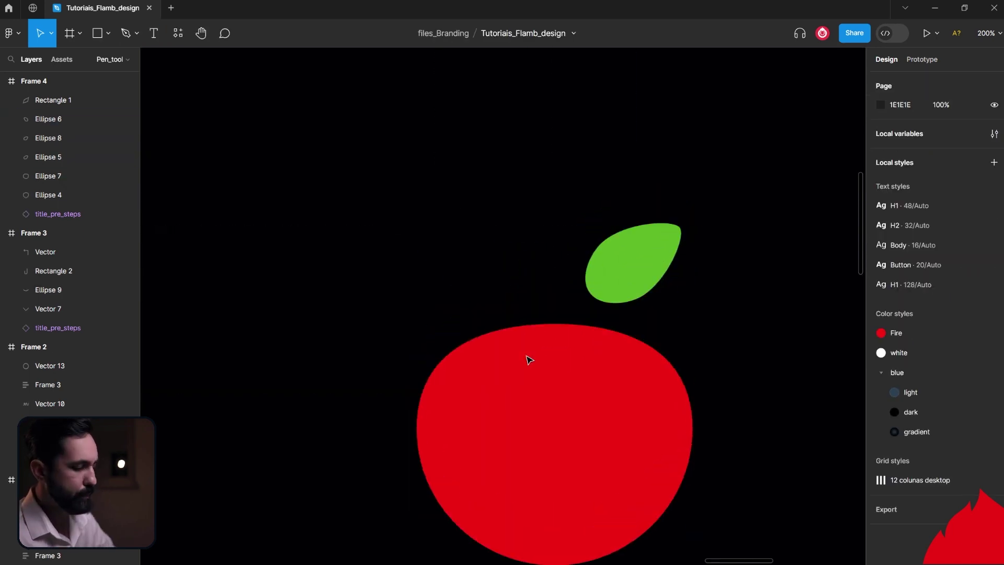
Draw a curved stem with the Pen and stroke it golden brown CA9224.
key(p)
click(576, 286)
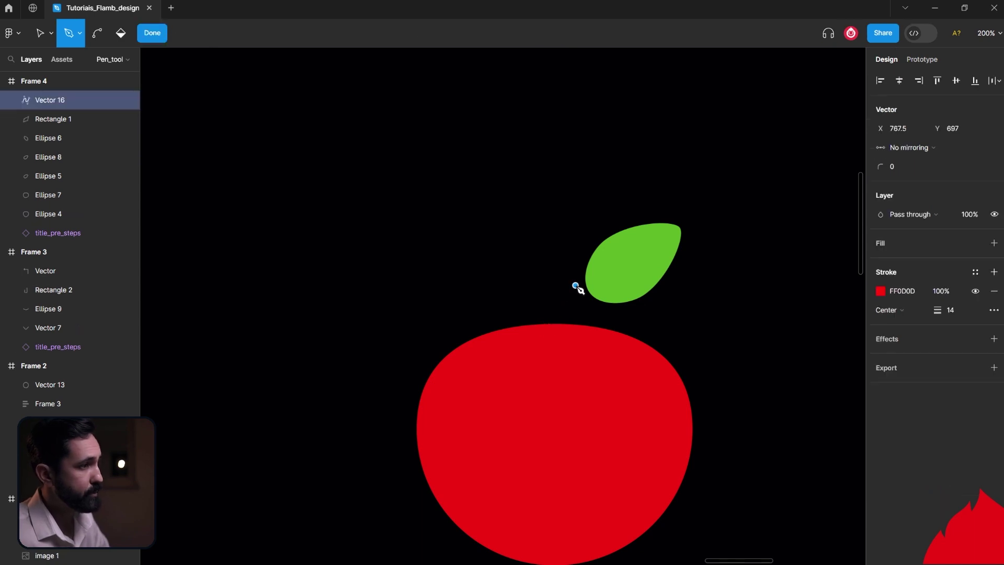
drag(553, 344, 559, 387)
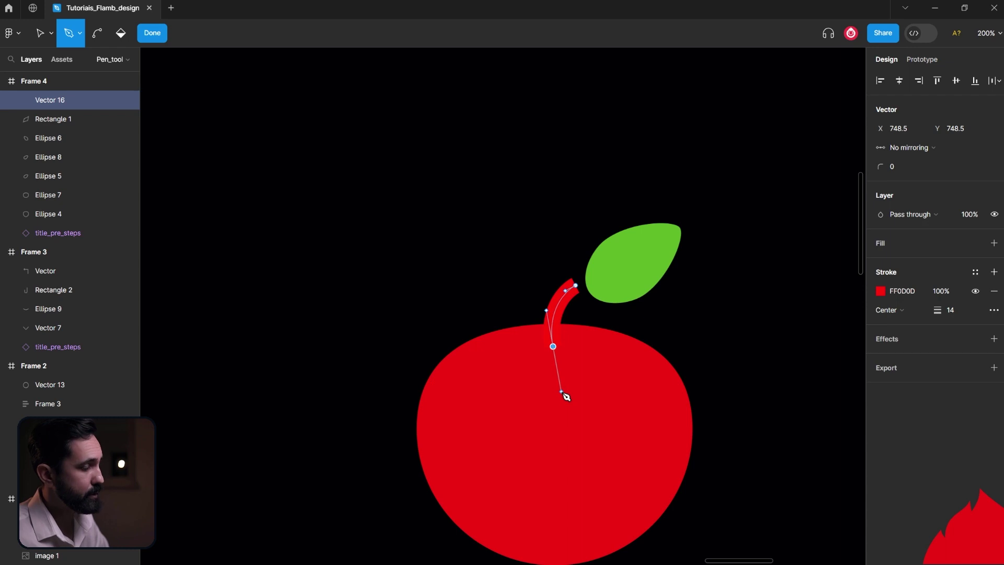
key(Escape)
click(879, 349)
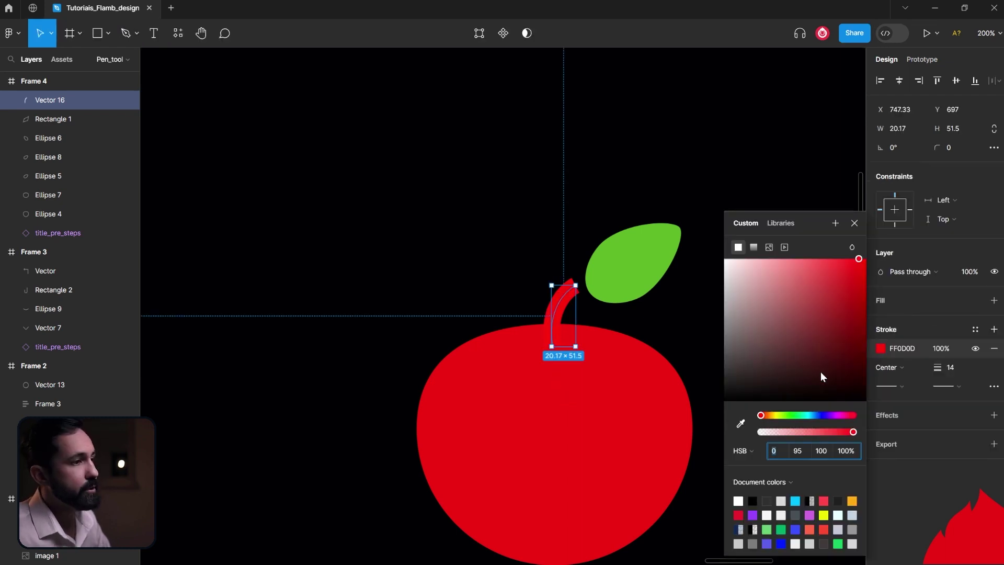
click(773, 415)
drag(831, 303, 841, 288)
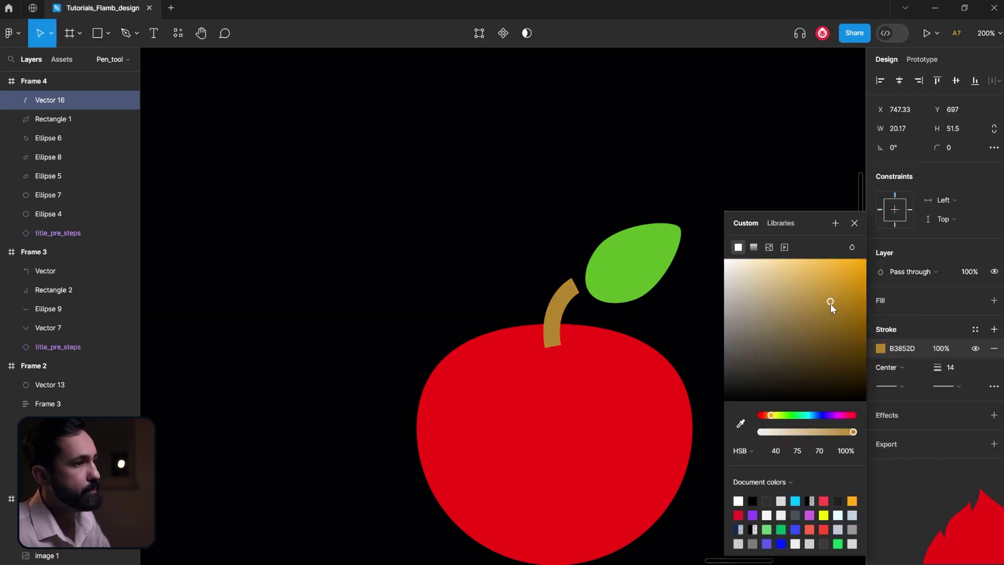
Move the leaf beside the stem, shrinking and tilting it.
click(565, 265)
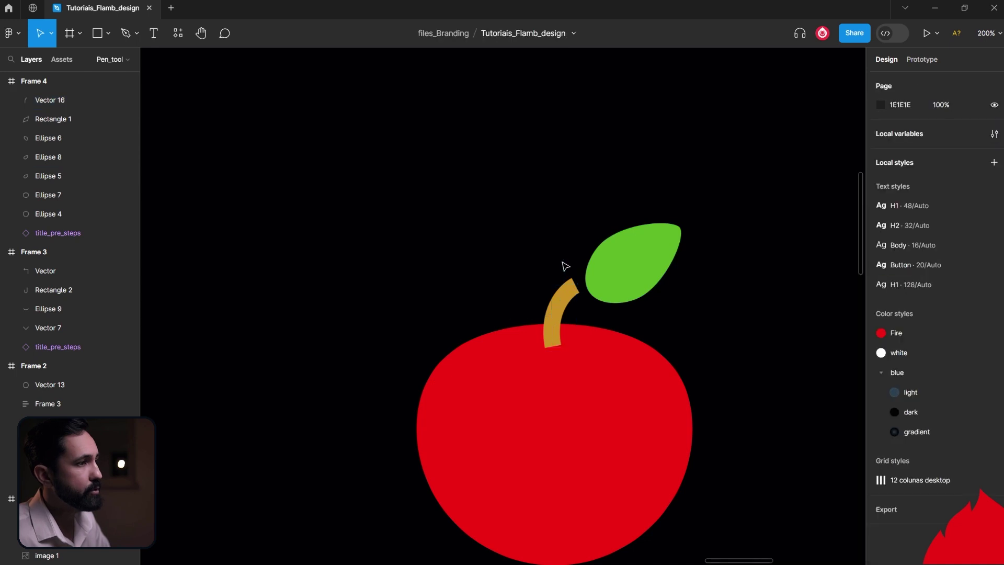
drag(633, 261, 392, 243)
mouse_move(462, 236)
mouse_down()
mouse_move(437, 263)
mouse_move(525, 294)
mouse_up()
Pull the stem's bottom point down so it reaches further into the apple.
click(556, 360)
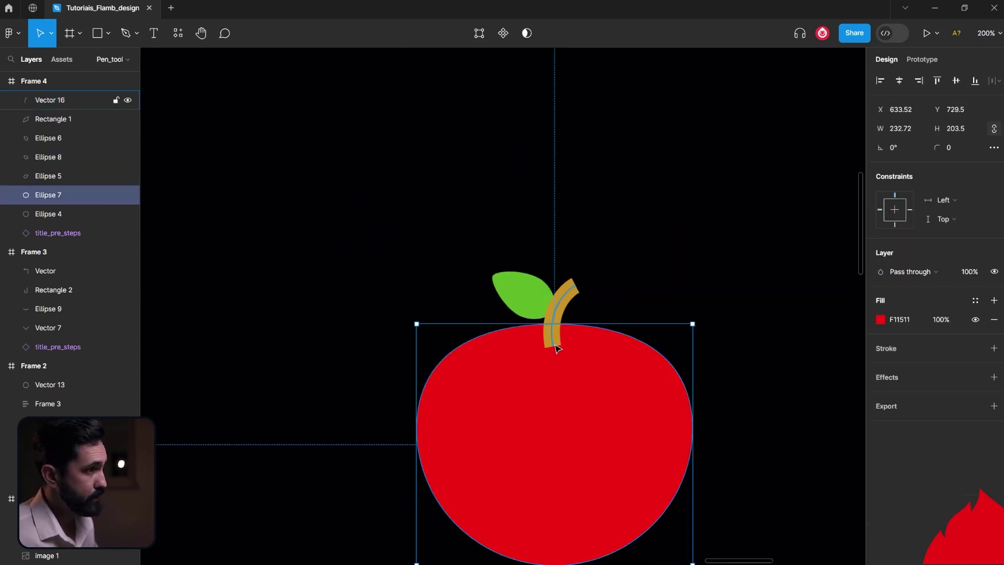
click(553, 340)
double_click(553, 344)
drag(553, 346, 557, 360)
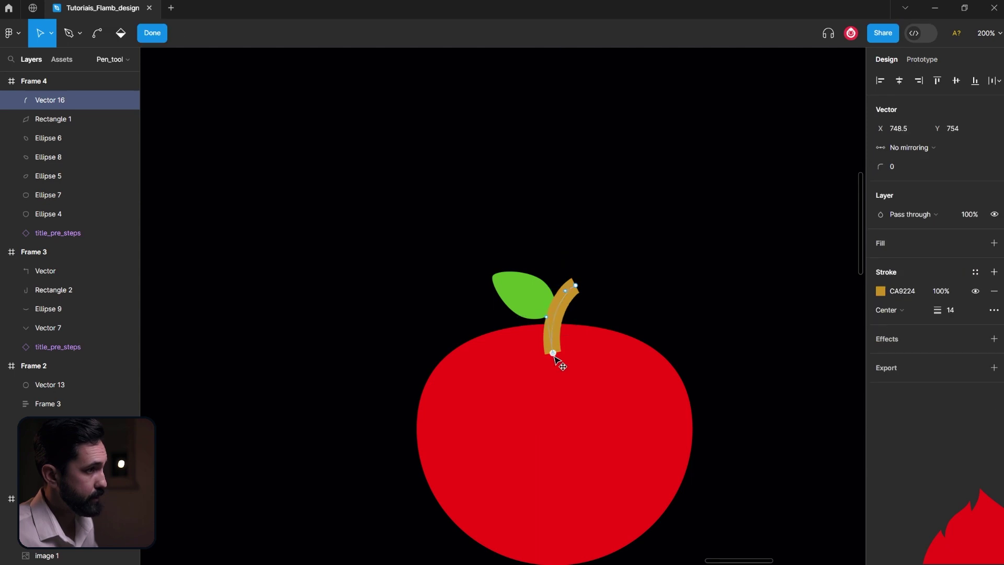
click(641, 327)
key(ctrl)
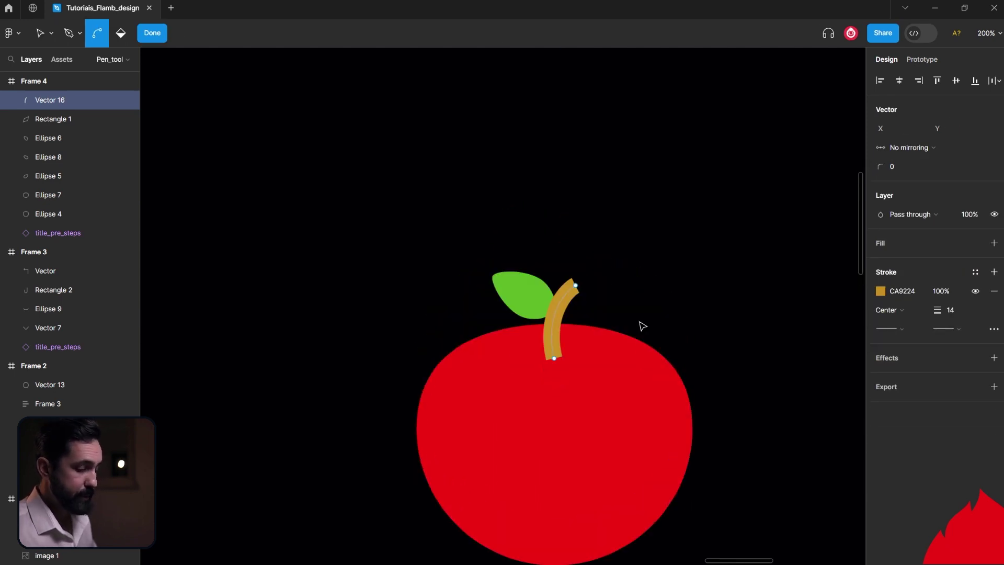
key(minus)
Zoom out and pan so Frame 4 shows the grey leaf and both apples.
key(ctrl+minus)
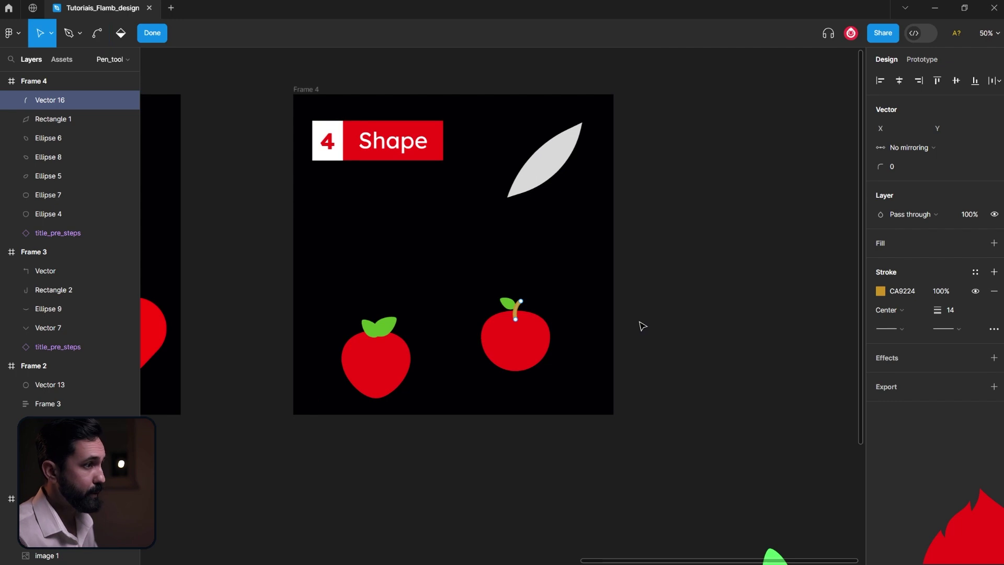
drag(643, 327, 728, 357)
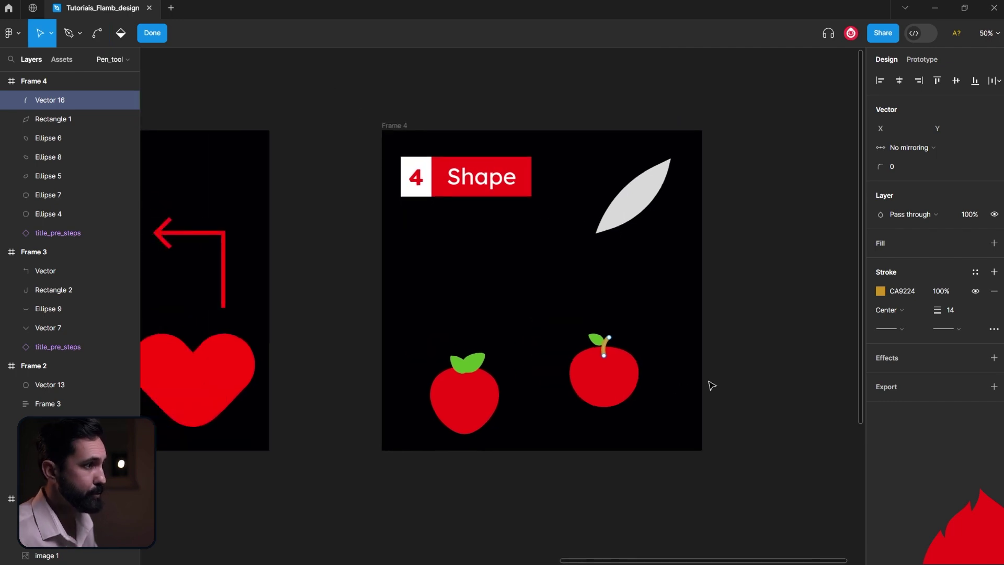